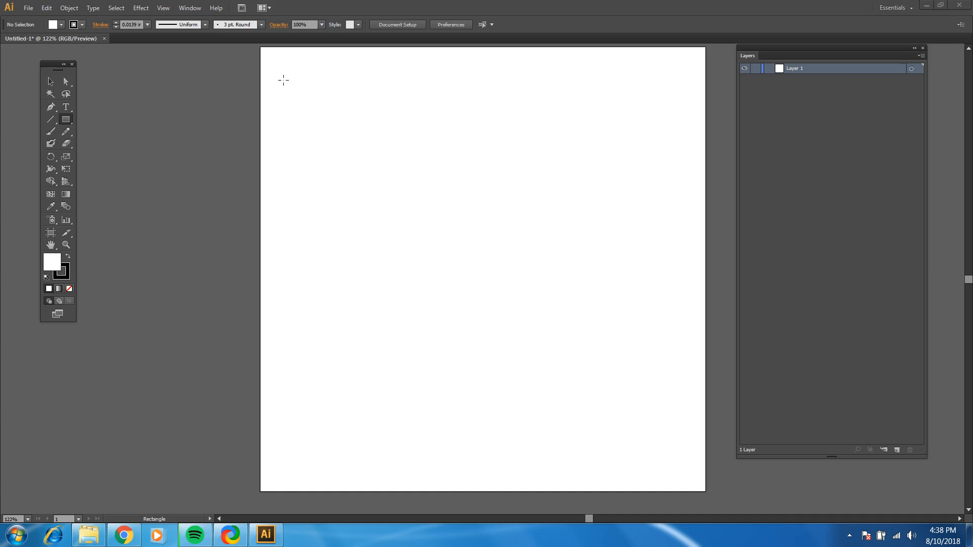
Draw a five-pointed star about 1.53 in wide and 1.46 in high on the artboard with the Star tool
left_click(68, 125)
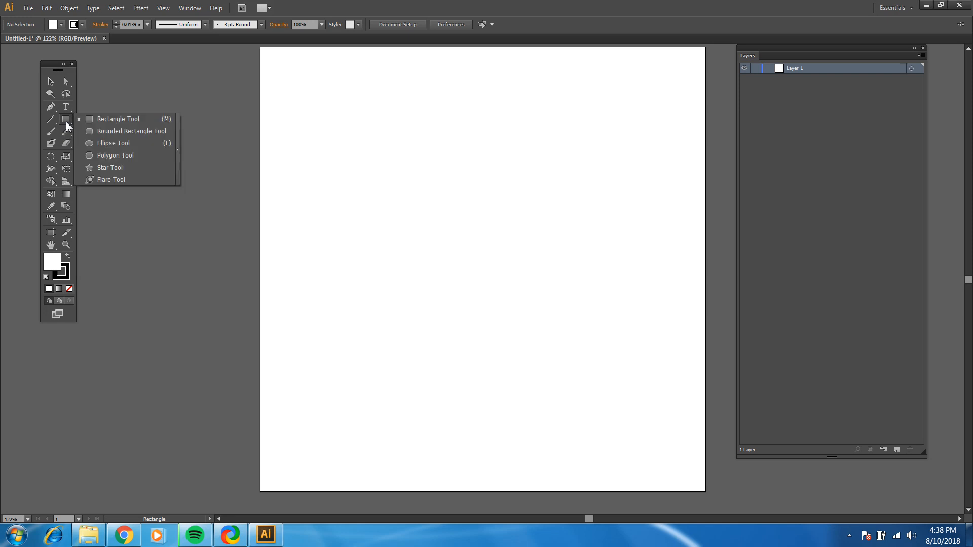
left_click(111, 169)
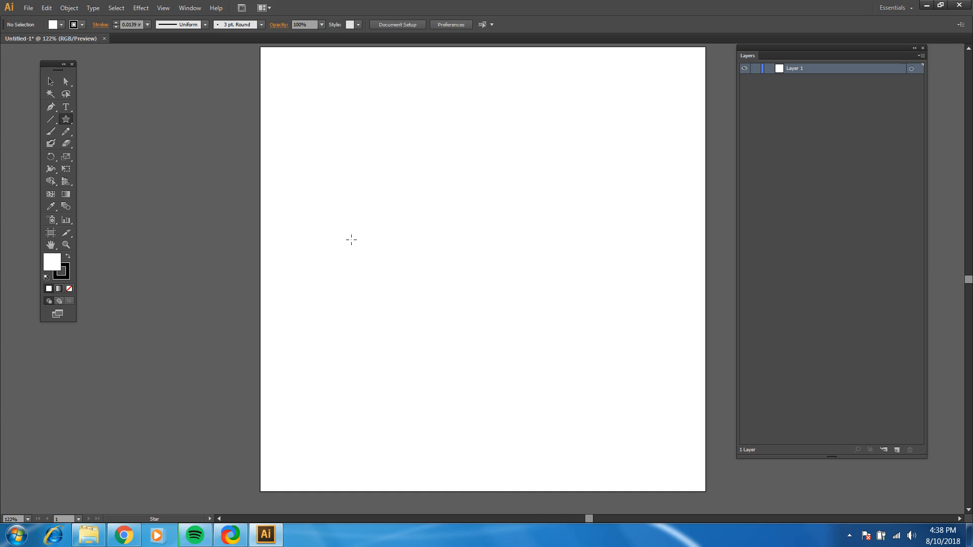
left_click_drag(351, 240, 382, 282)
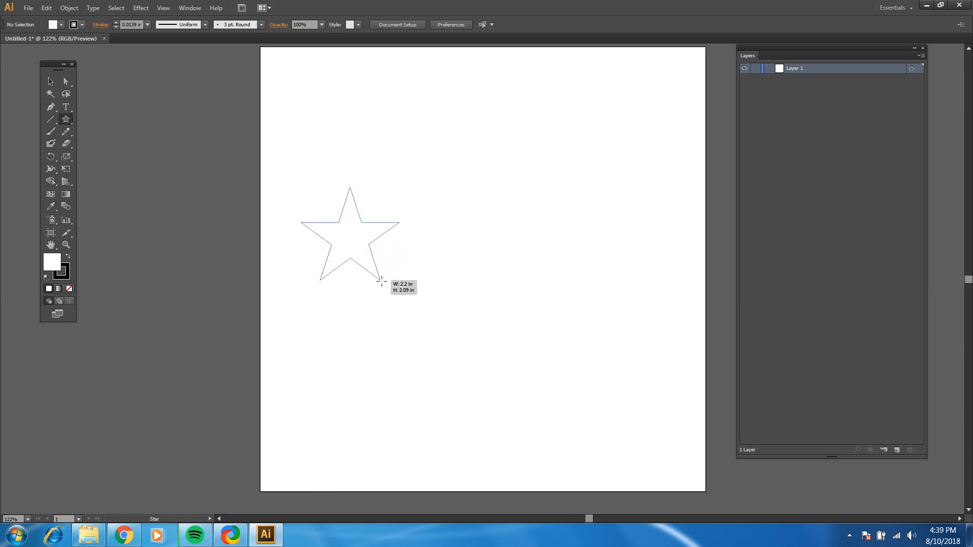
mouse_move(382, 281)
left_mouse_down()
mouse_move(375, 272)
mouse_move(397, 296)
mouse_move(365, 278)
mouse_move(392, 260)
mouse_move(372, 273)
mouse_move(375, 262)
mouse_move(381, 279)
mouse_move(370, 269)
left_mouse_up()
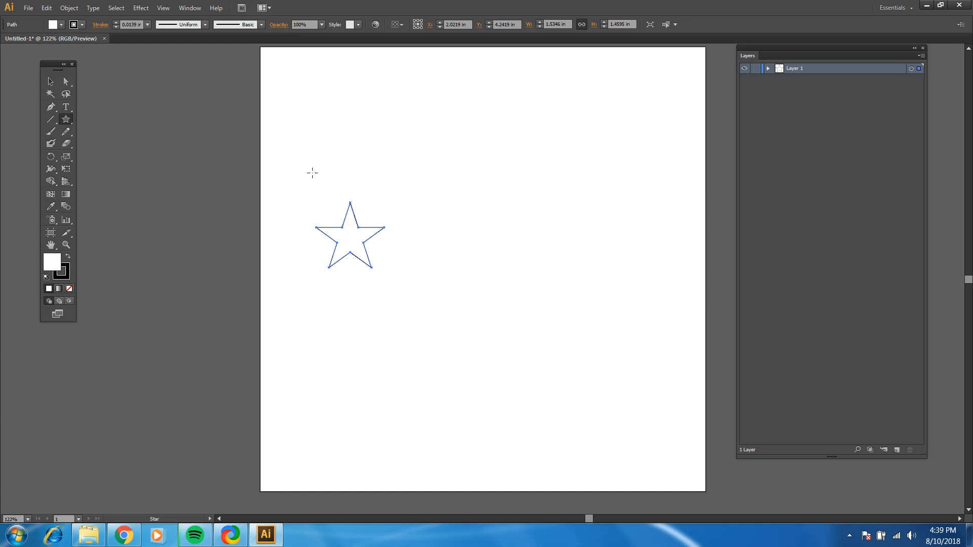
Show the Align options beside the artboard and set them to align to the artboard
left_click(190, 9)
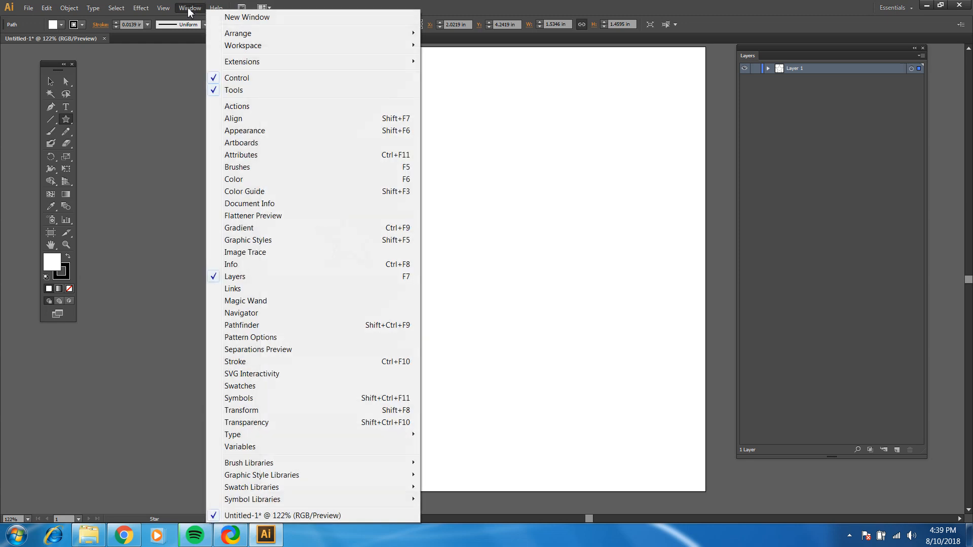
left_click(240, 120)
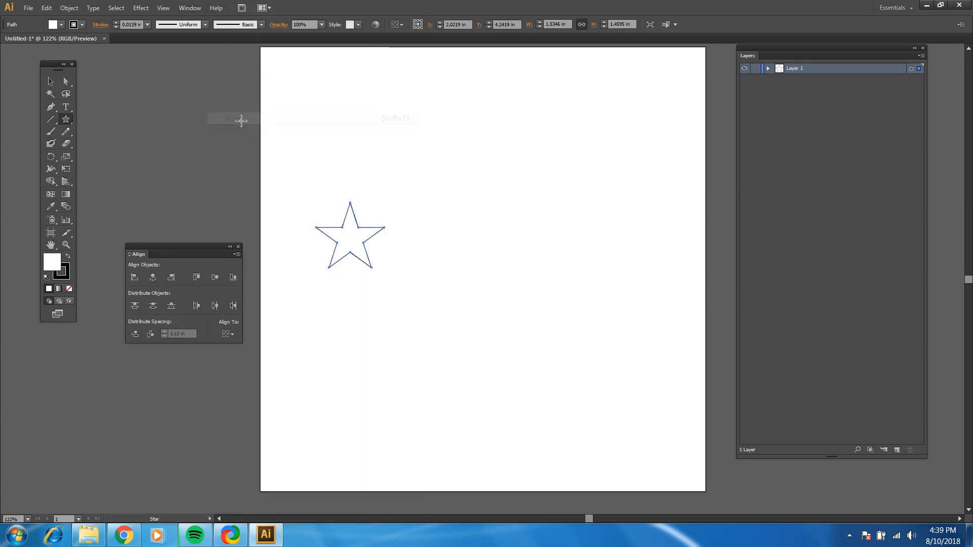
left_click_drag(174, 249, 187, 145)
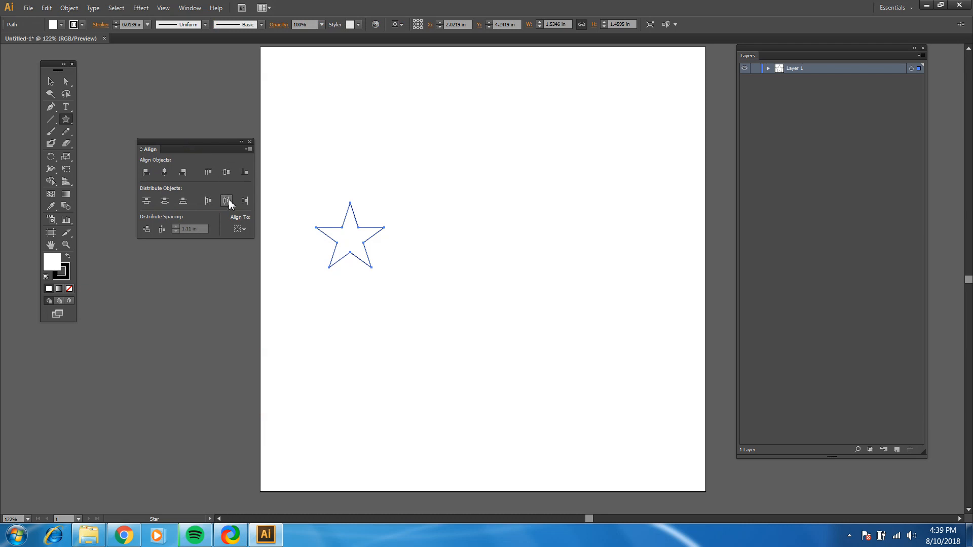
left_click(241, 229)
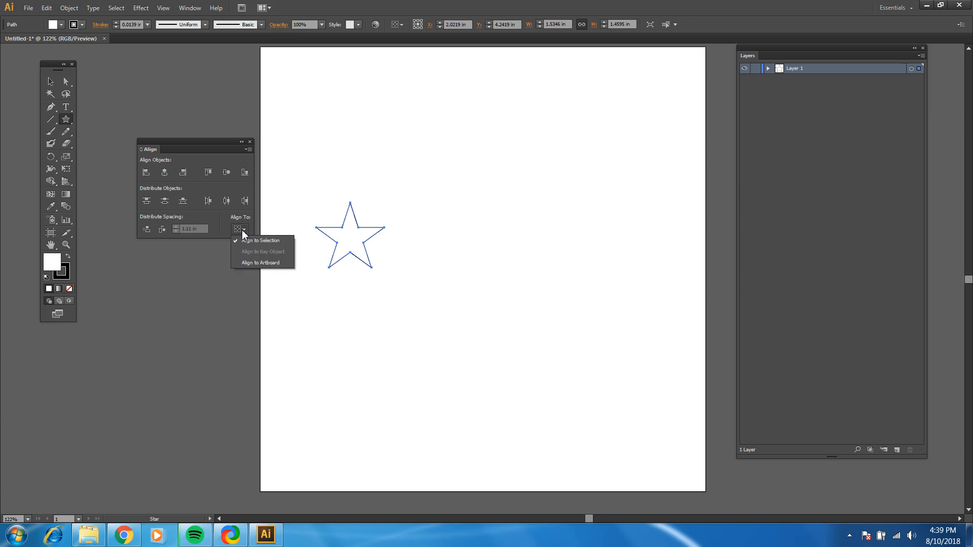
left_click(253, 265)
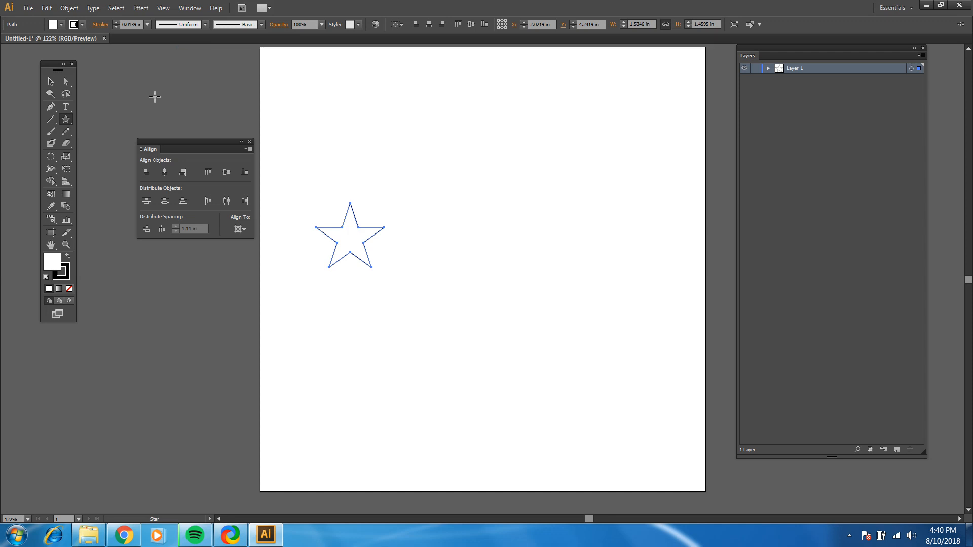
Align the star to the left and bottom edges of the artboard
left_click(51, 81)
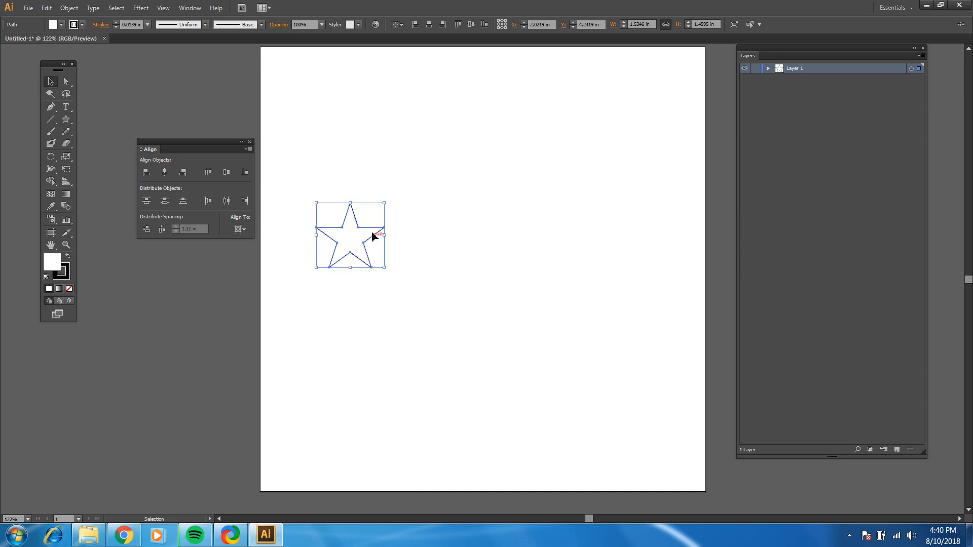
left_click(143, 174)
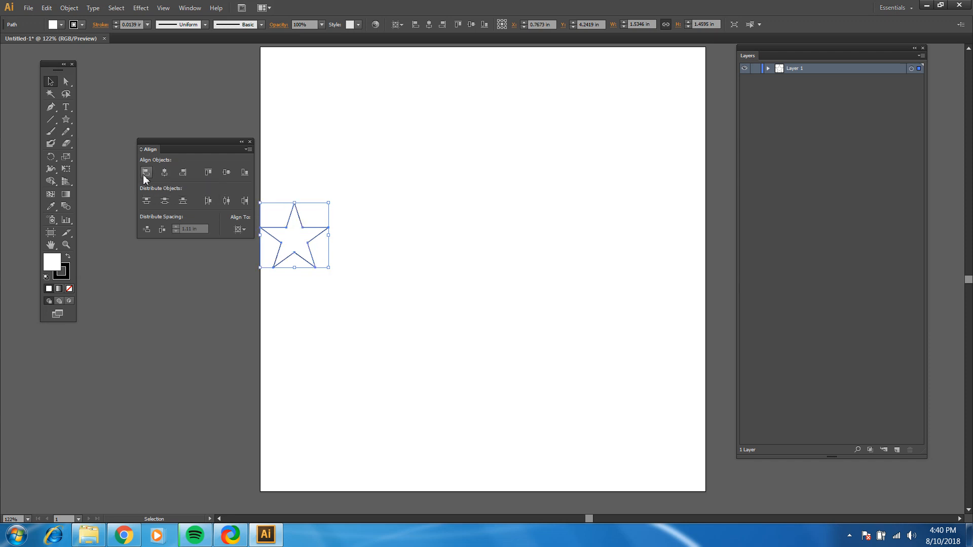
left_click(247, 173)
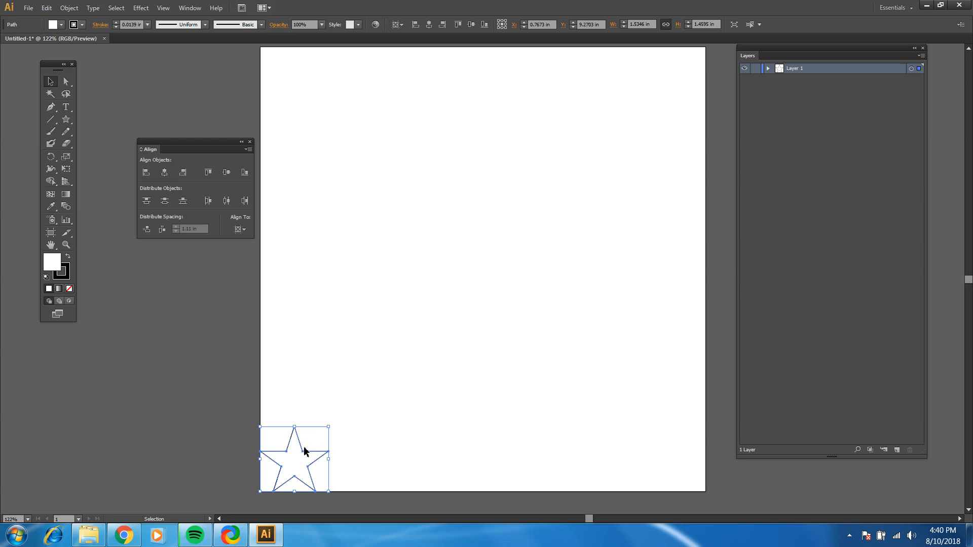
Move the star away from the corner, realign it to the artboard's left and bottom edges, and deselect it
left_click(330, 434)
left_click_drag(316, 455, 354, 341)
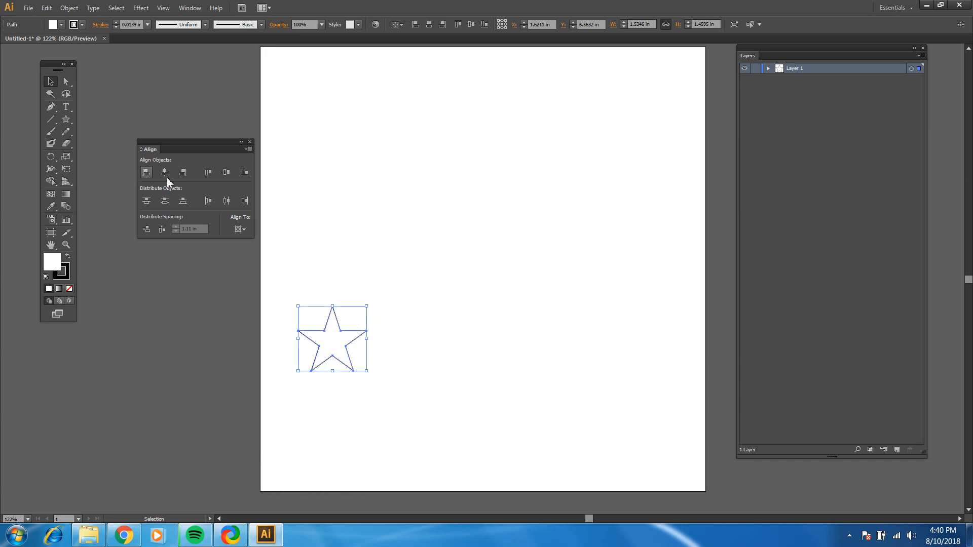
left_click(244, 172)
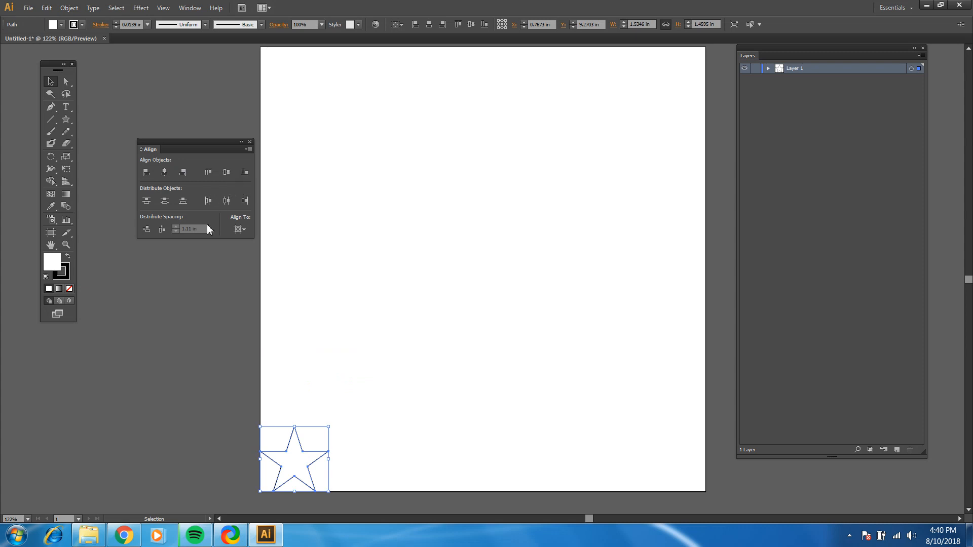
left_click(223, 327)
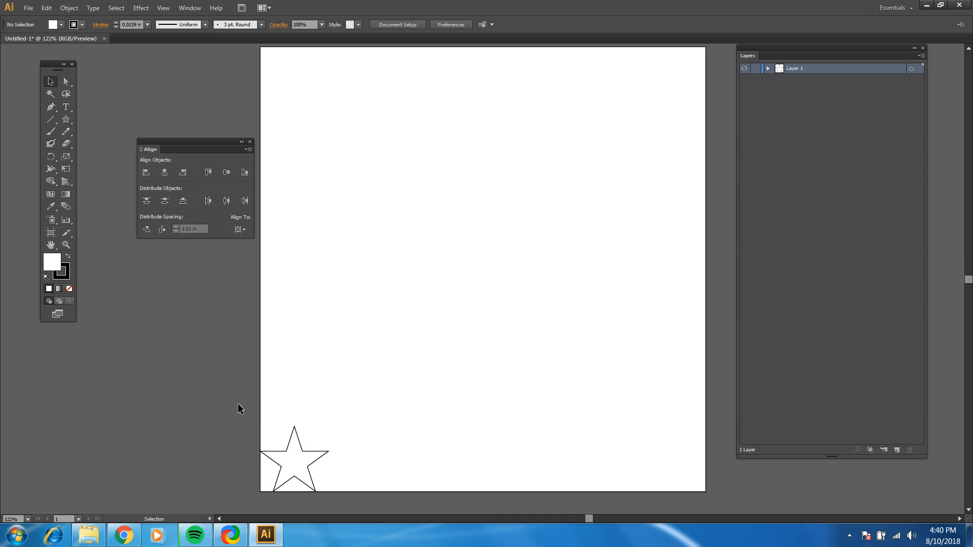
Select the star in the lower-left corner of the artboard, copy it and paste five duplicates in place
left_click_drag(239, 409, 347, 505)
key("a")
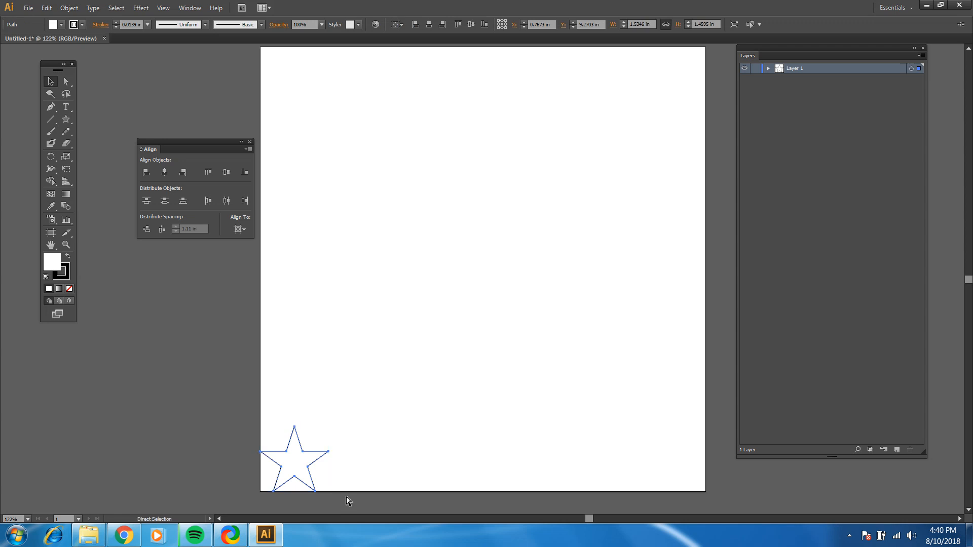
key("v")
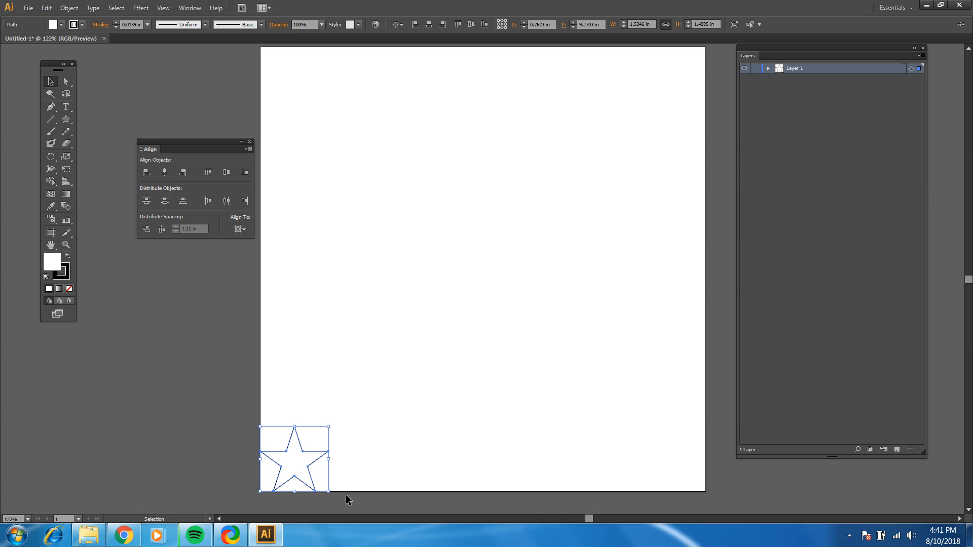
key("a")
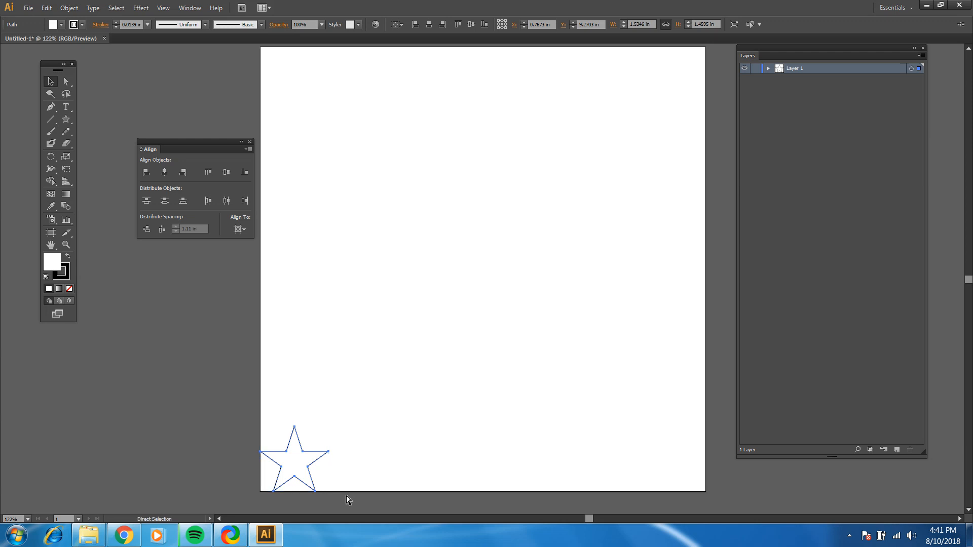
key("v")
key("a")
key("v")
key("ctrl")
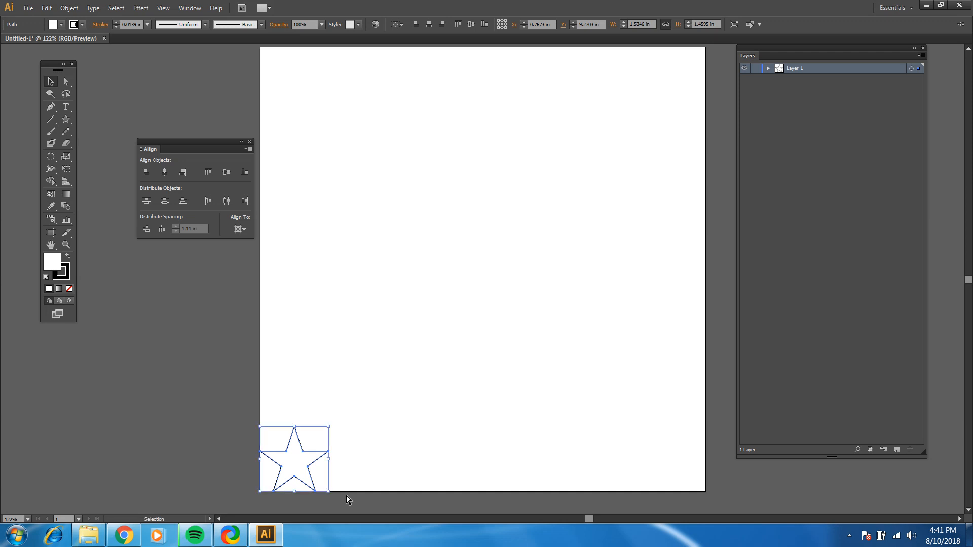
key("ctrl+shift")
key("ctrl")
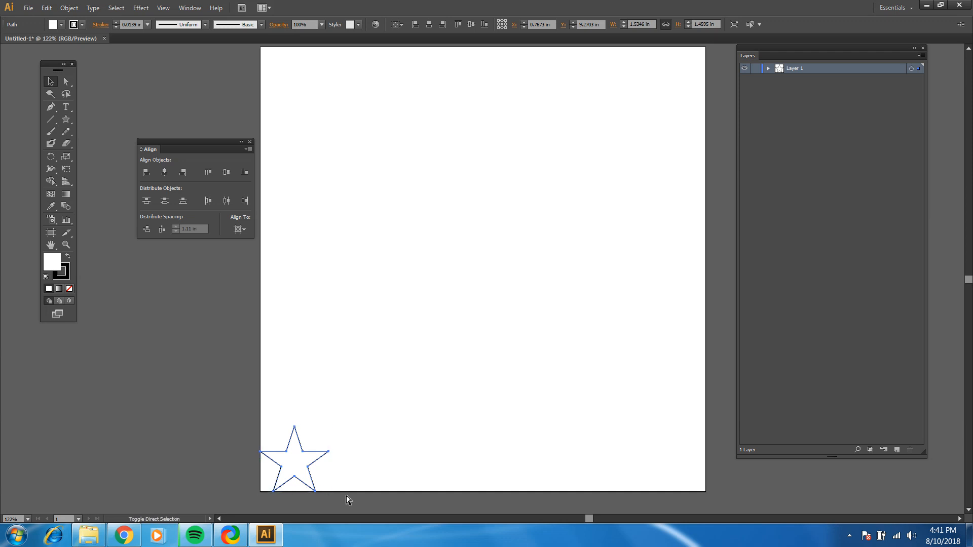
key("v")
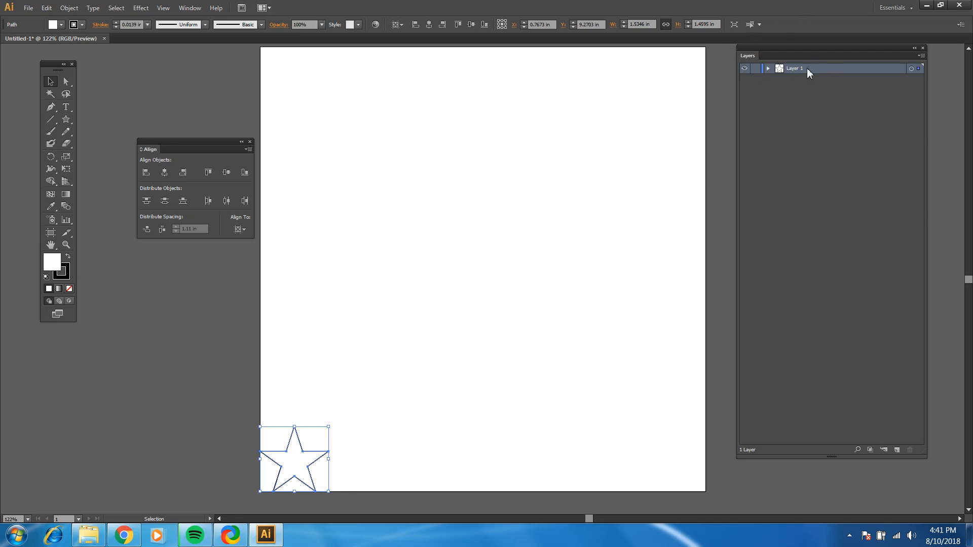
Expand Layer 1 to check the stacked star paths it contains
left_click(189, 9)
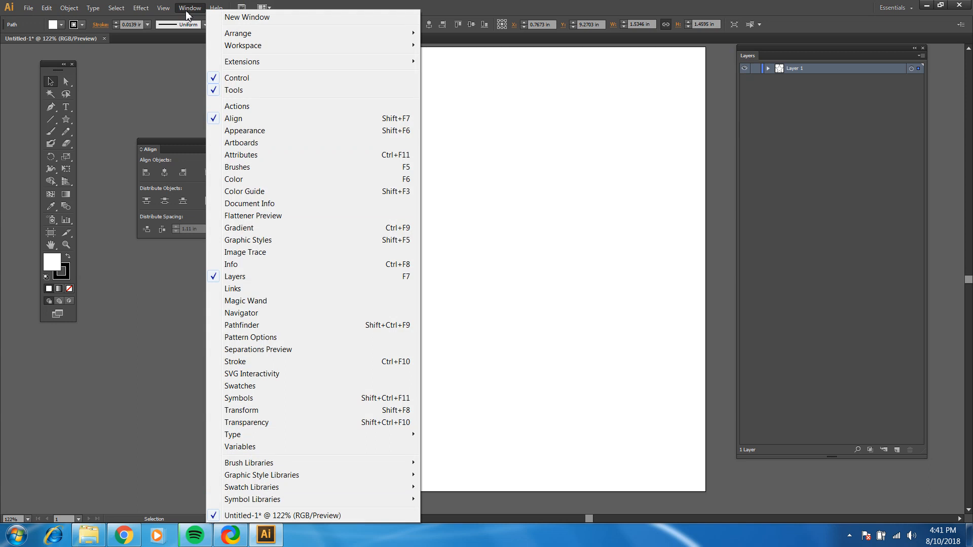
left_click(767, 72)
left_click(768, 69)
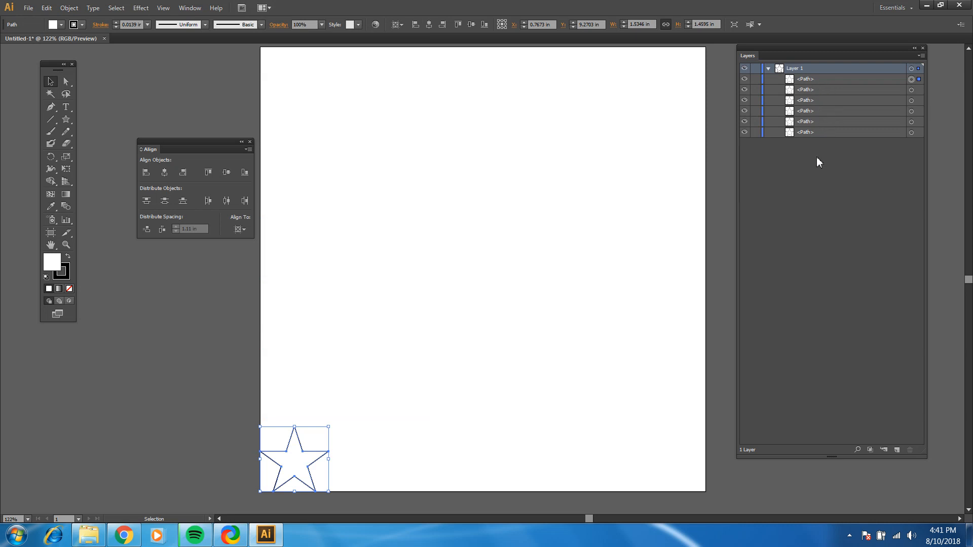
Select all the stacked stars, align to a key object, and distribute them horizontally with 0.25 in spacing
left_click_drag(353, 385, 210, 508)
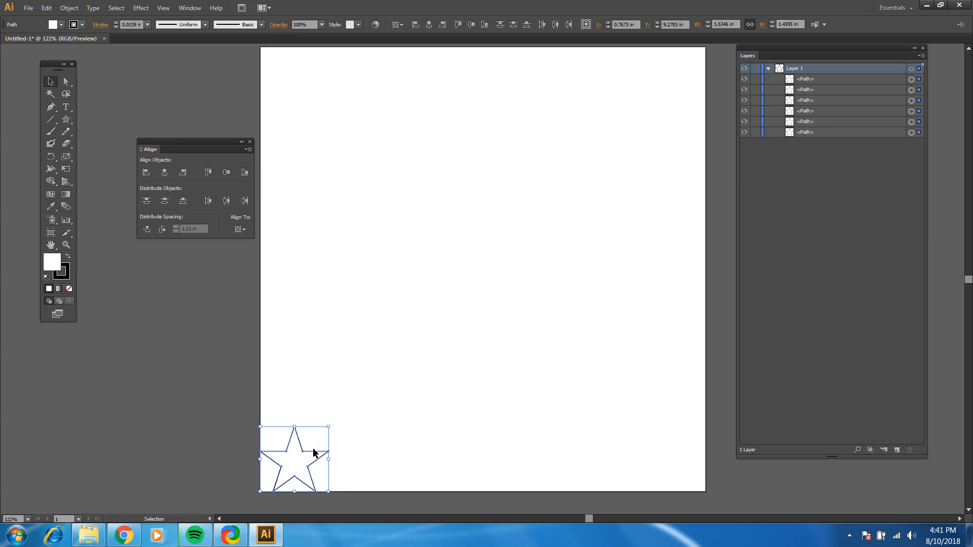
left_click(242, 233)
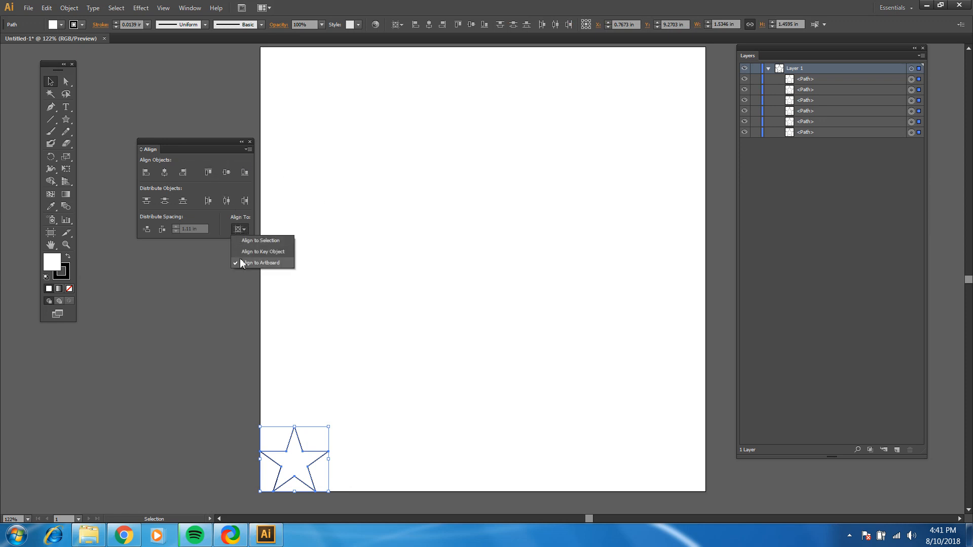
left_click(246, 252)
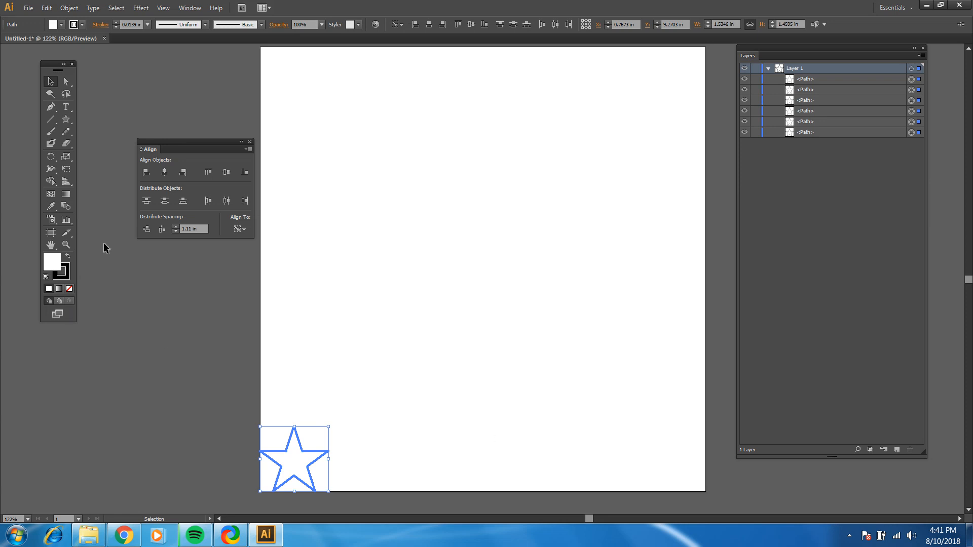
left_click(193, 229)
type(".25")
left_click(161, 231)
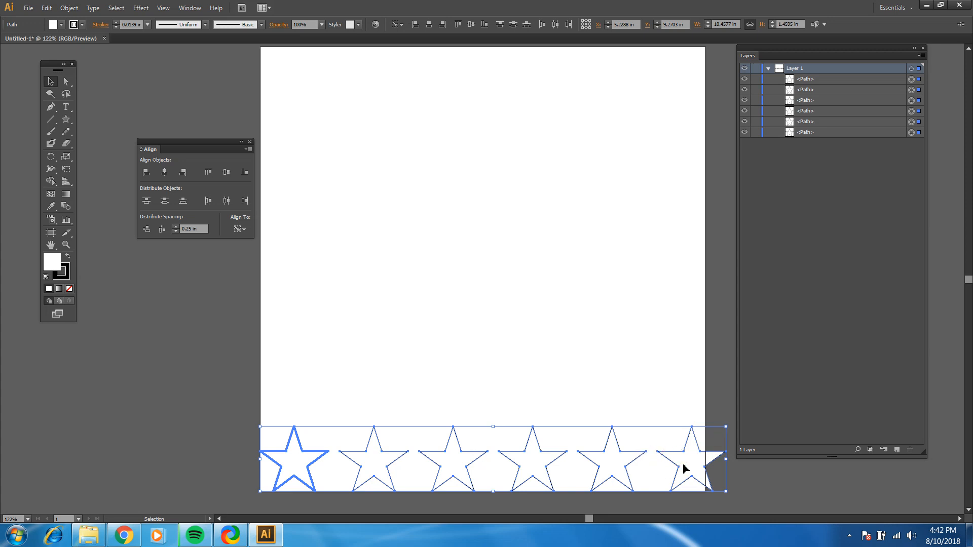
Delete the last star in the row, which overhangs the artboard's right edge
left_click(665, 386)
left_click_drag(665, 384, 708, 450)
key("Delete")
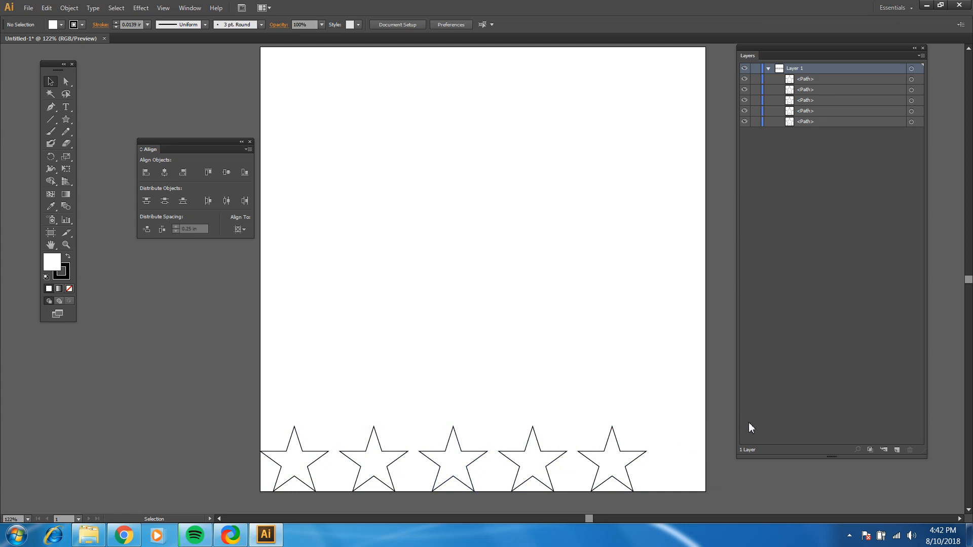
Select the remaining five stars, align to a key object, and distribute them horizontally with 0.3 in spacing
left_click_drag(658, 431, 259, 490)
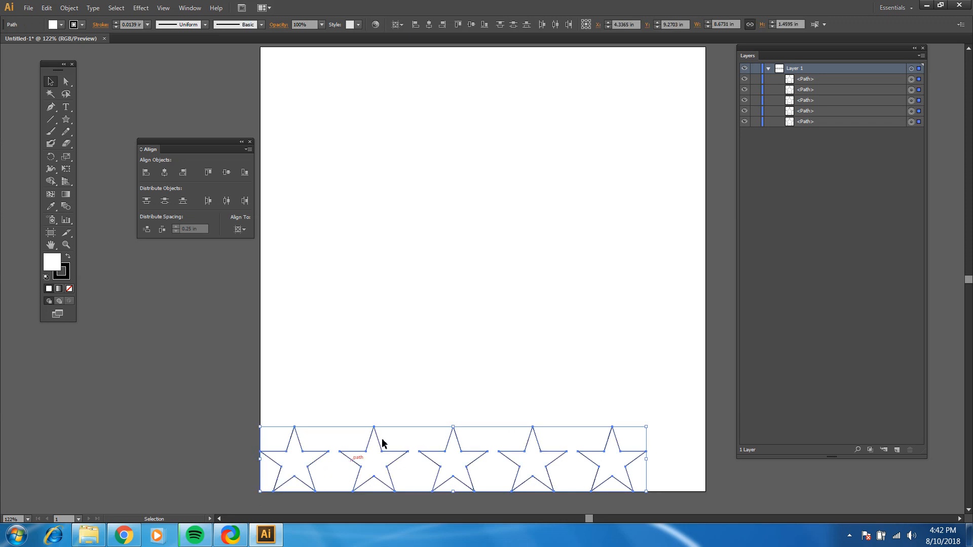
left_click(237, 231)
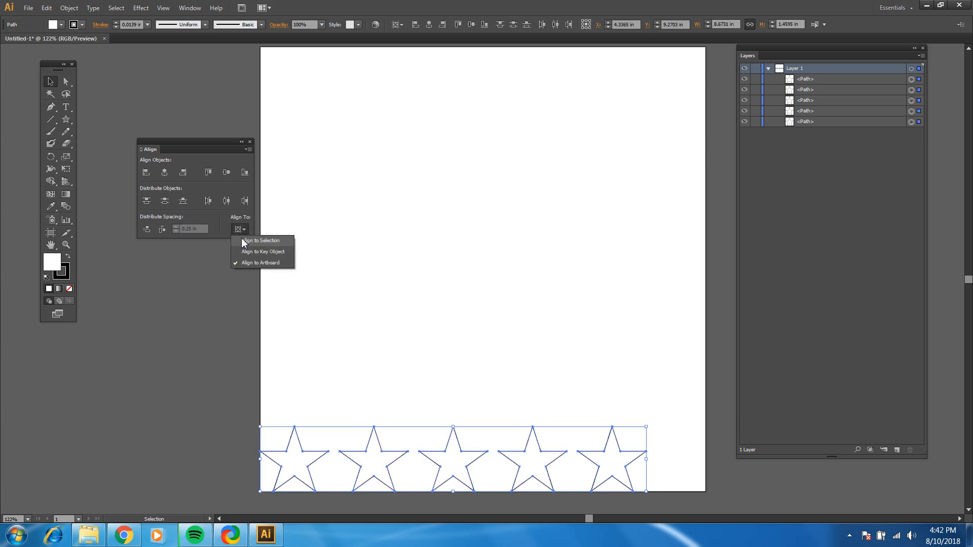
left_click(250, 253)
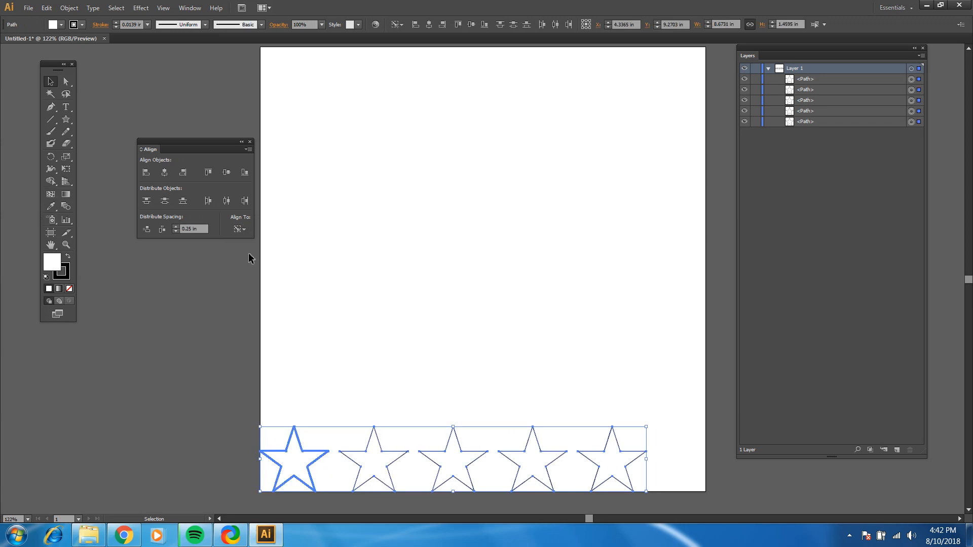
left_click(187, 229)
left_click_drag(187, 229, 195, 233)
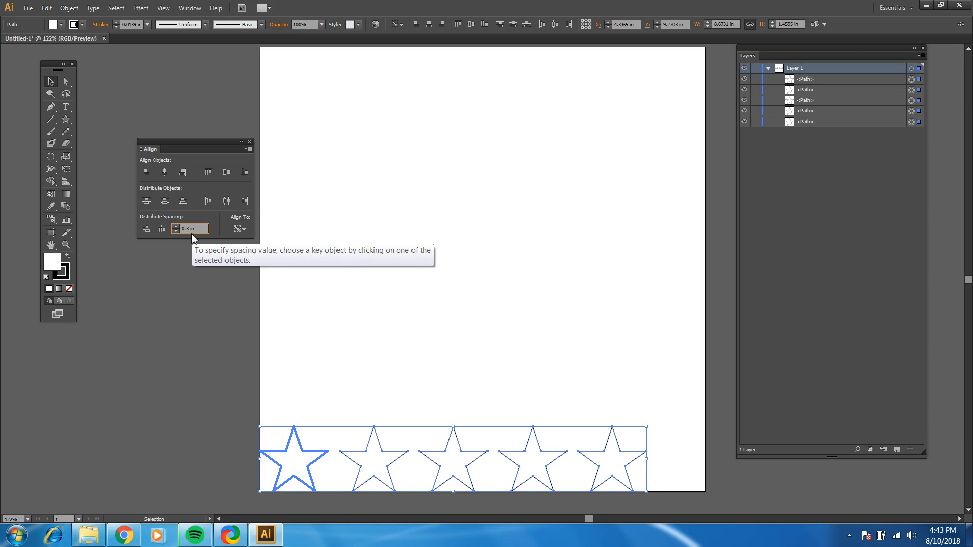
left_click(162, 229)
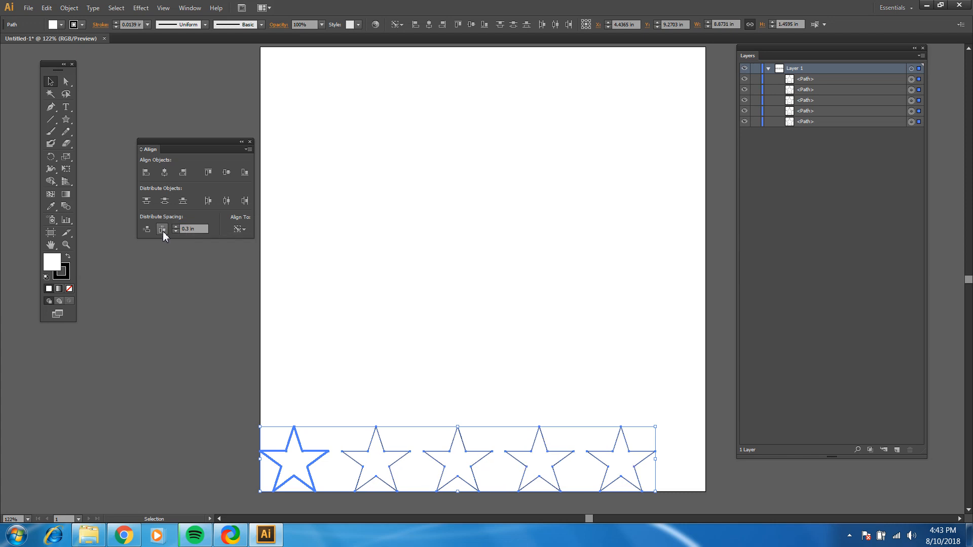
Redistribute the five selected stars horizontally from the key object with 0.5 in spacing, and deselect them
left_click(188, 230)
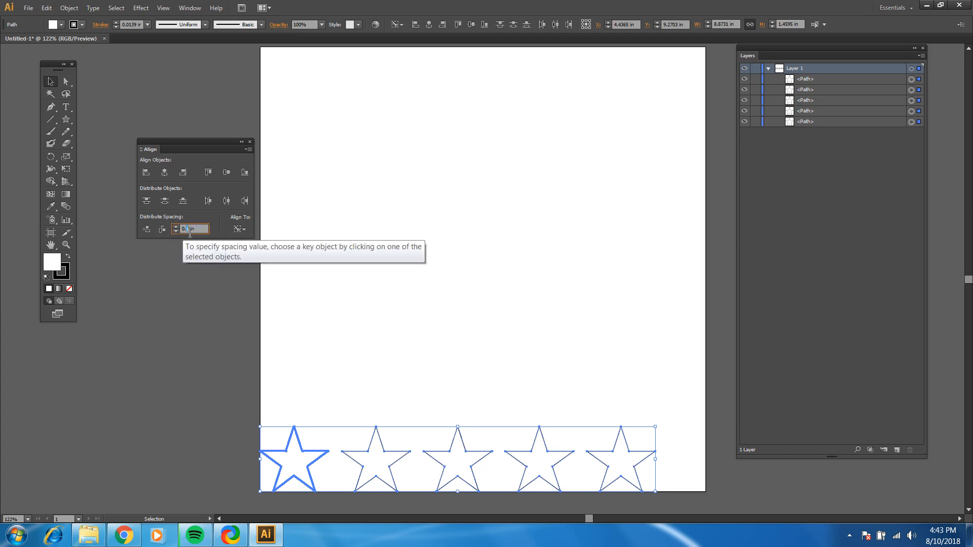
type("5")
left_click(162, 229)
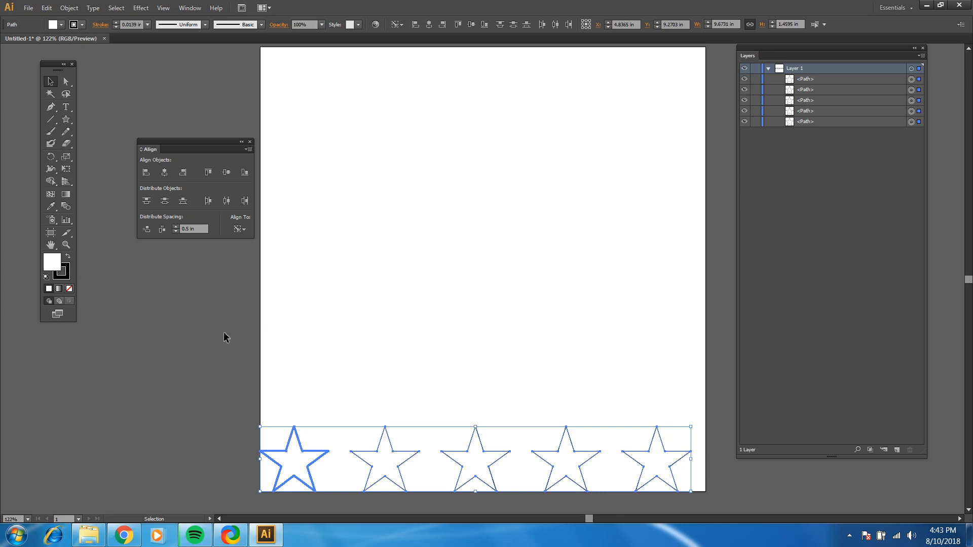
left_click(332, 341)
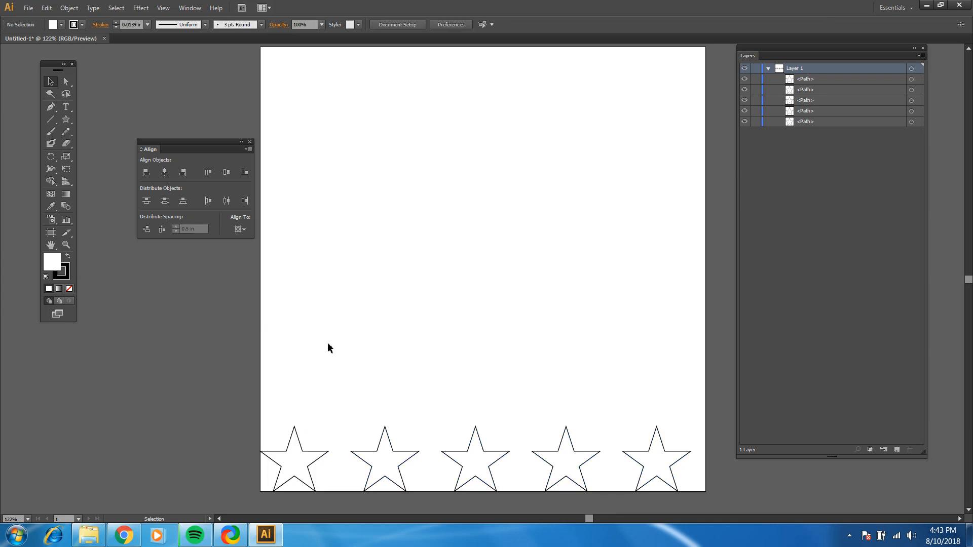
Try to center the five ungrouped stars horizontally, aligned to the artboard
left_click_drag(275, 373, 654, 479)
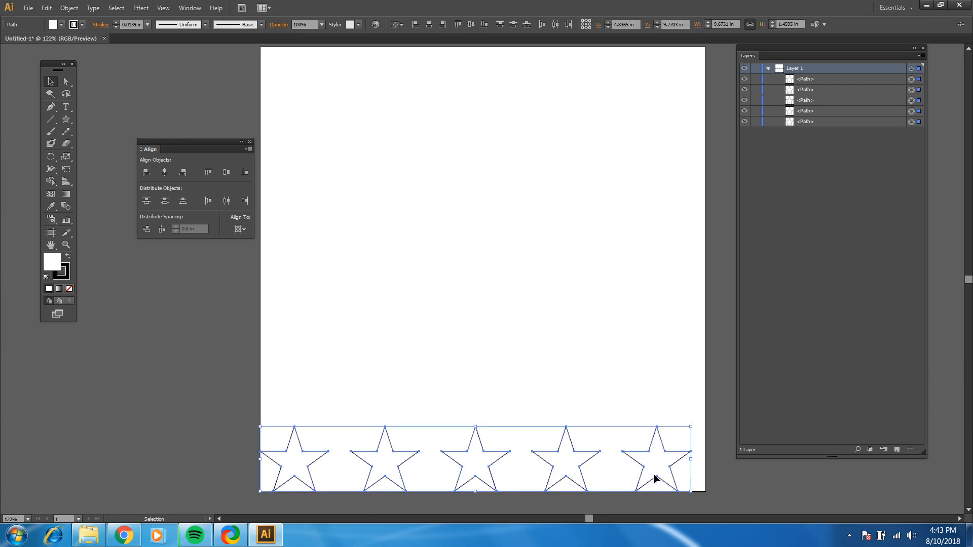
left_click(238, 229)
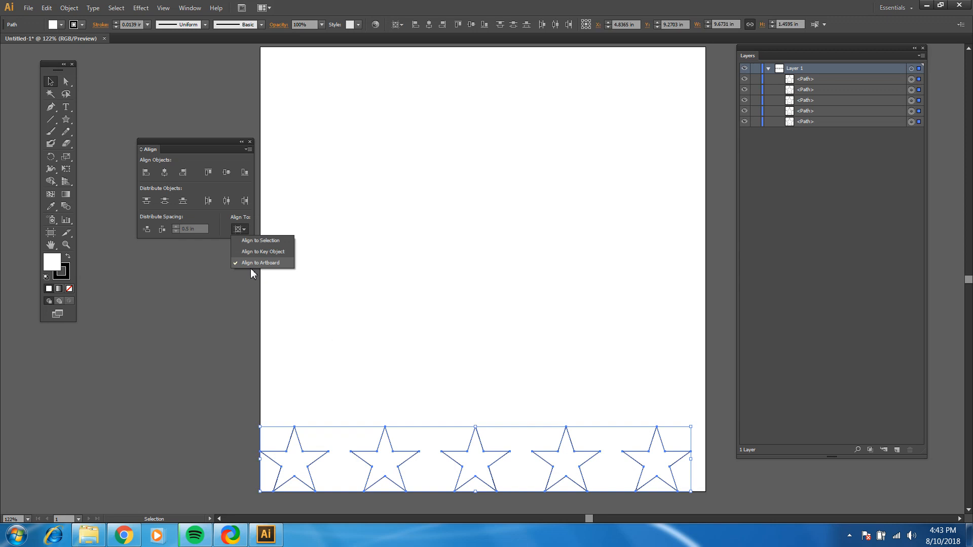
left_click(248, 265)
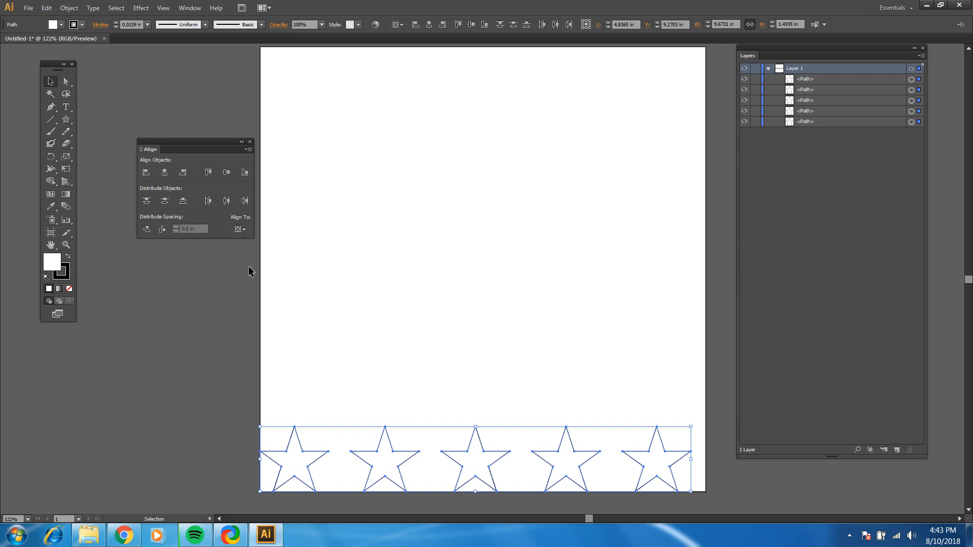
left_click(164, 172)
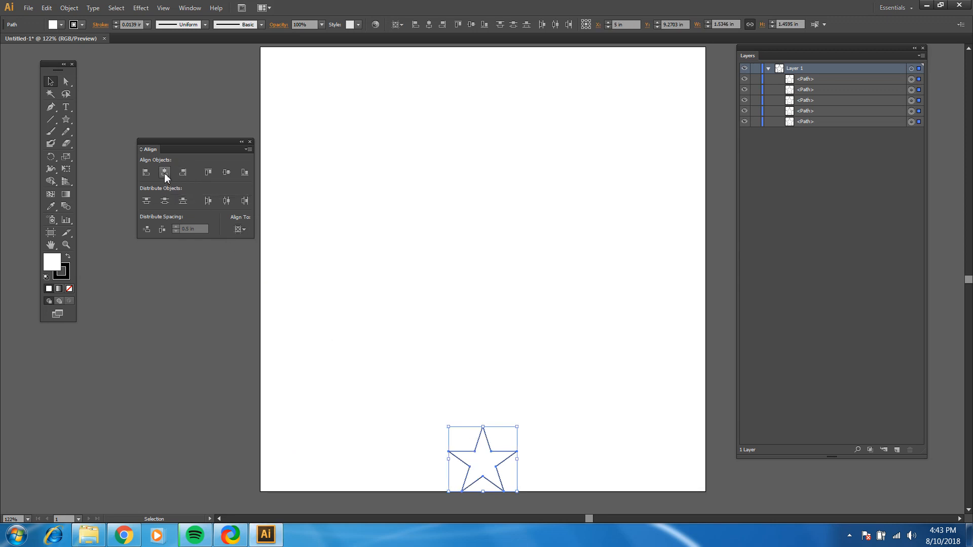
key("ctrl+z")
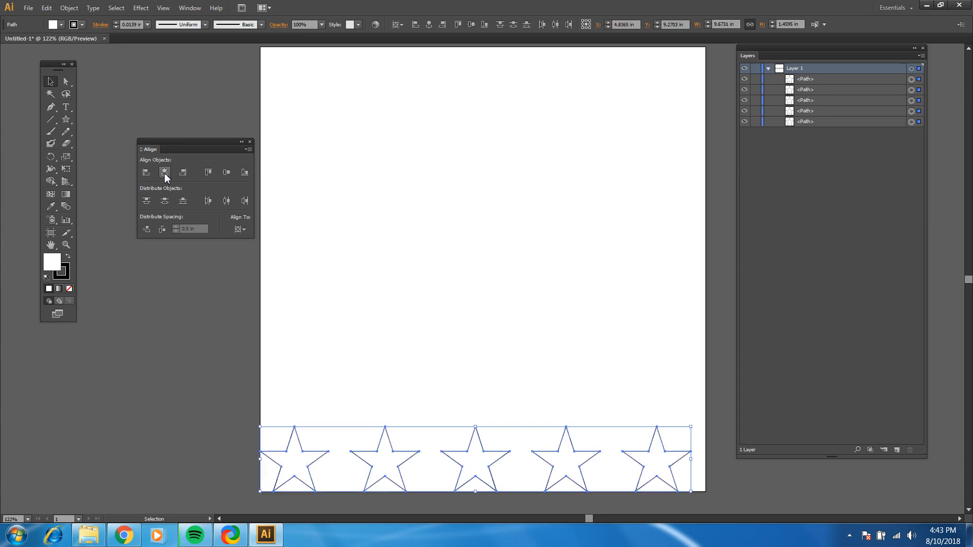
left_click(345, 366)
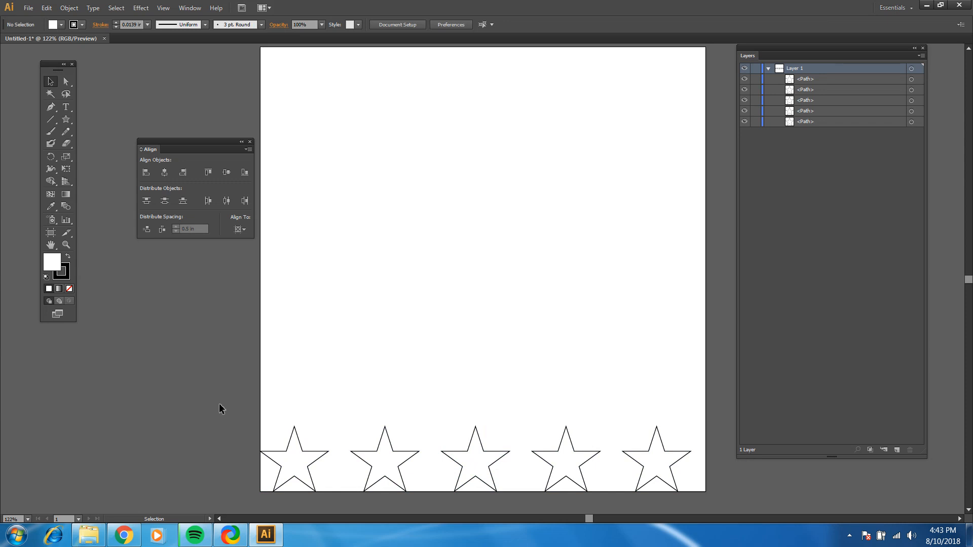
Select all five stars along the artboard's bottom edge and group them
left_click_drag(220, 406, 704, 477)
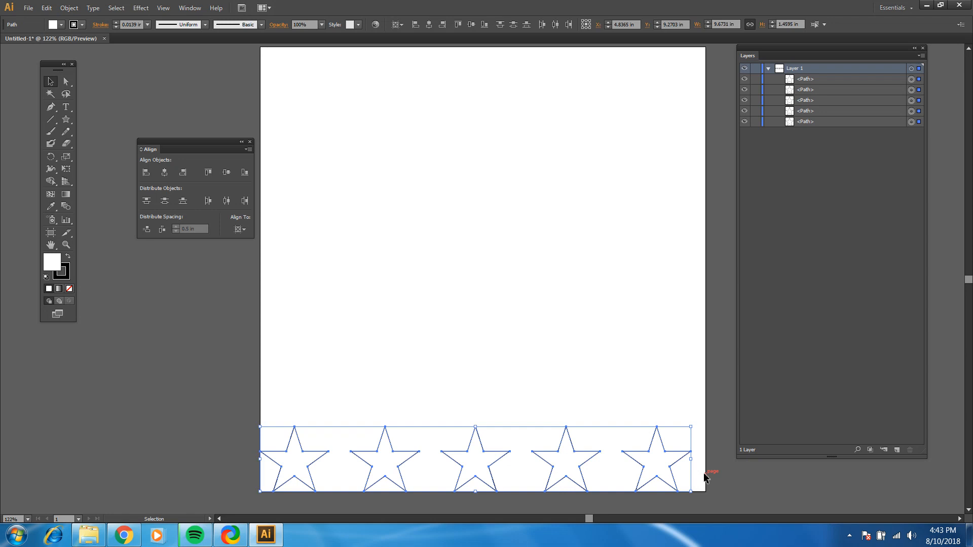
left_click(61, 12)
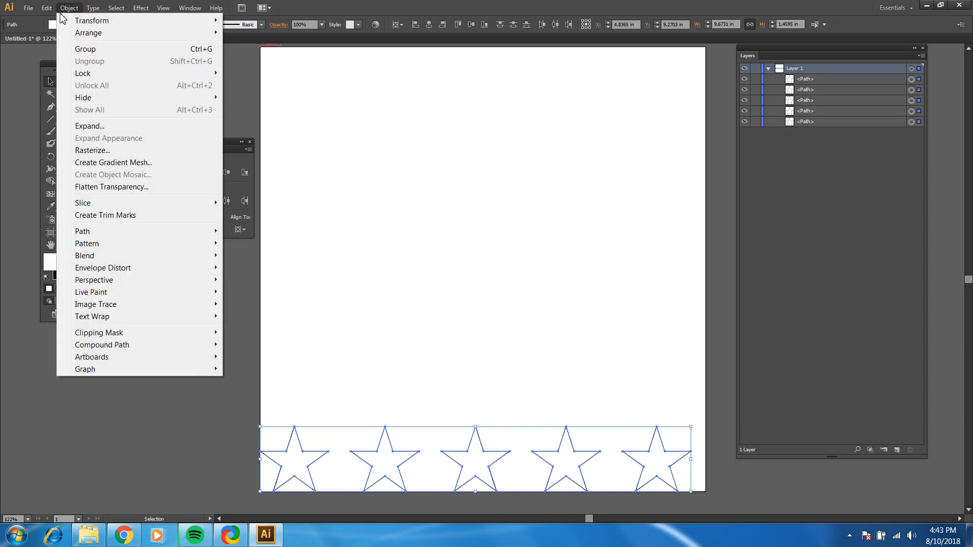
left_click(69, 8)
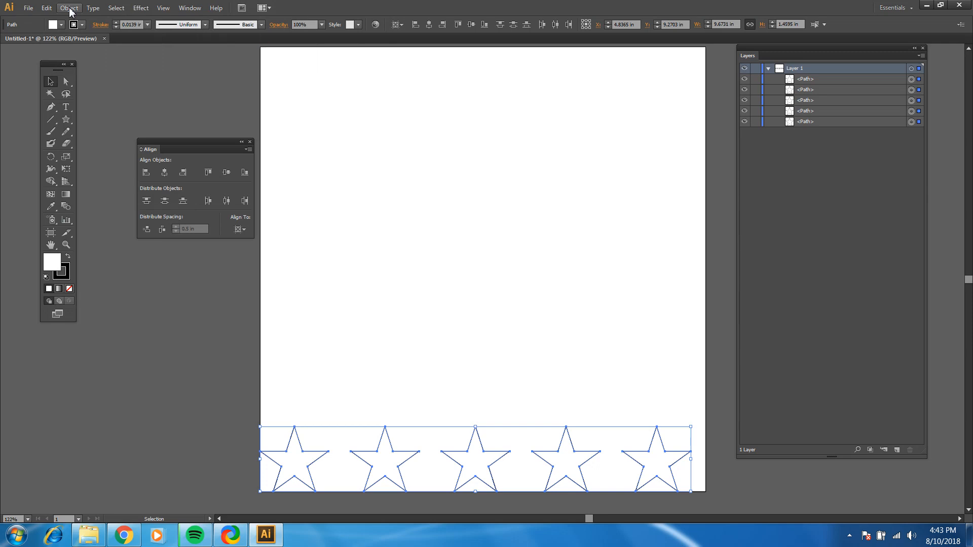
left_click(70, 9)
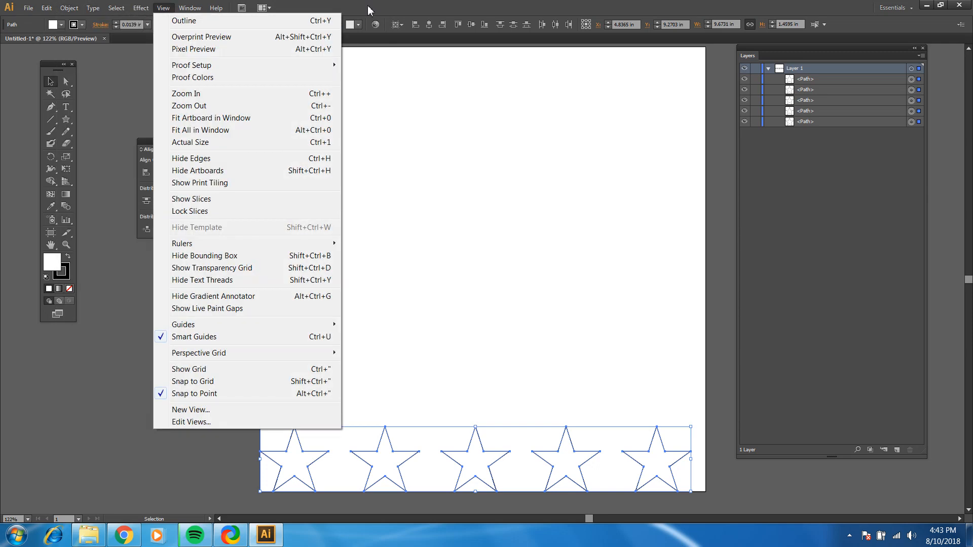
left_click(368, 7)
key("ctrl+g")
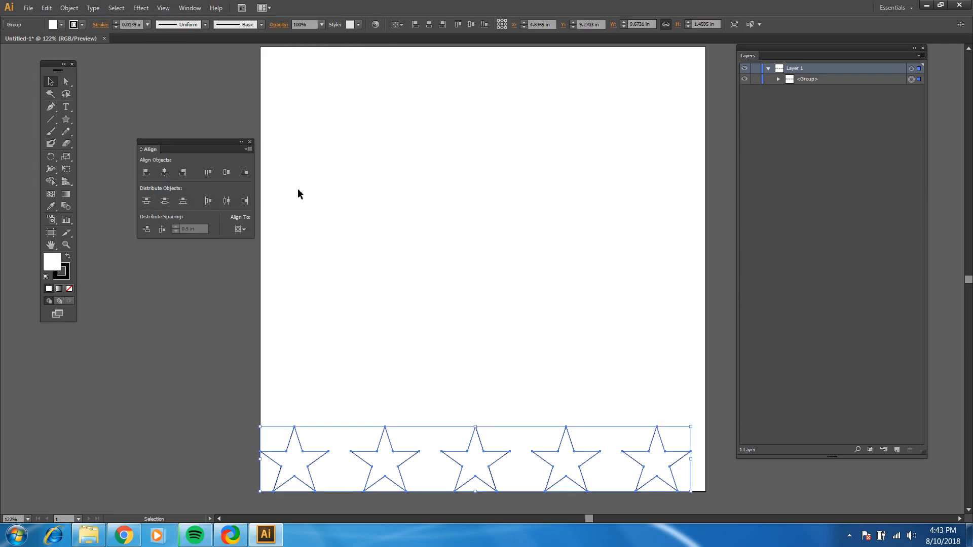
Center the star group horizontally on the artboard and deselect it
left_click(242, 229)
left_click(242, 229)
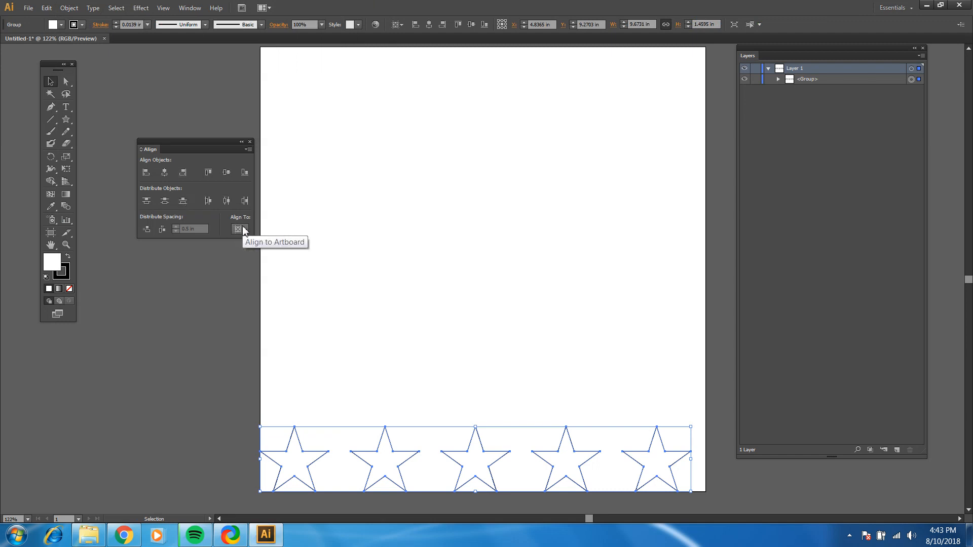
left_click(164, 172)
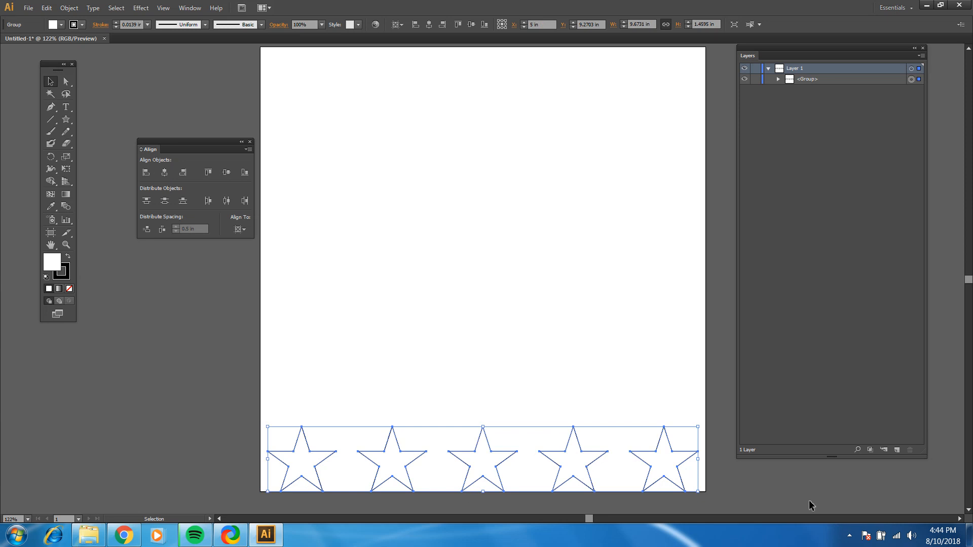
left_click(686, 391)
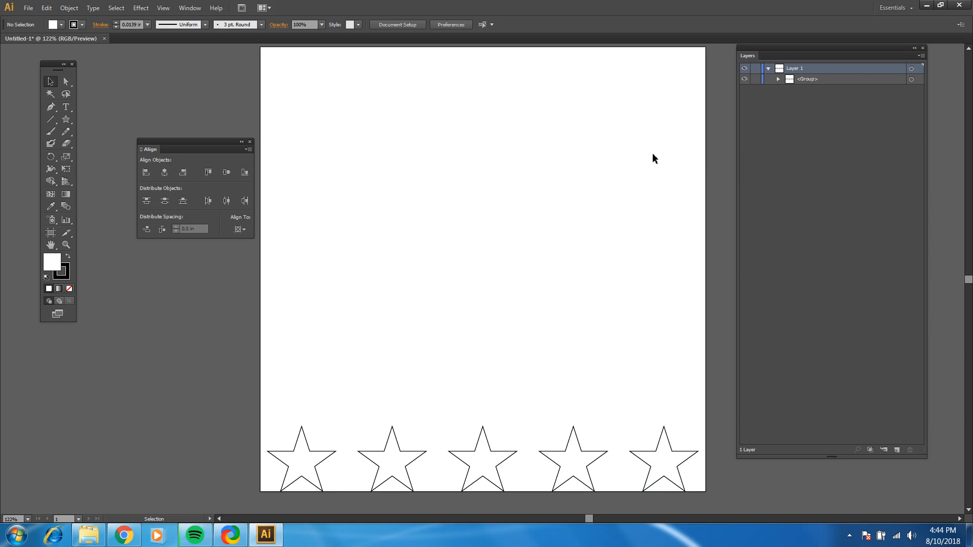
Copy the grouped star row and paste six copies in place in front of it
scroll(652, 154, "up", 2)
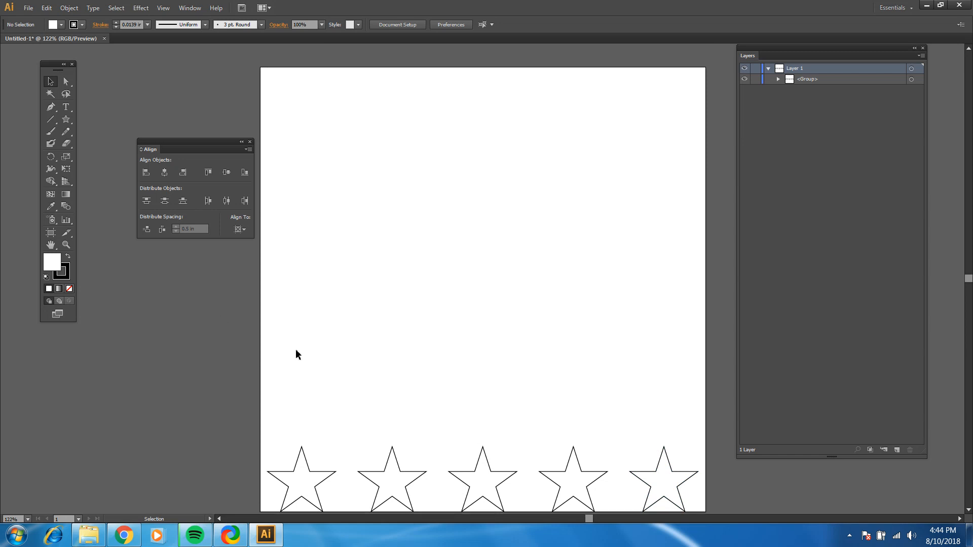
scroll(318, 345, "down", 2)
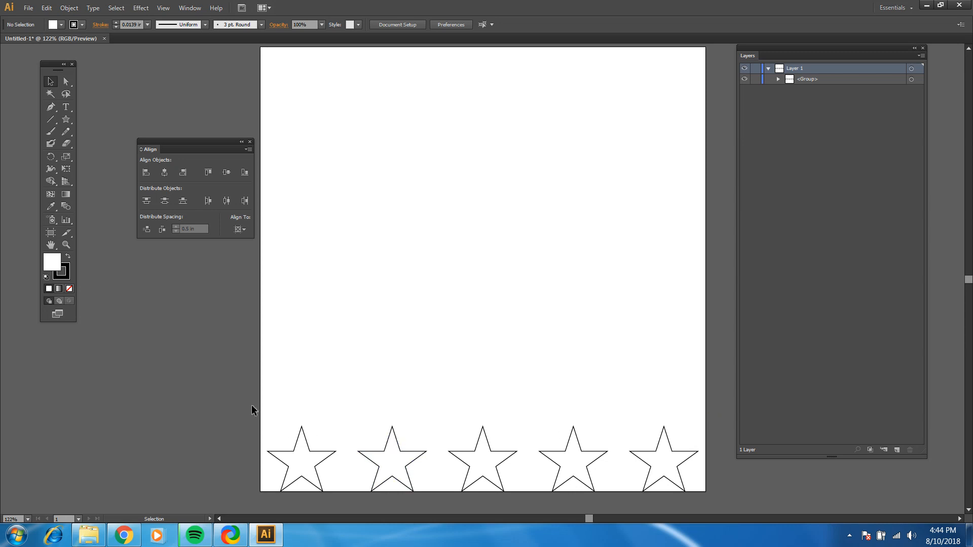
left_click_drag(241, 402, 696, 484)
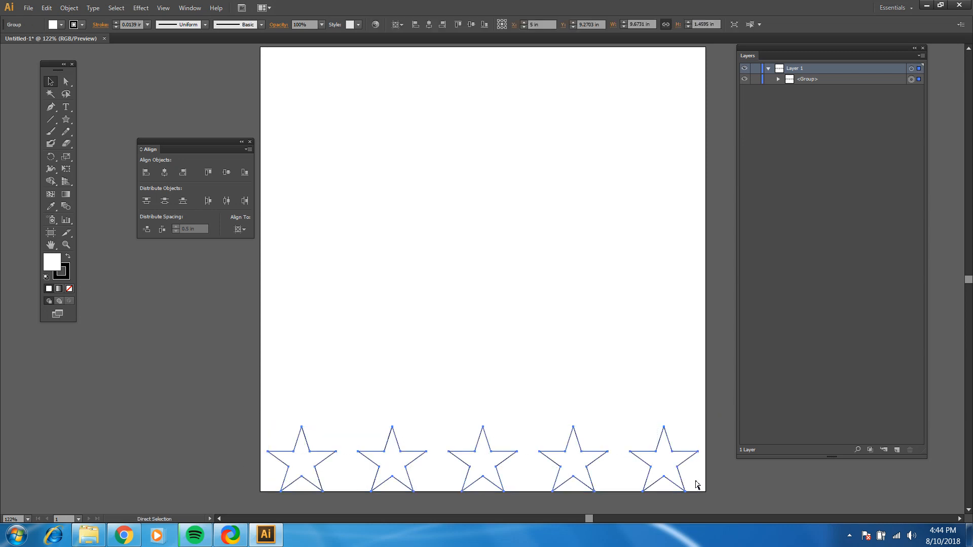
key("ctrl")
key("ctrl+f")
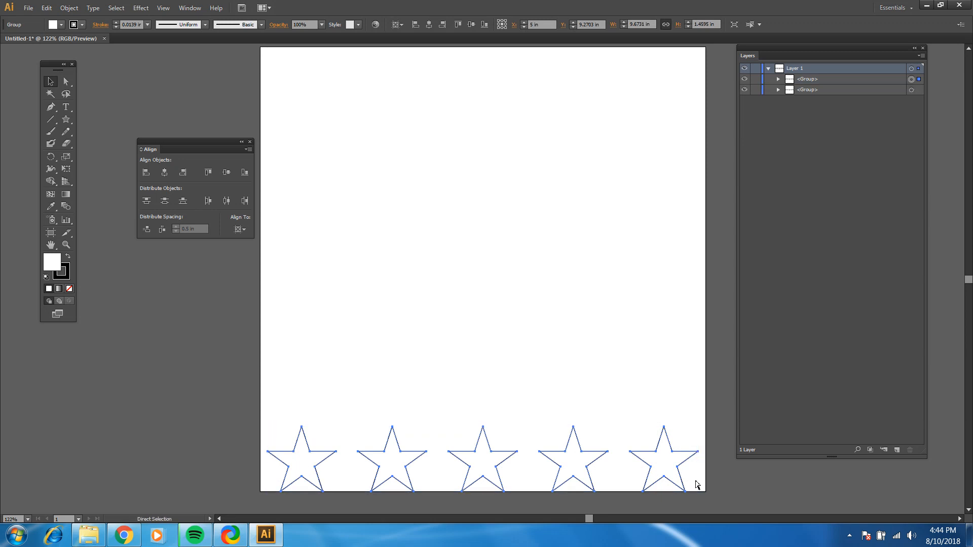
key("ctrl+f")
key("ctrl+f")
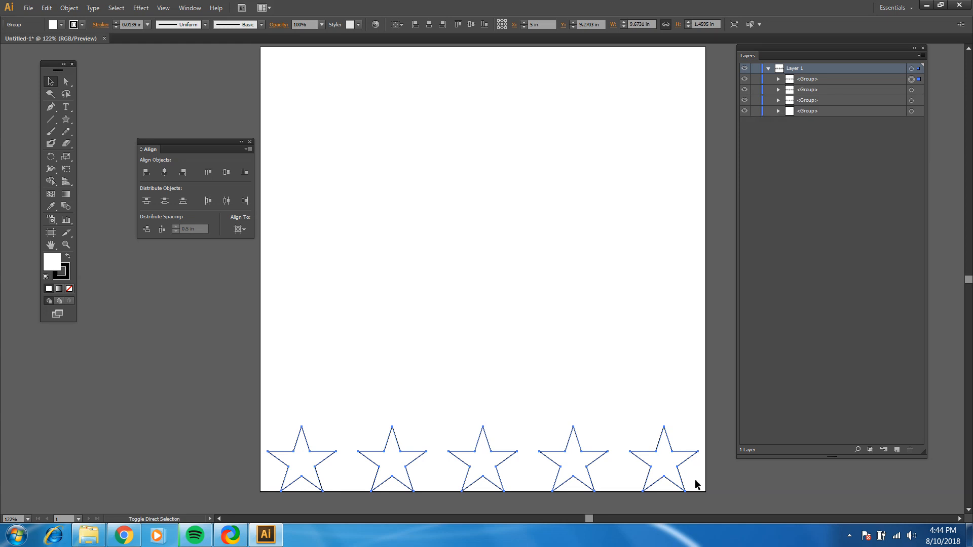
key("ctrl+f")
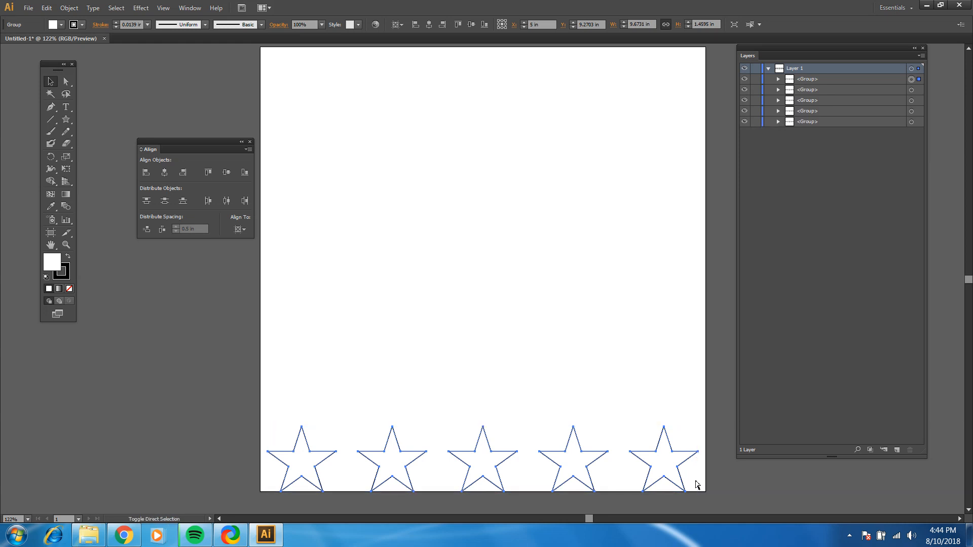
key("ctrl+f")
key("ctrl+f")
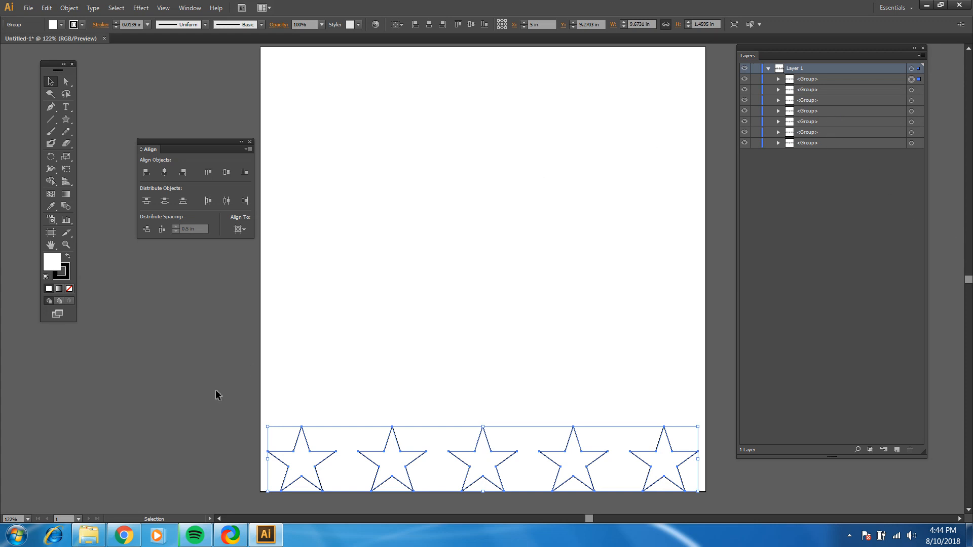
Select all the stacked star rows, align to a key object, and distribute them vertically with 0.5 in spacing
left_click_drag(217, 391, 708, 484)
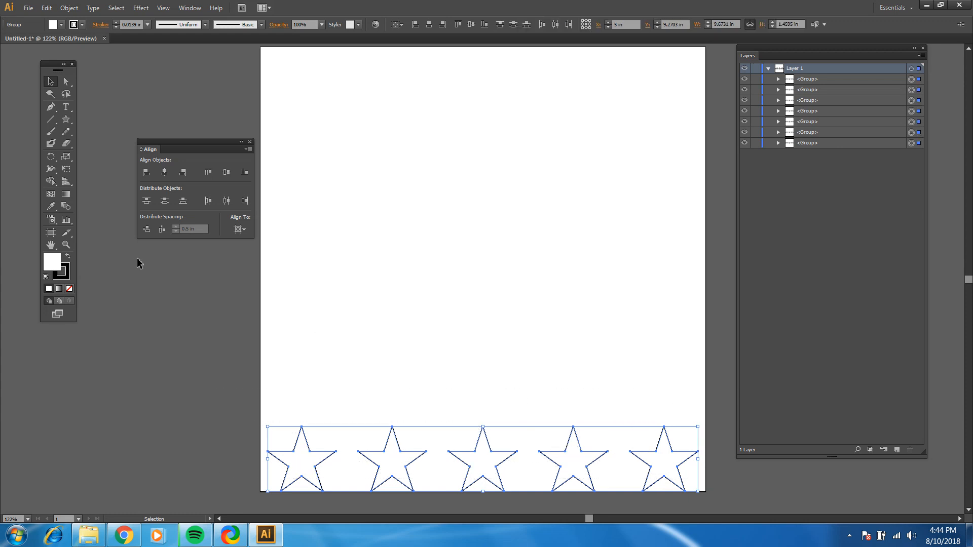
left_click(241, 230)
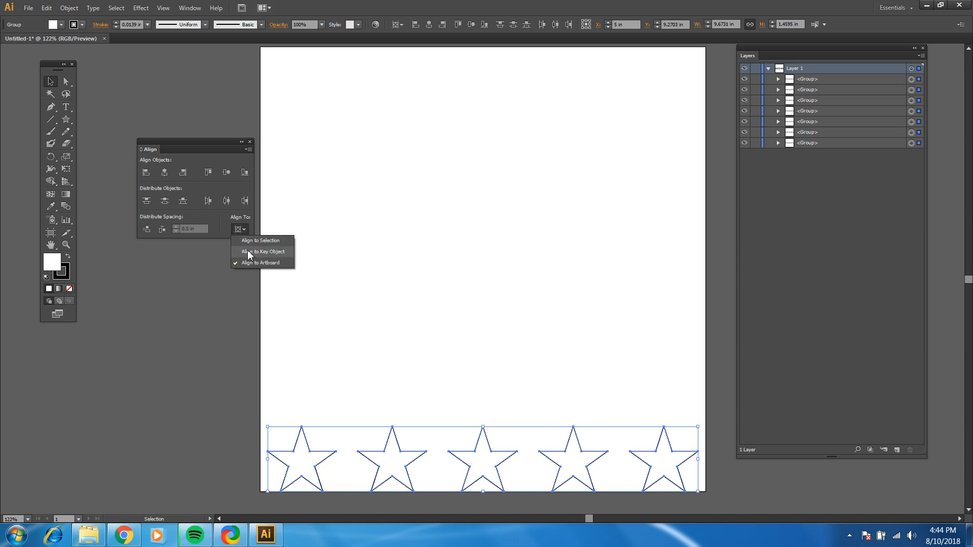
left_click(249, 252)
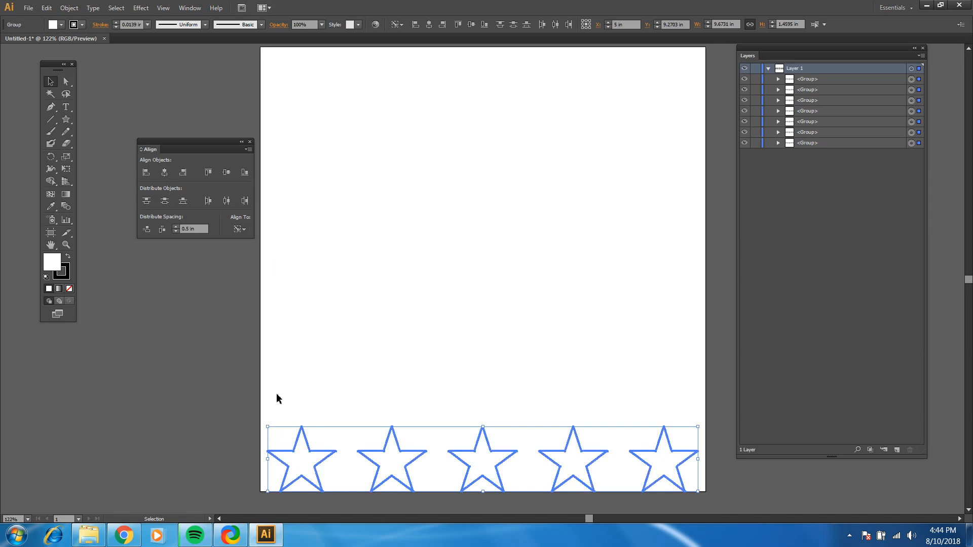
left_click(146, 230)
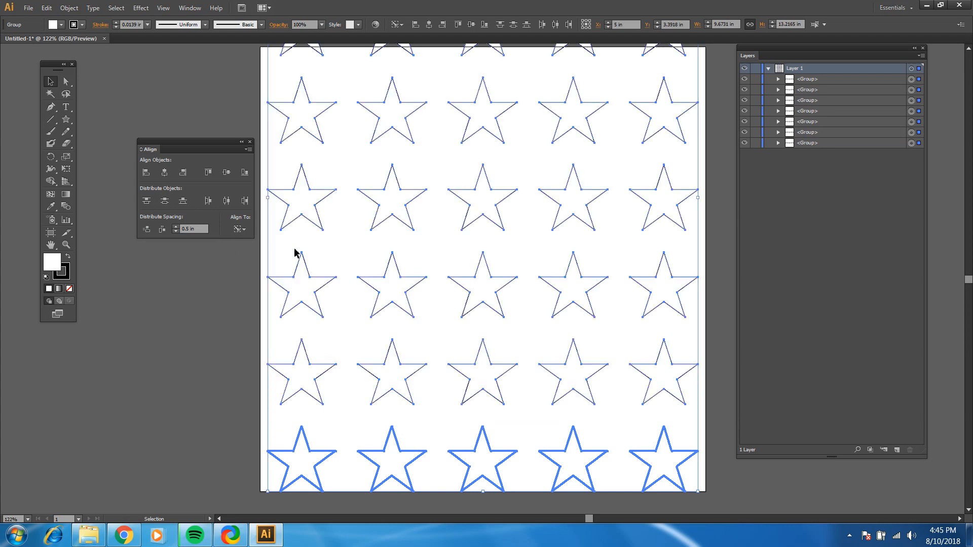
Delete the two uppermost star rows that extend beyond the artboard's top edge
scroll(295, 254, "up", 1)
scroll(445, 229, "down", 1)
scroll(417, 234, "up", 3)
scroll(415, 234, "up", 4)
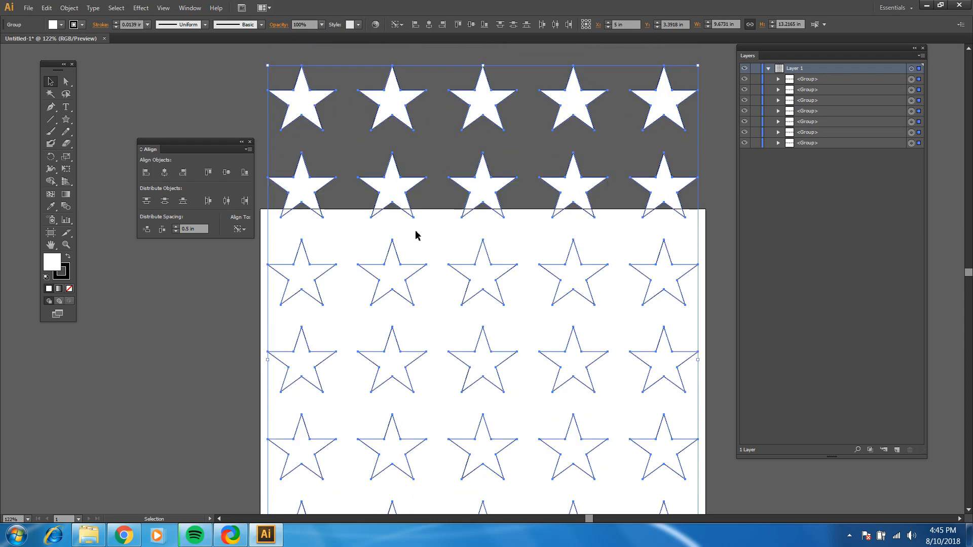
scroll(413, 227, "down", 3)
scroll(422, 223, "down", 3)
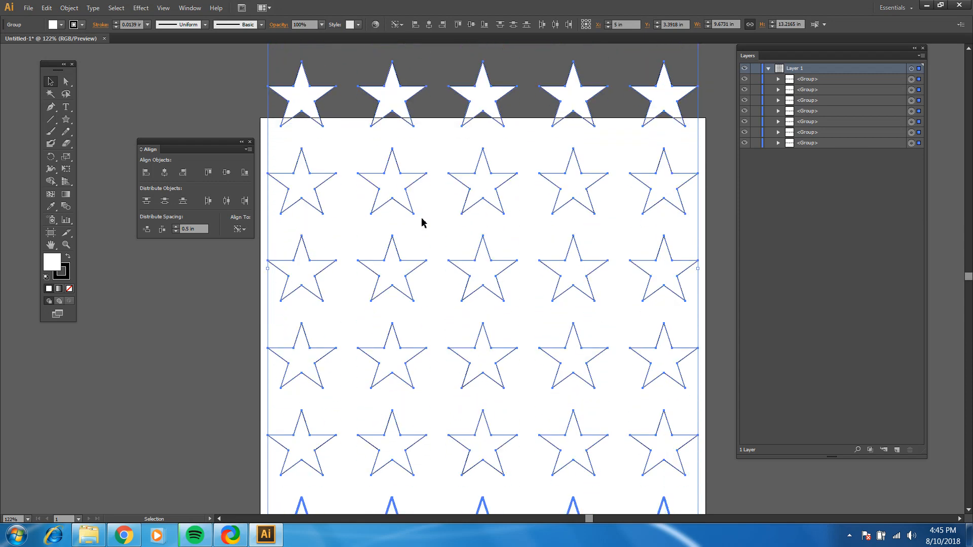
scroll(422, 222, "up", 5)
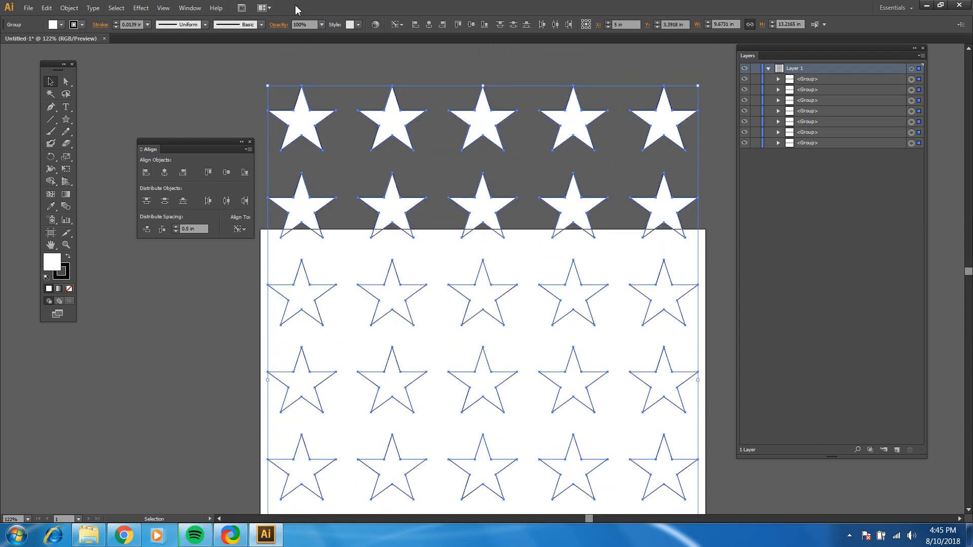
left_click_drag(272, 75, 686, 231)
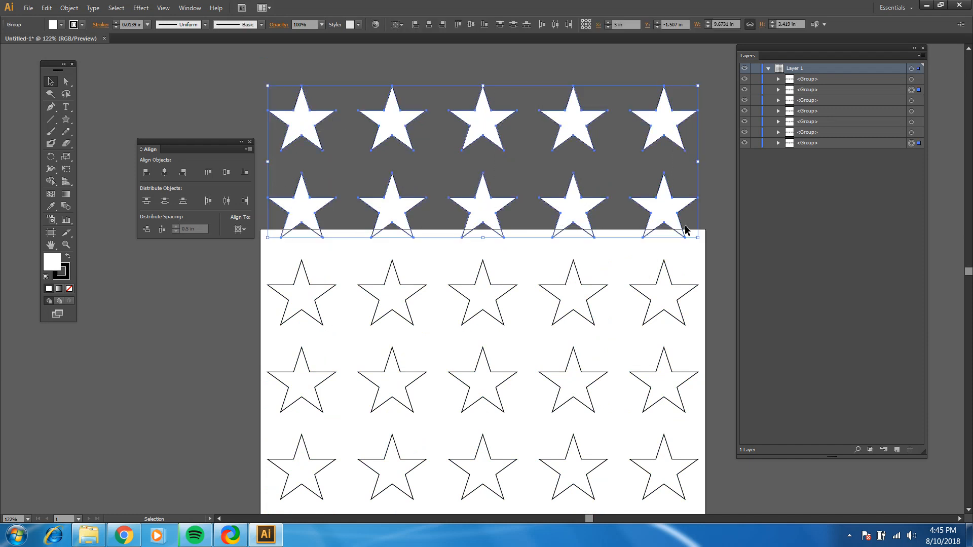
key("Delete")
Select all five star rows, align to a key object, and distribute them vertically with 0.75 in spacing
scroll(583, 245, "down", 5)
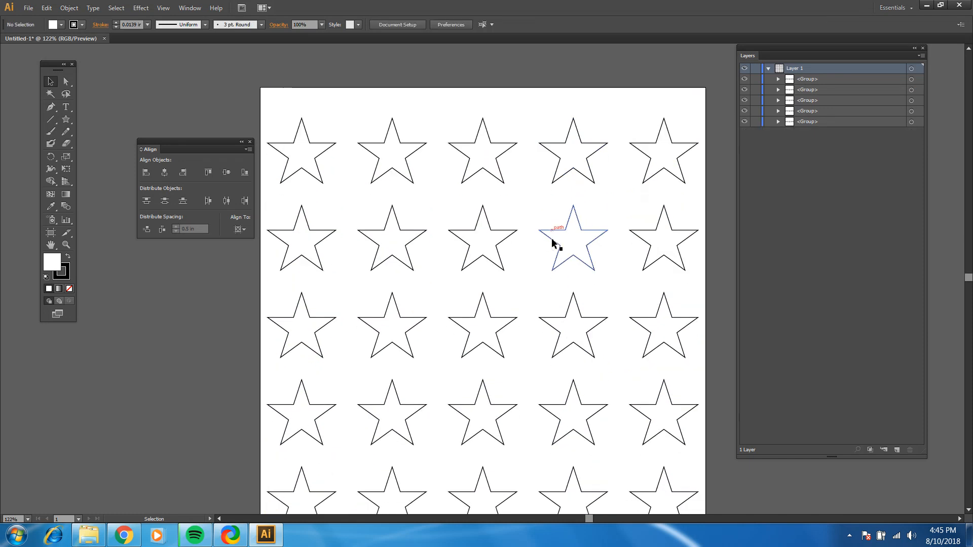
scroll(553, 244, "down", 2)
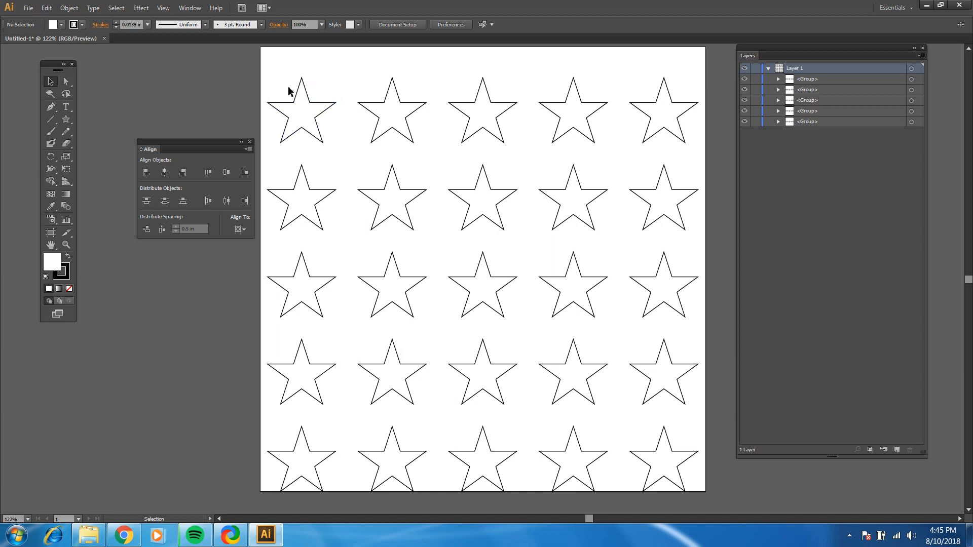
key("ctrl+a")
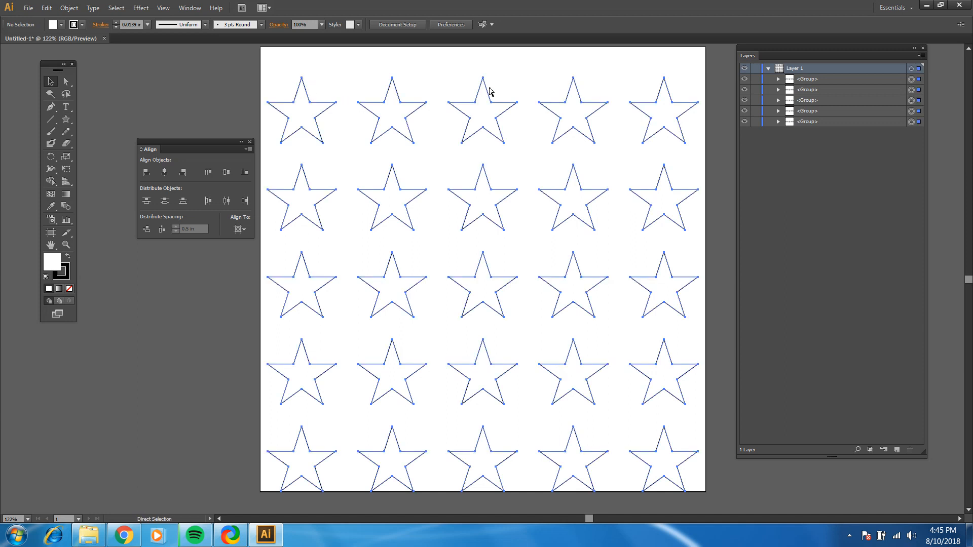
left_click(239, 229)
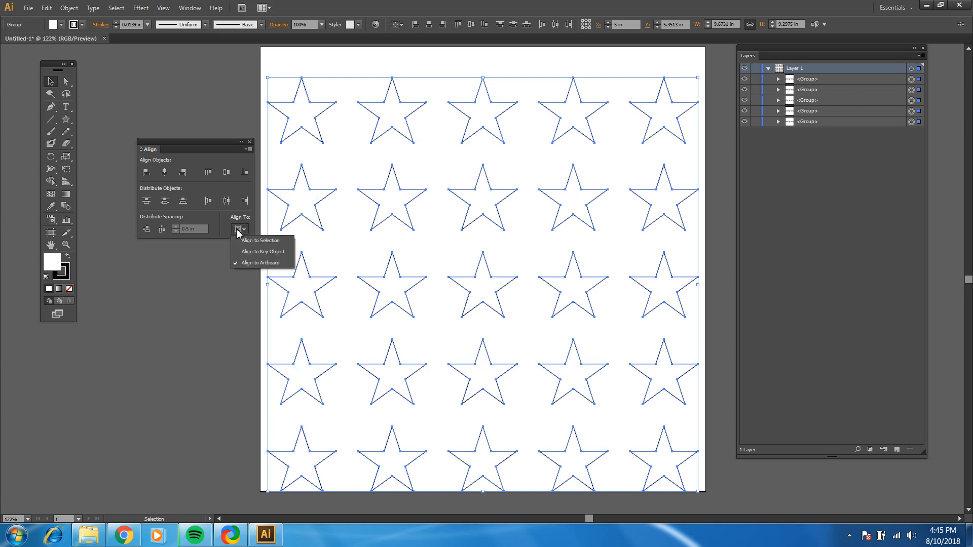
left_click(261, 253)
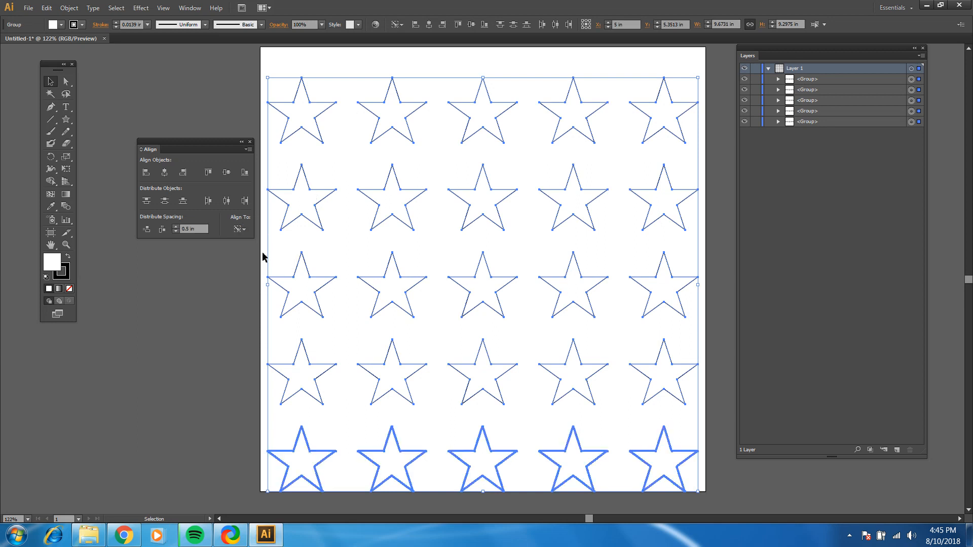
double_click(189, 231)
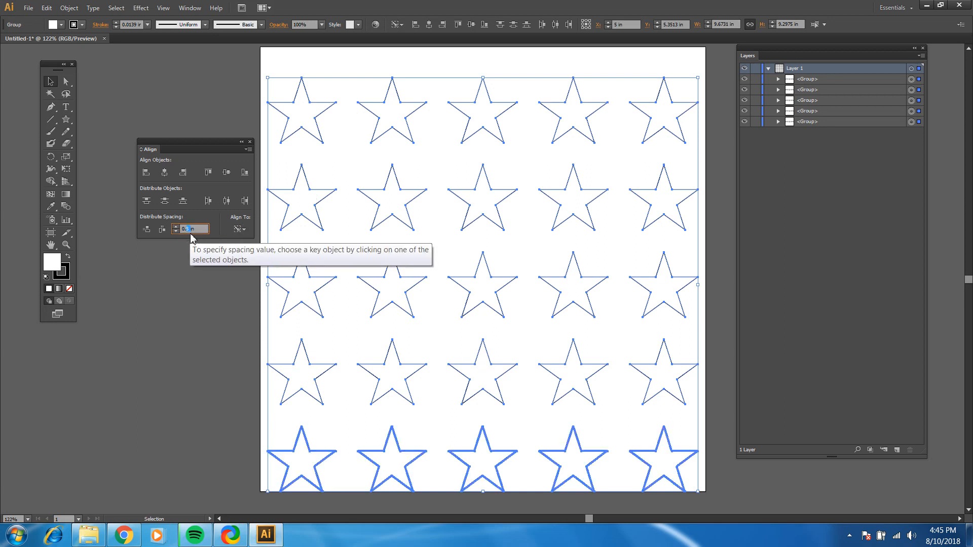
type("0.75")
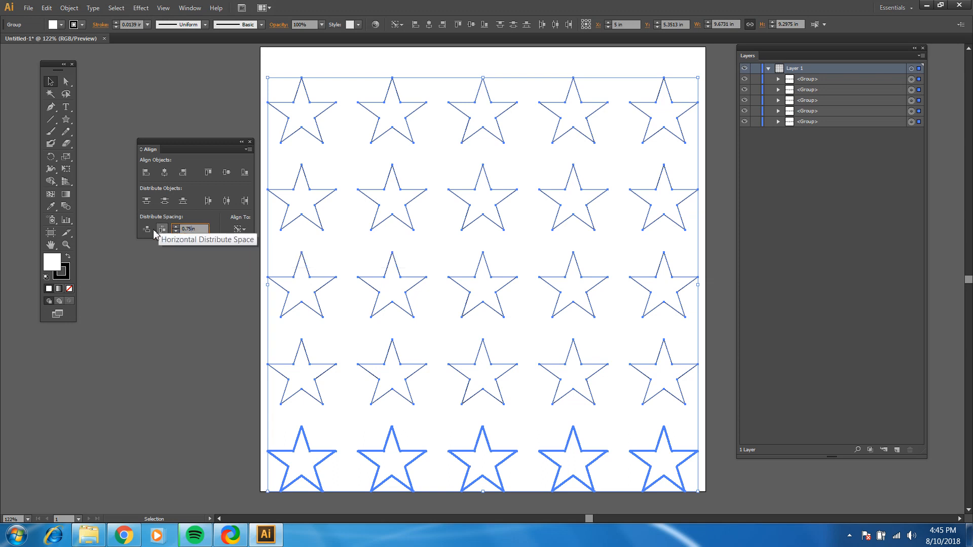
left_click(150, 233)
scroll(369, 202, "up", 1)
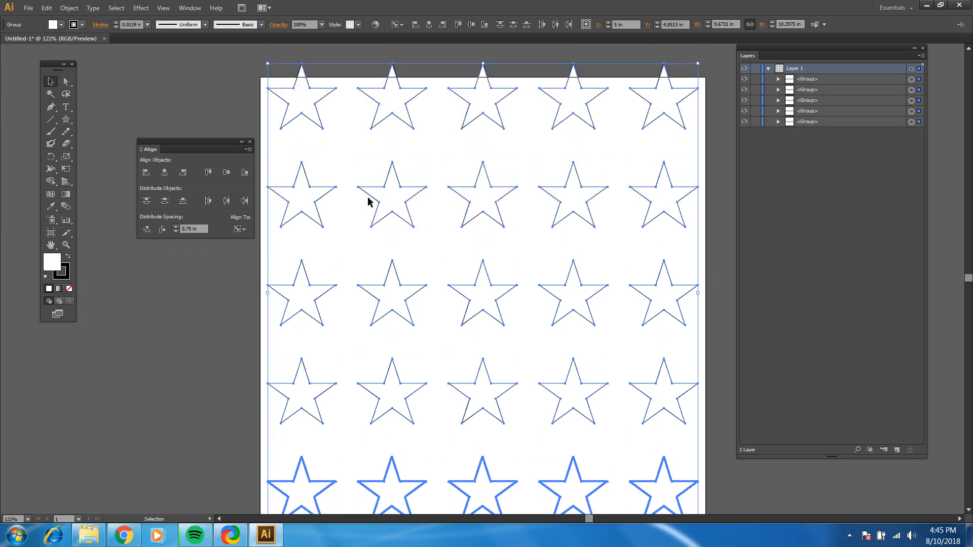
Redistribute the star rows vertically with 0.65 in spacing and deselect them
double_click(190, 230)
type("65")
left_click(148, 229)
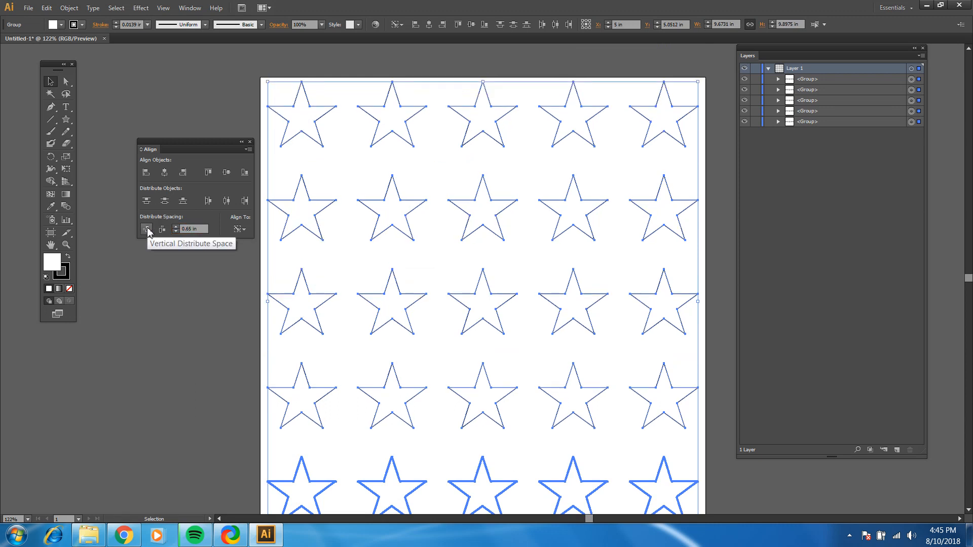
scroll(446, 228, "down", 2)
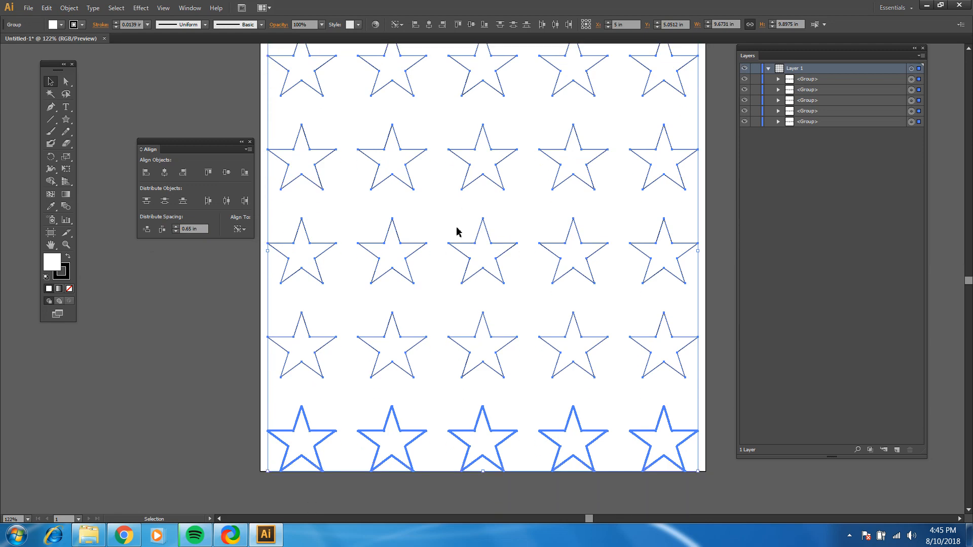
left_click(203, 289)
Reselect all star rows, align to a key object, and distribute them vertically with 0.63 in spacing
scroll(264, 249, "up", 2)
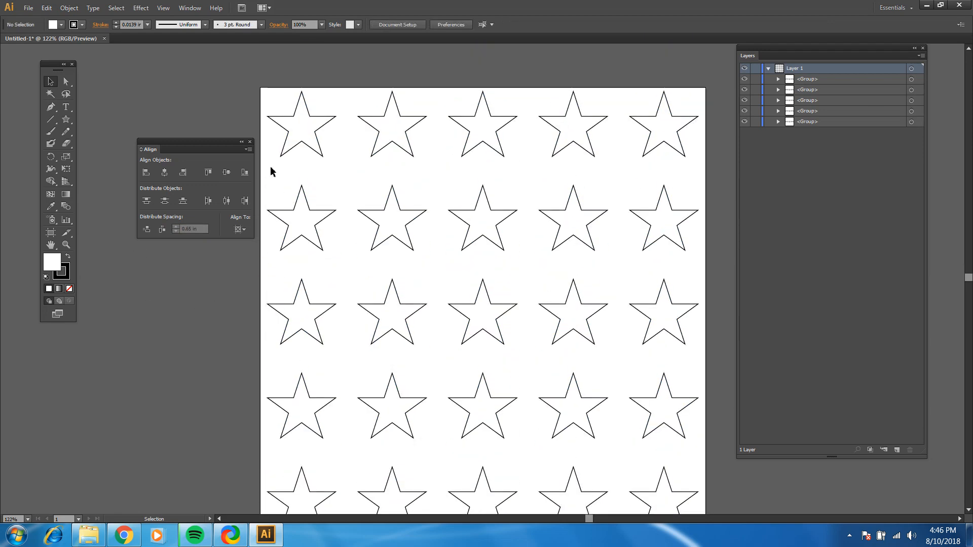
scroll(367, 261, "down", 2)
scroll(367, 247, "up", 2)
left_click_drag(272, 87, 689, 502)
scroll(576, 402, "down", 1)
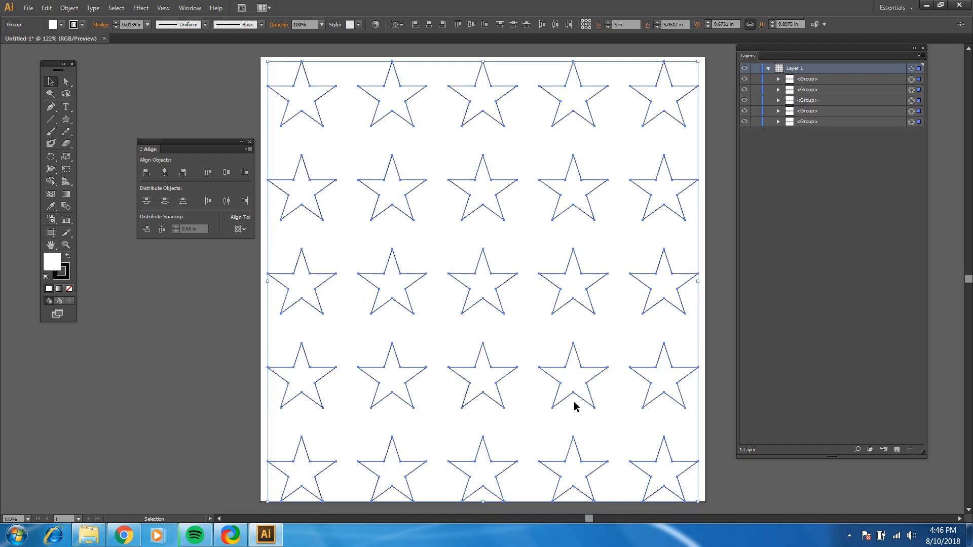
left_click(232, 231)
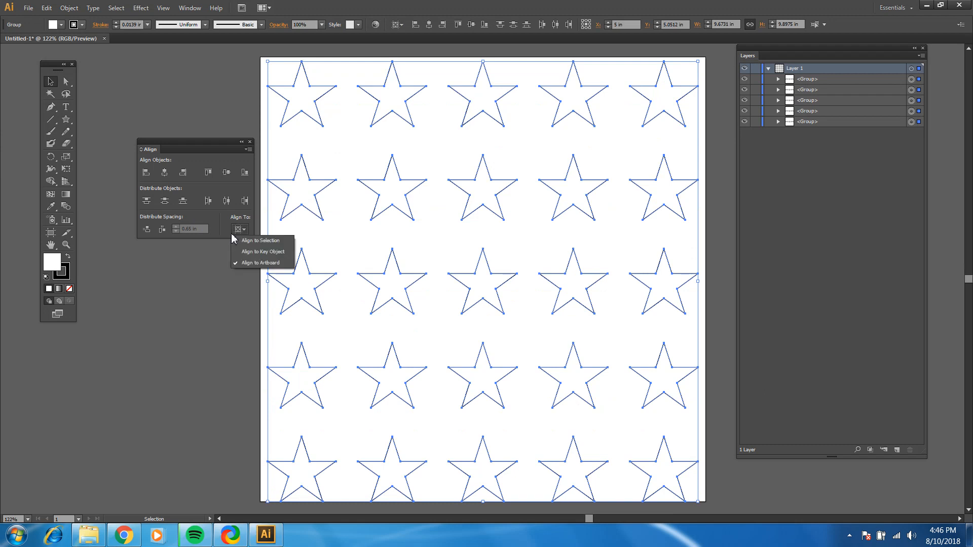
left_click(253, 252)
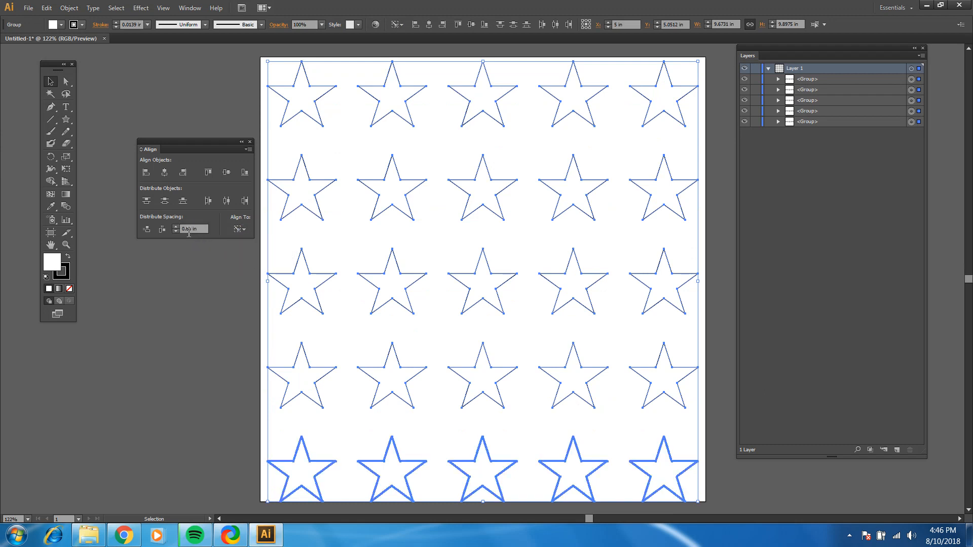
double_click(188, 229)
left_click(191, 232)
type("3")
left_click(146, 231)
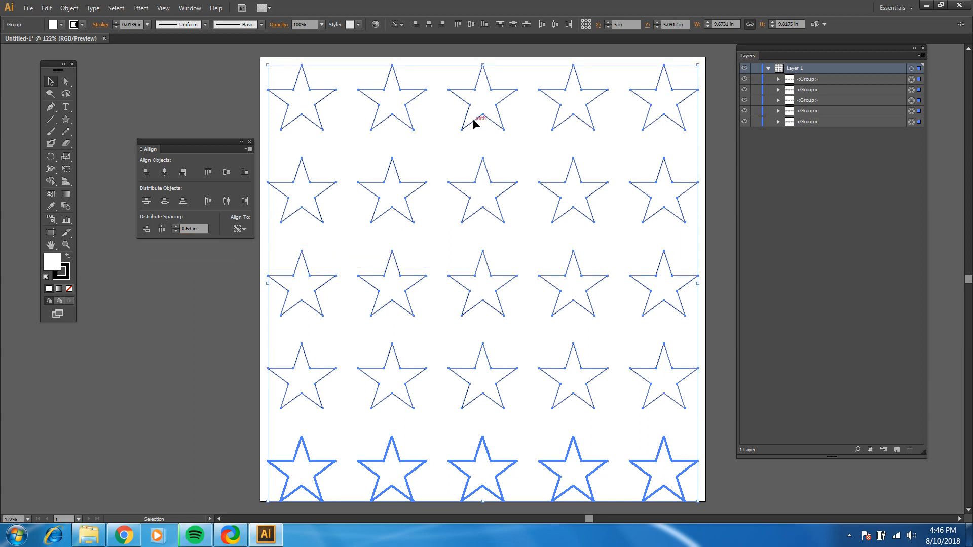
Tighten the vertical spacing between the star rows to 0.61 in and deselect them
scroll(513, 238, "down", 1)
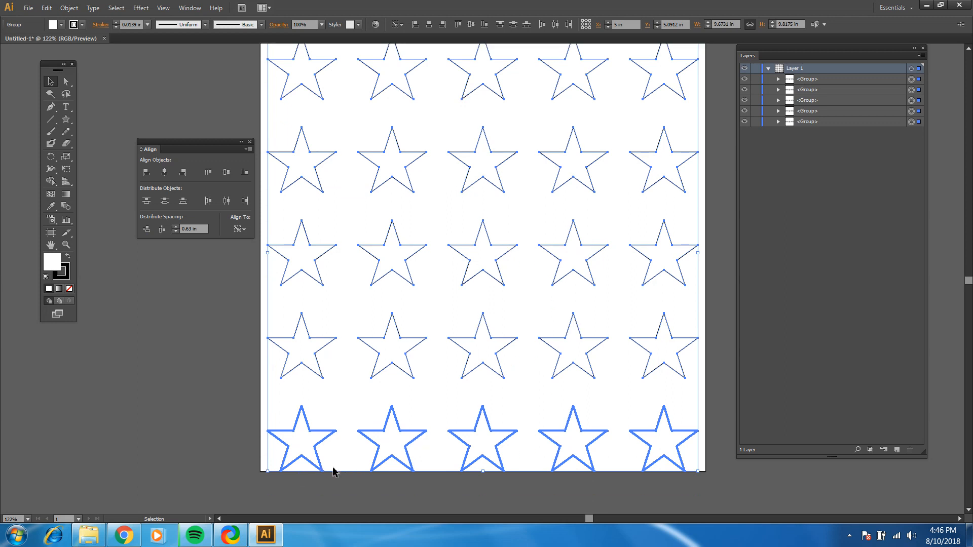
scroll(326, 369, "up", 2)
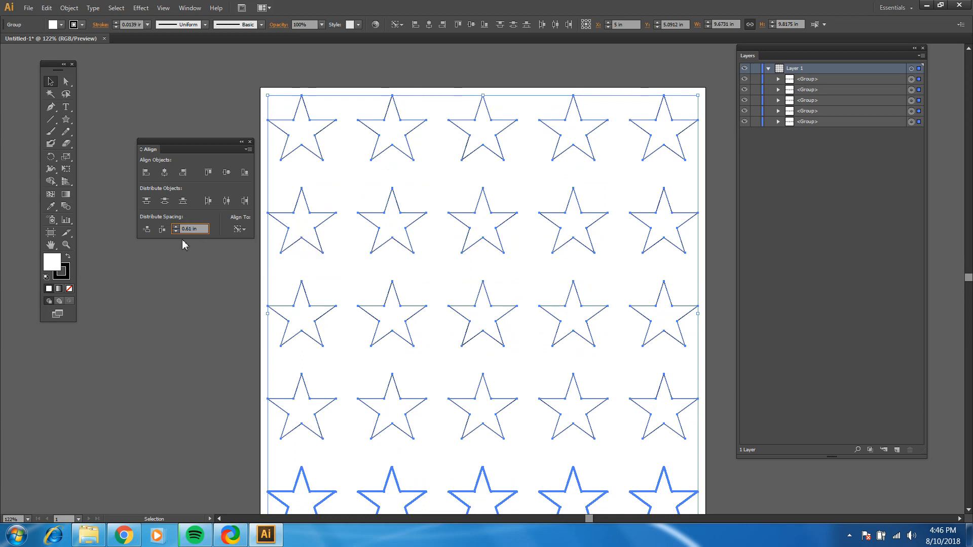
left_click(146, 229)
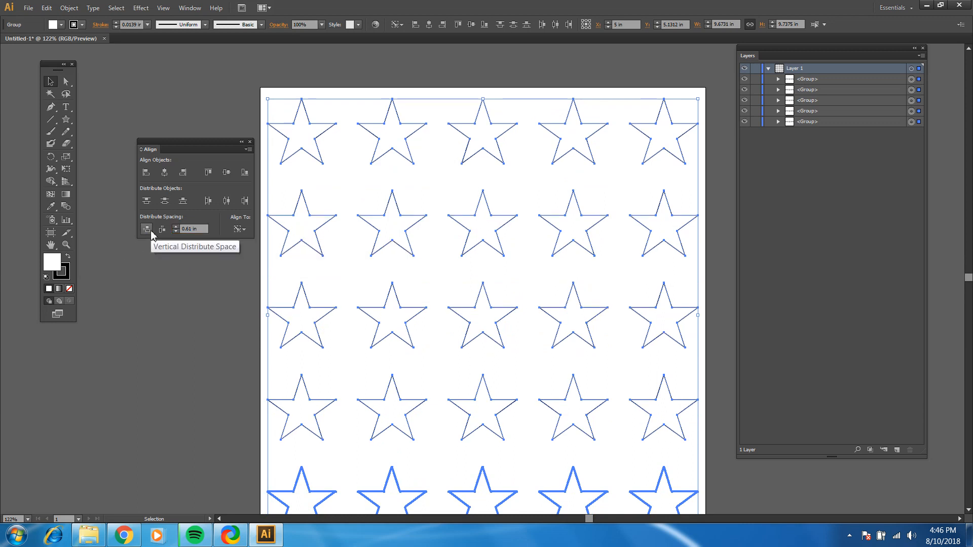
left_click(242, 93)
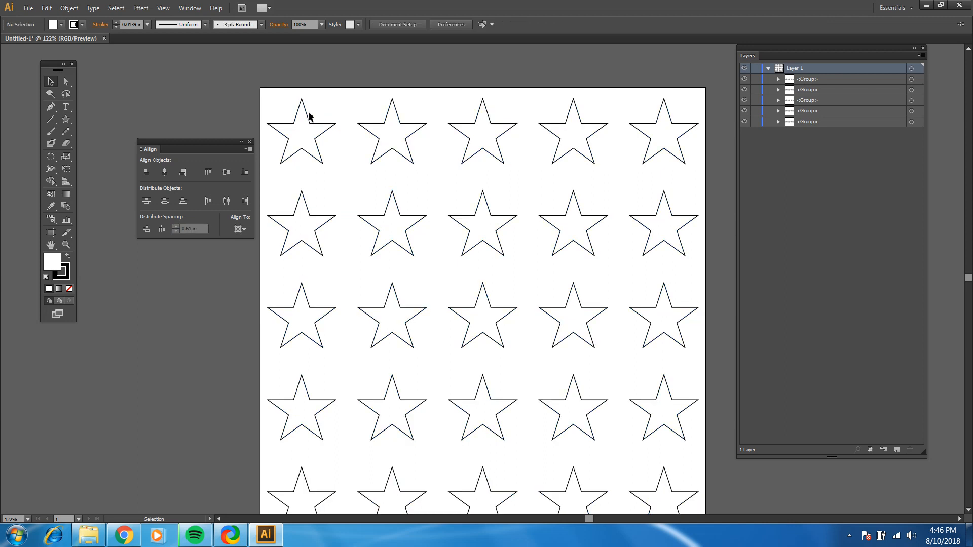
Group all five star rows, center the group vertically on the artboard, and deselect it
left_click_drag(309, 116, 715, 503)
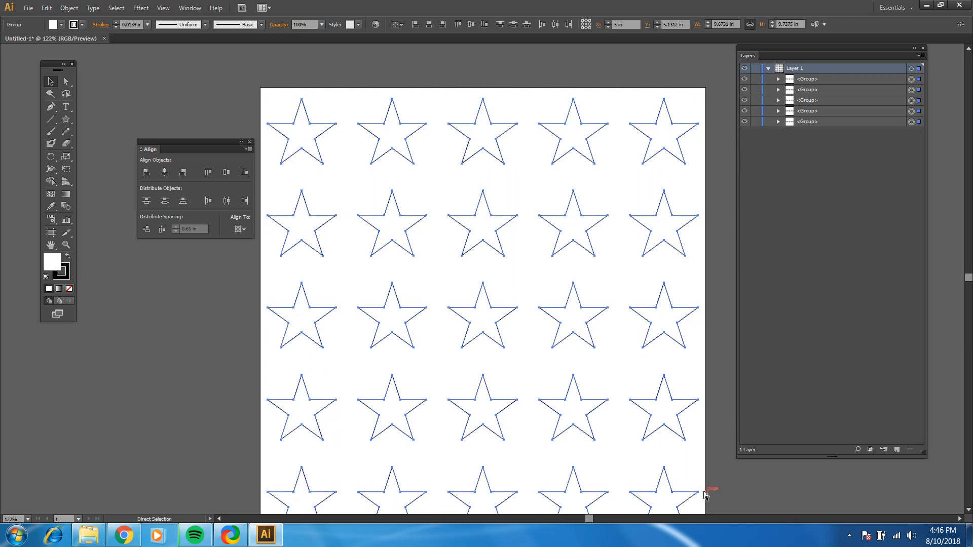
key("ctrl+g")
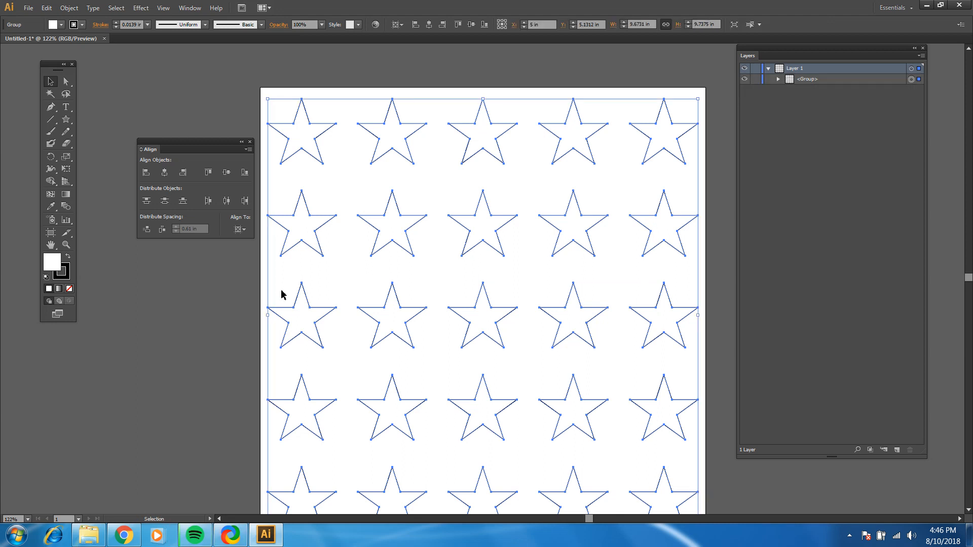
left_click(244, 230)
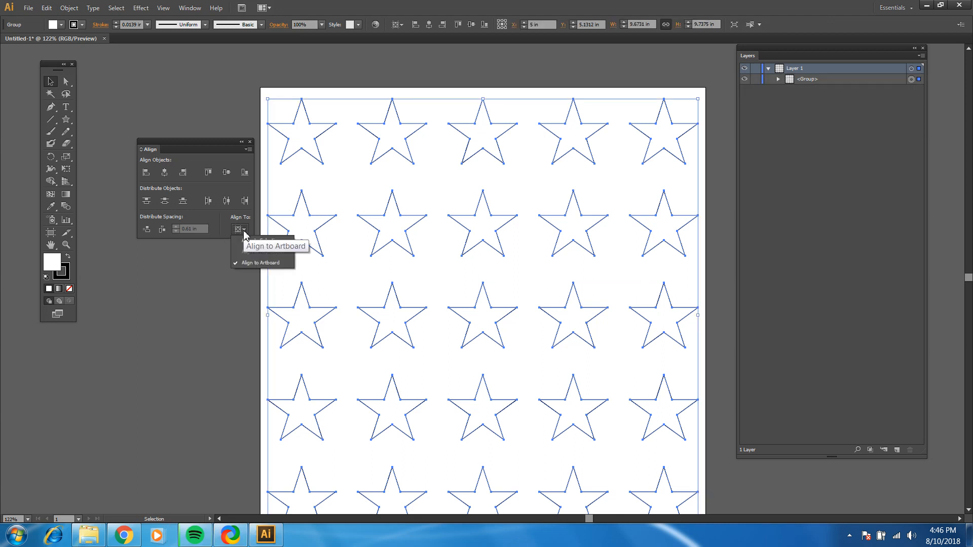
left_click(228, 263)
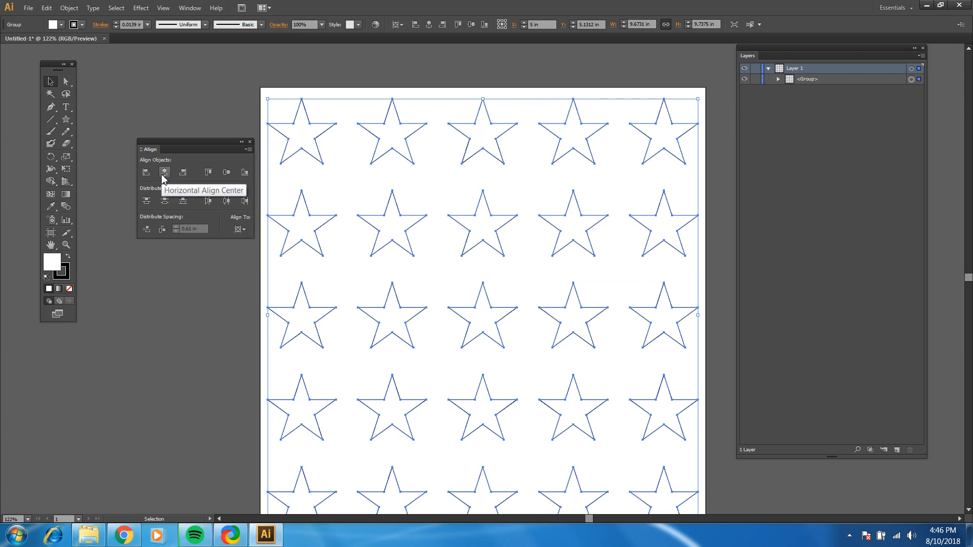
left_click(227, 173)
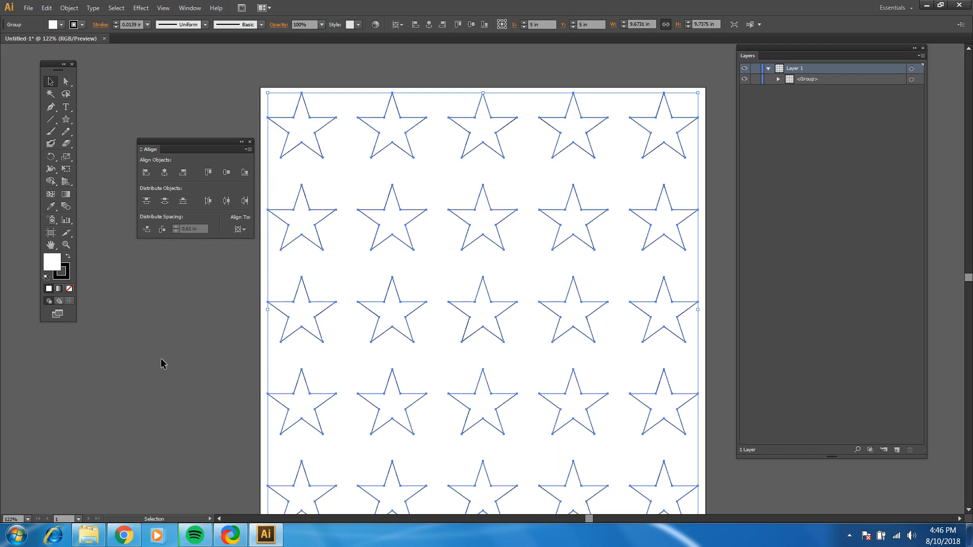
left_click(610, 306)
scroll(610, 305, "down", 3)
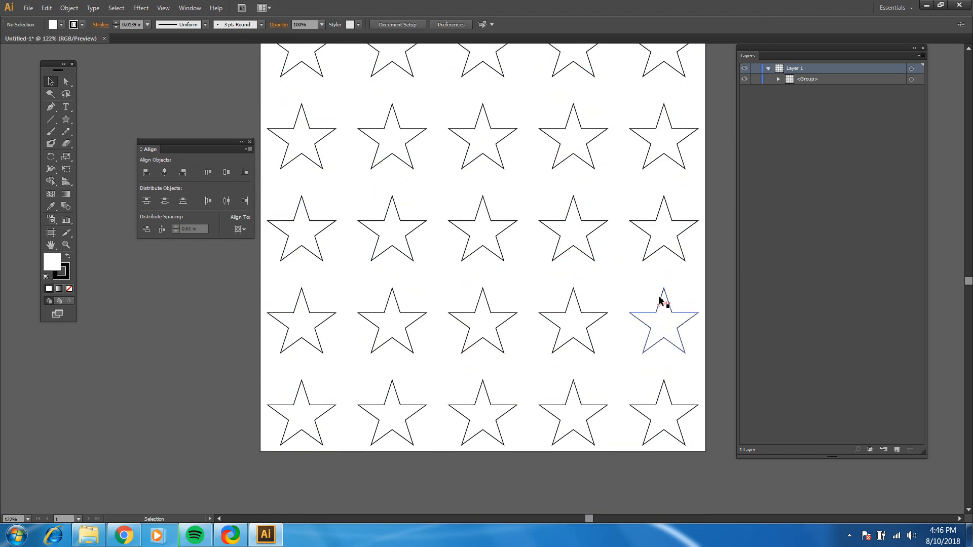
scroll(661, 297, "up", 2)
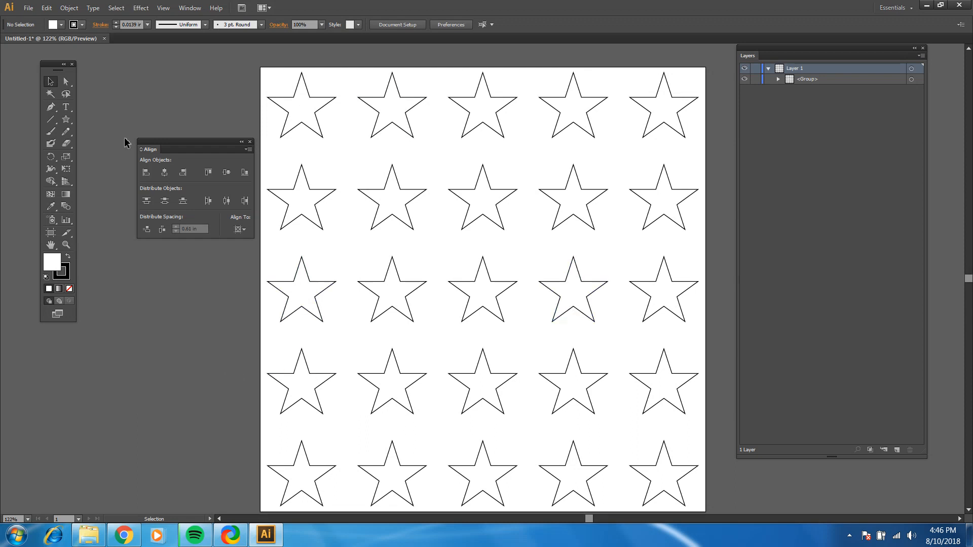
Reposition the Align panel higher up, clear of the artboard
left_click_drag(181, 144, 152, 105)
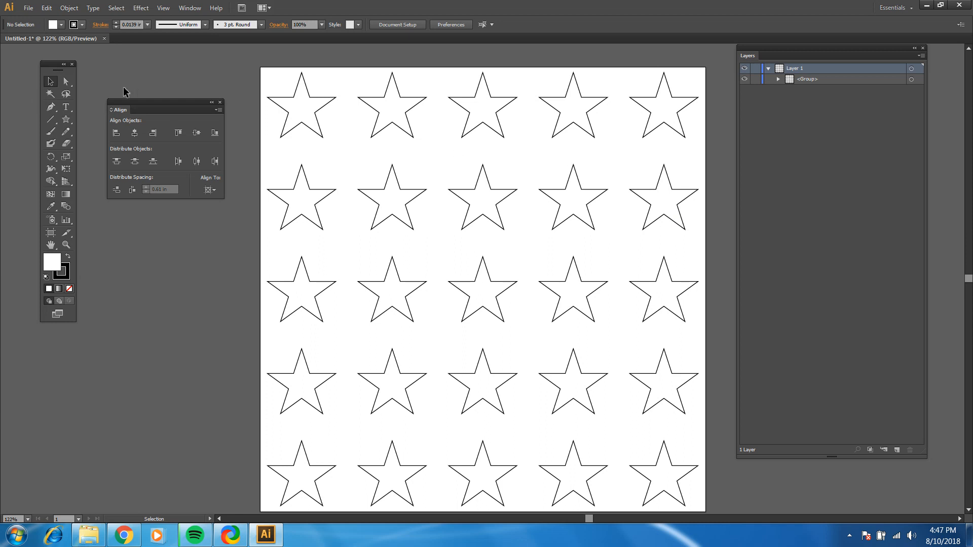
scroll(126, 94, "up", 1)
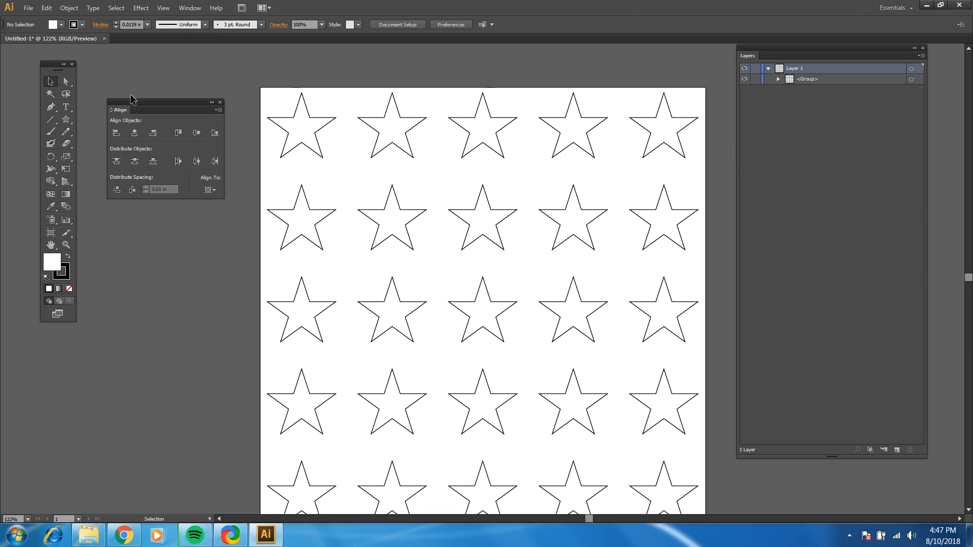
scroll(312, 135, "down", 2)
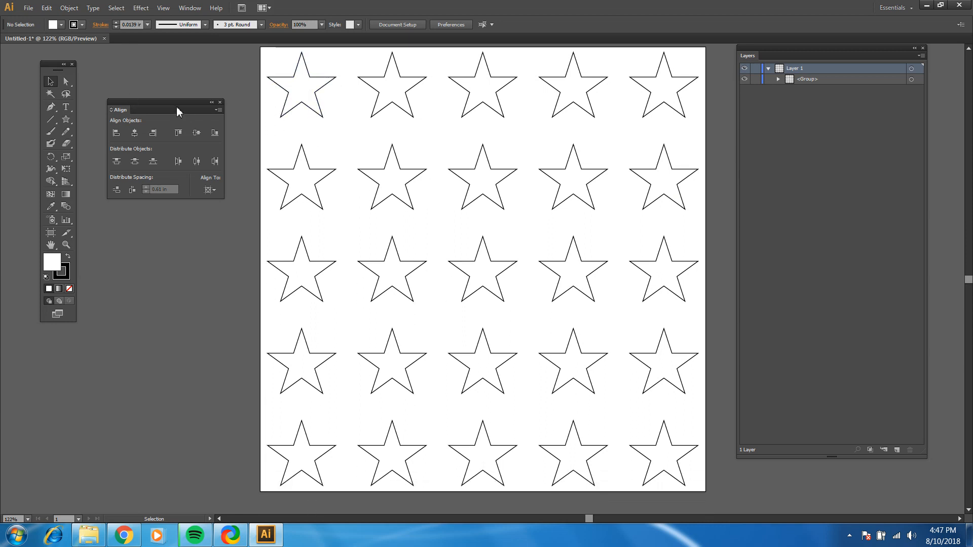
left_click_drag(181, 102, 185, 88)
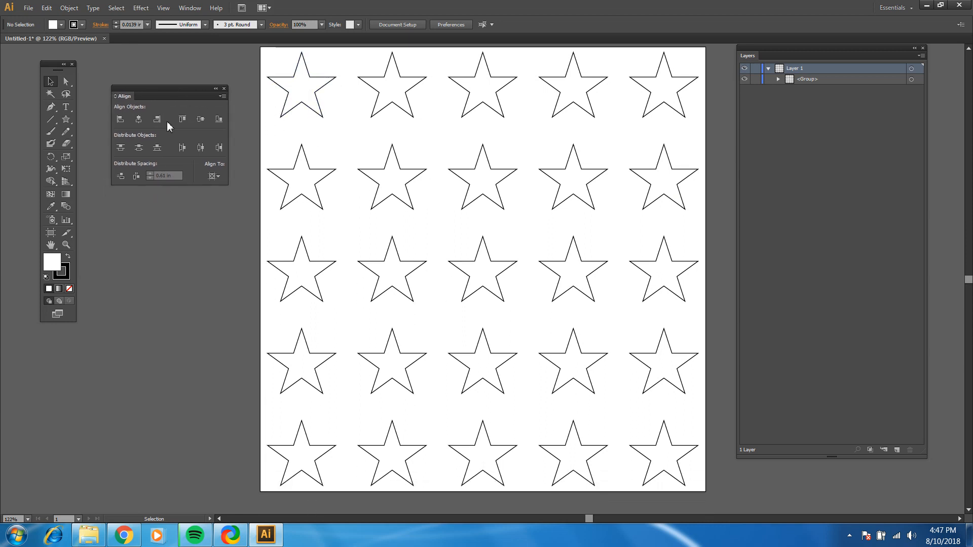
Draw a small star about 0.7 in wide in the gap between the first two columns and last two rows, and deselect it
left_click(69, 127)
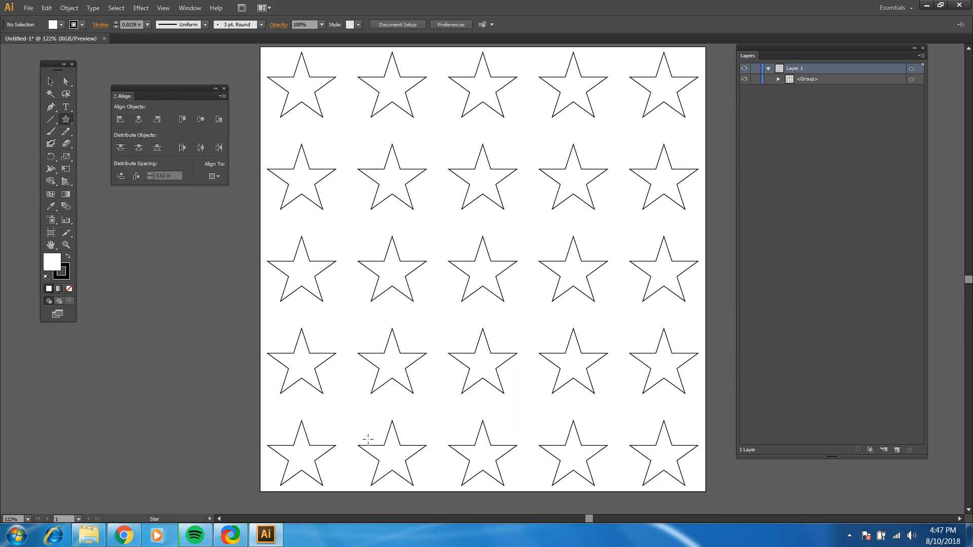
left_click_drag(348, 413, 358, 424)
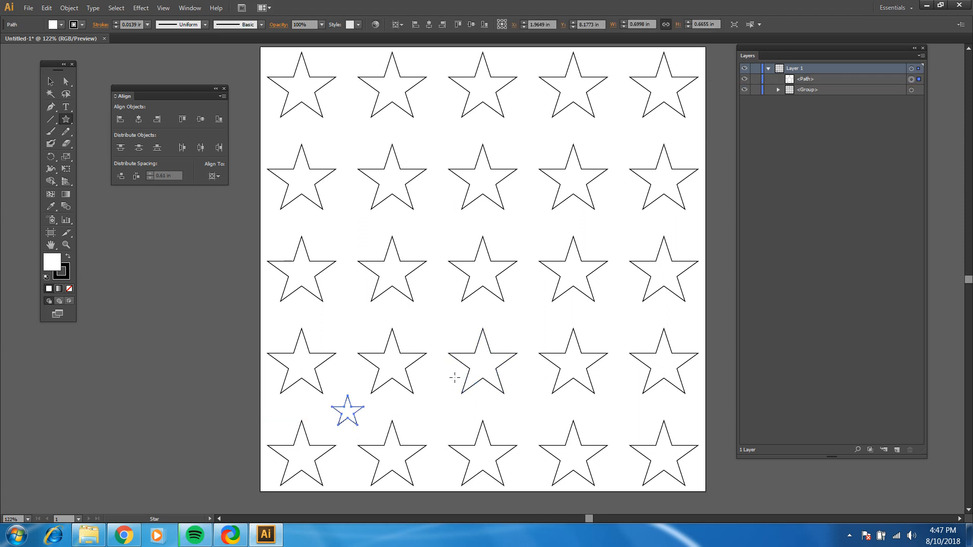
left_click(50, 82)
left_click(369, 382)
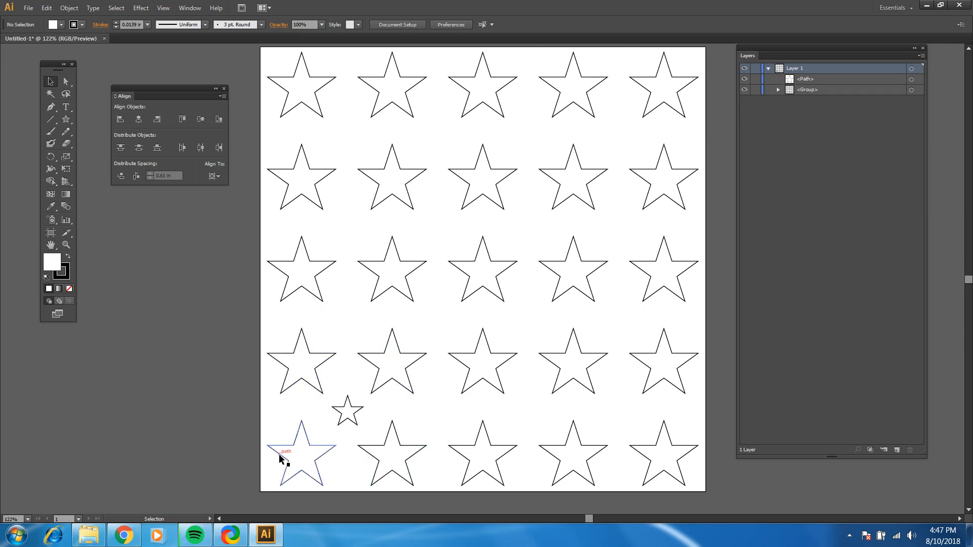
left_click(314, 357)
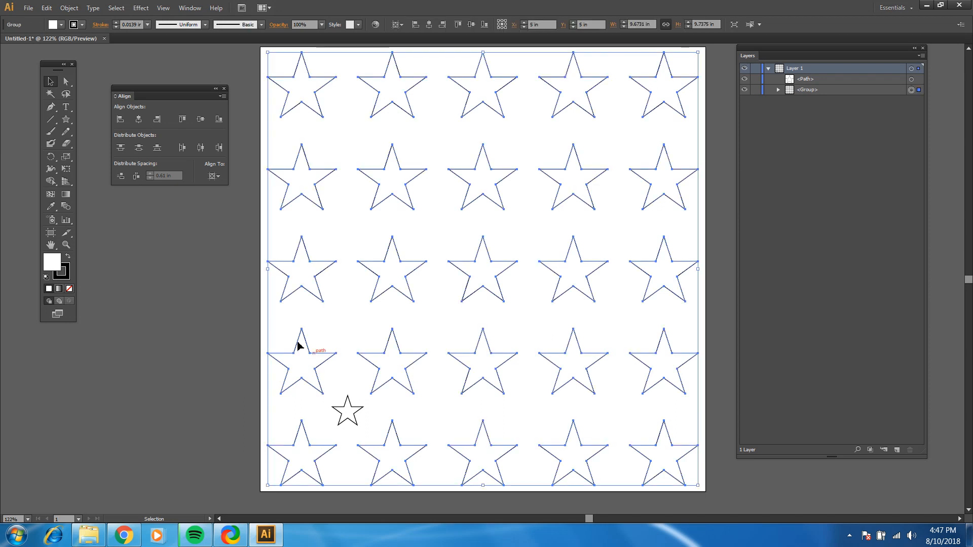
left_click(69, 8)
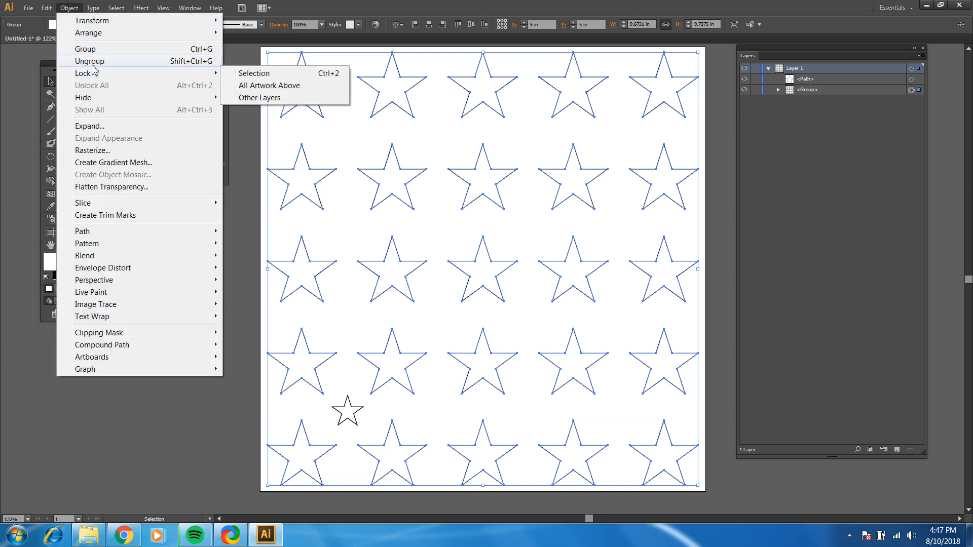
left_click(74, 8)
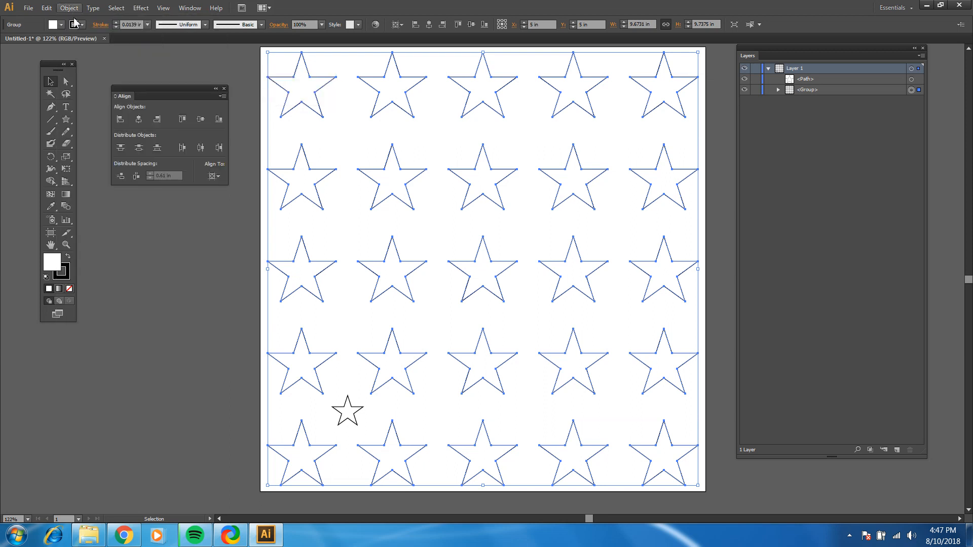
left_click(147, 319)
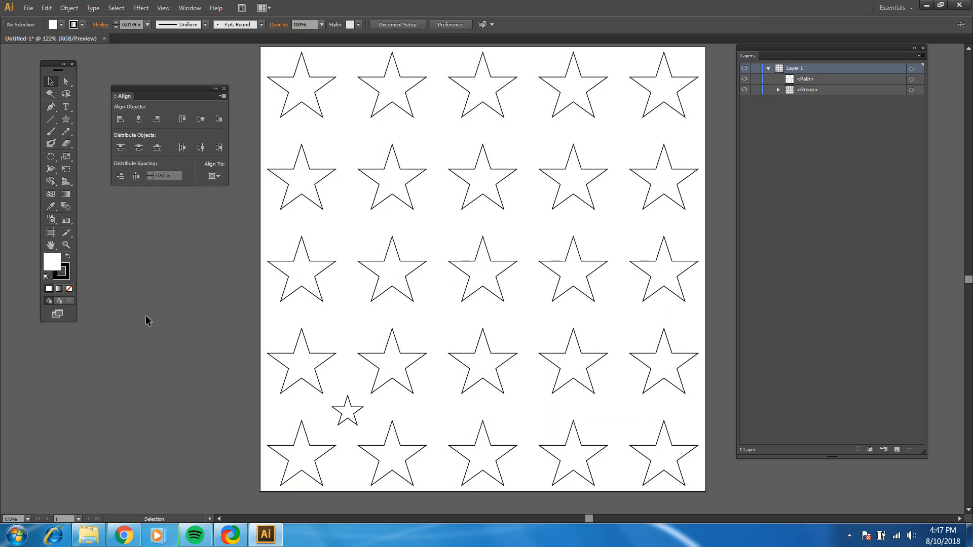
Ungroup the large star grid into its separate rows and deselect them
left_click(325, 263)
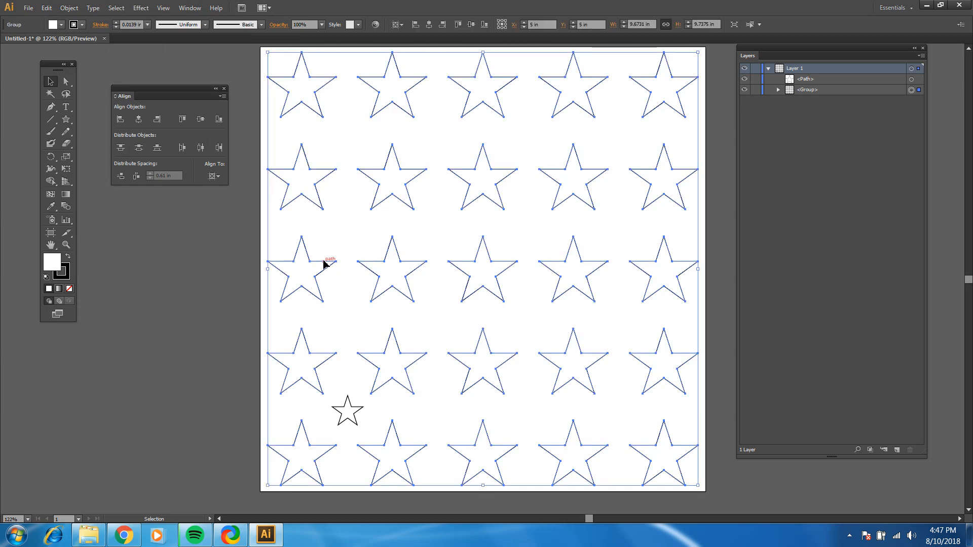
key("ctrl")
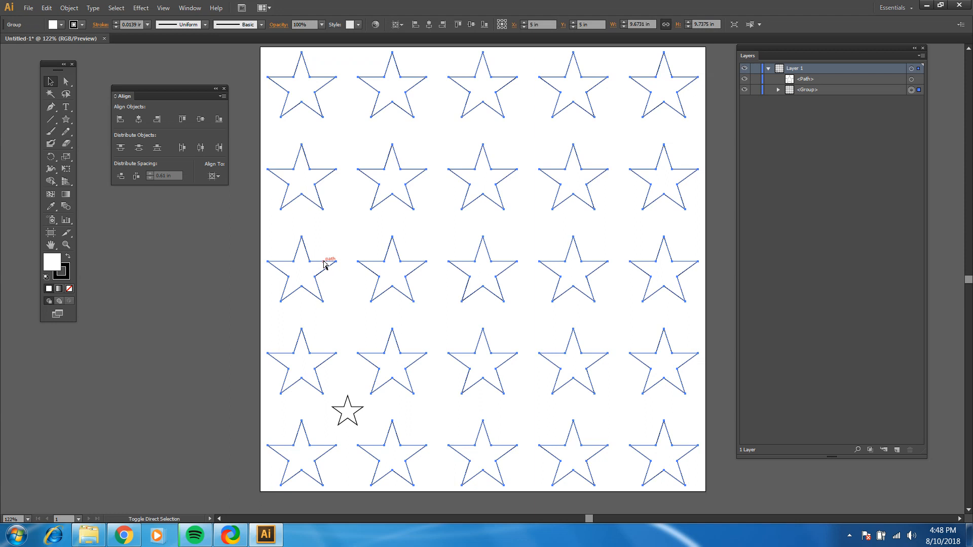
key("ctrl+shift+g")
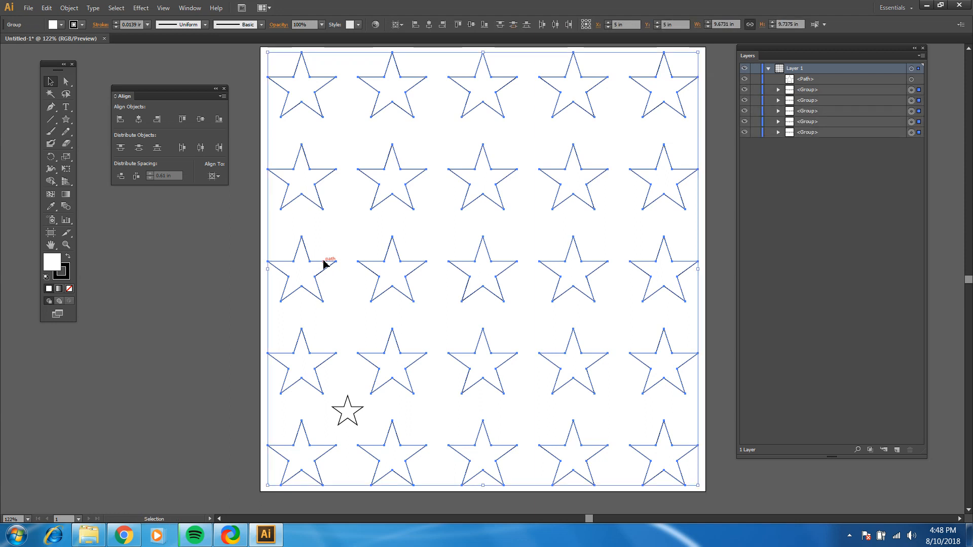
left_click(114, 330)
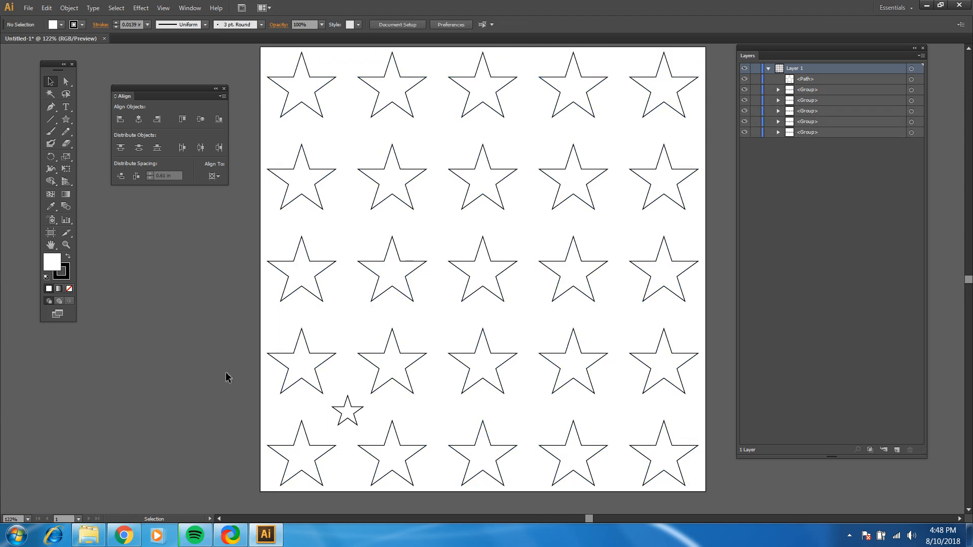
Ungroup the last two rows of large stars into individual stars and deselect them
left_click(326, 355)
key("ctrl")
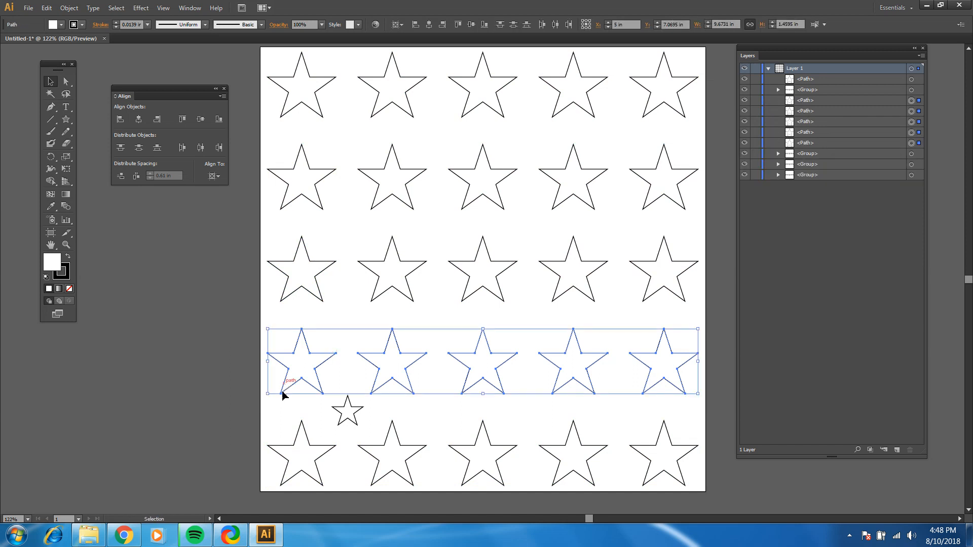
left_click(306, 432)
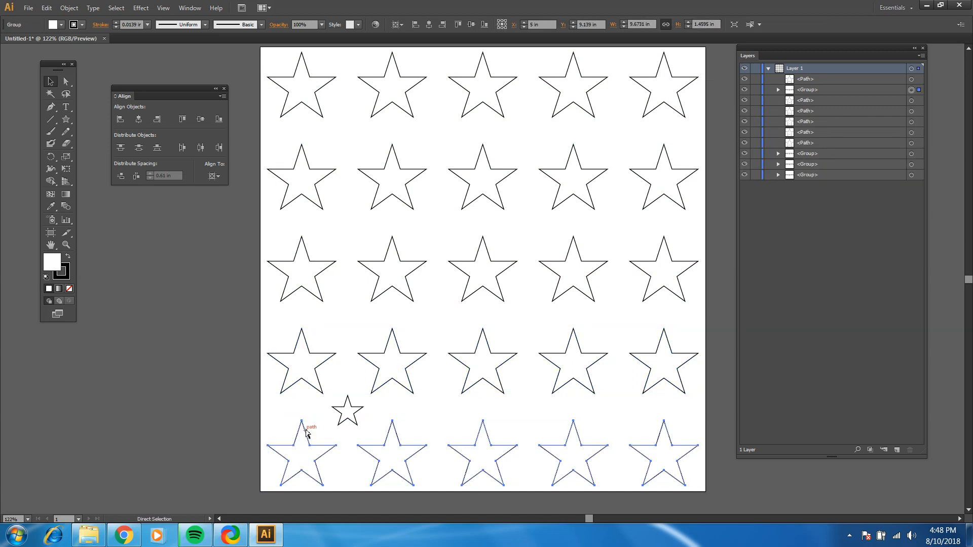
key("ctrl+shift+g")
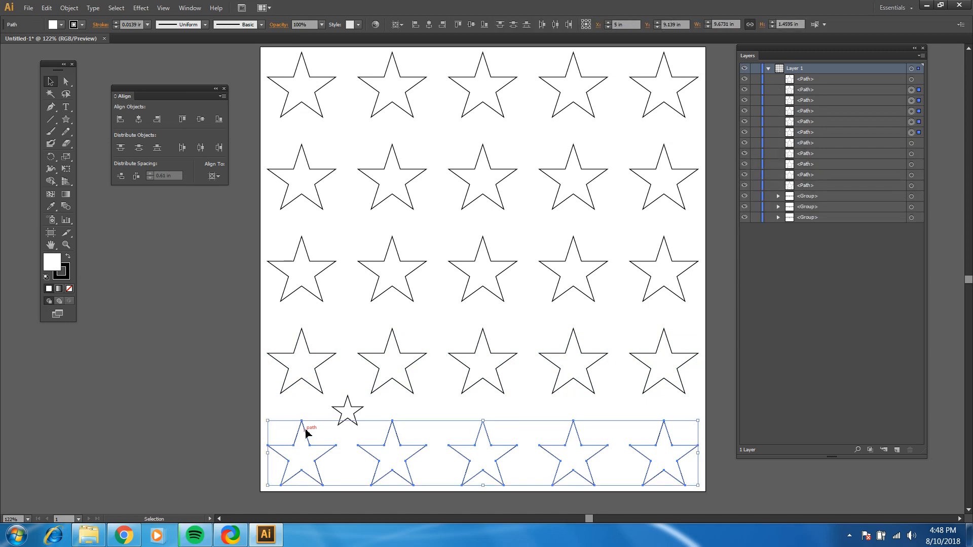
left_click(232, 386)
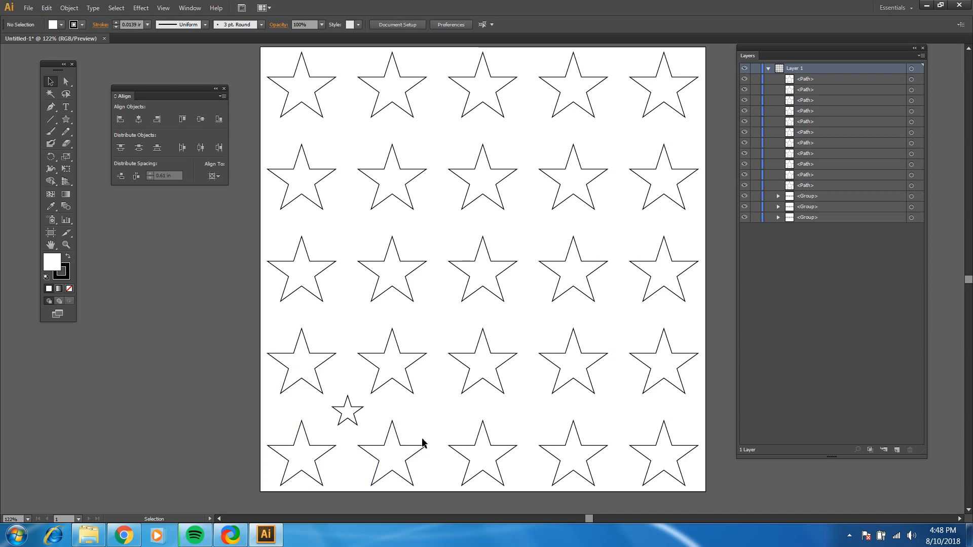
Group the four large stars surrounding the small star, from the first two columns of the last two rows
left_click(402, 389)
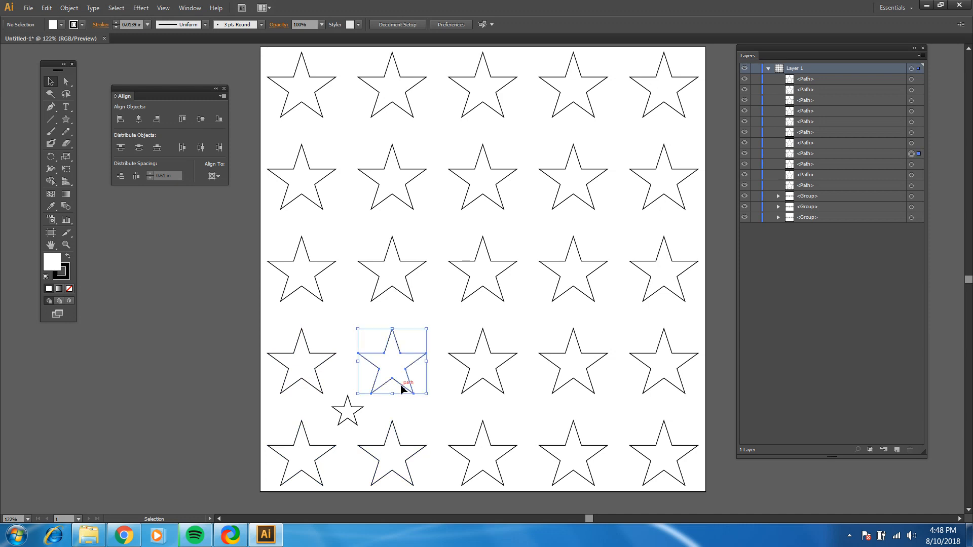
left_click(316, 385, "shift")
left_click(316, 446, "shift")
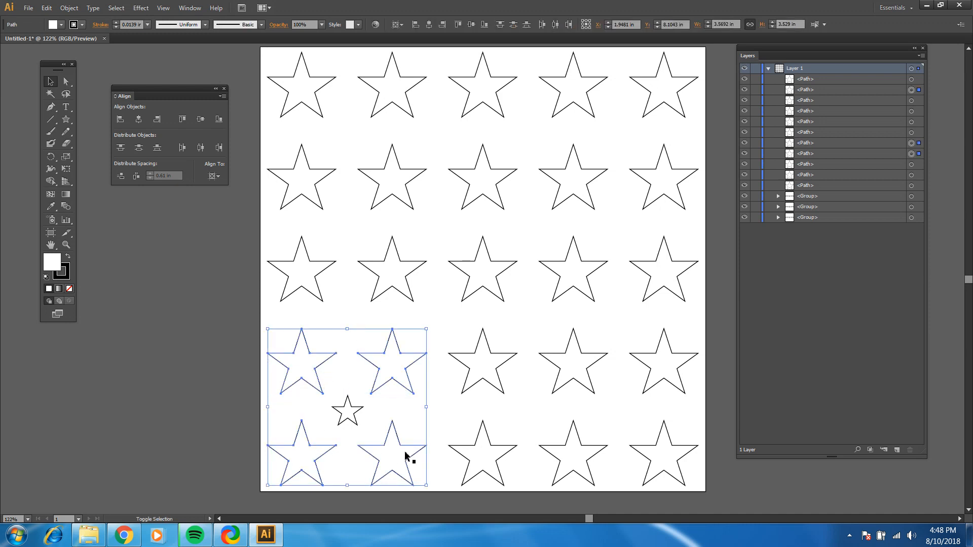
left_click(382, 445, "shift")
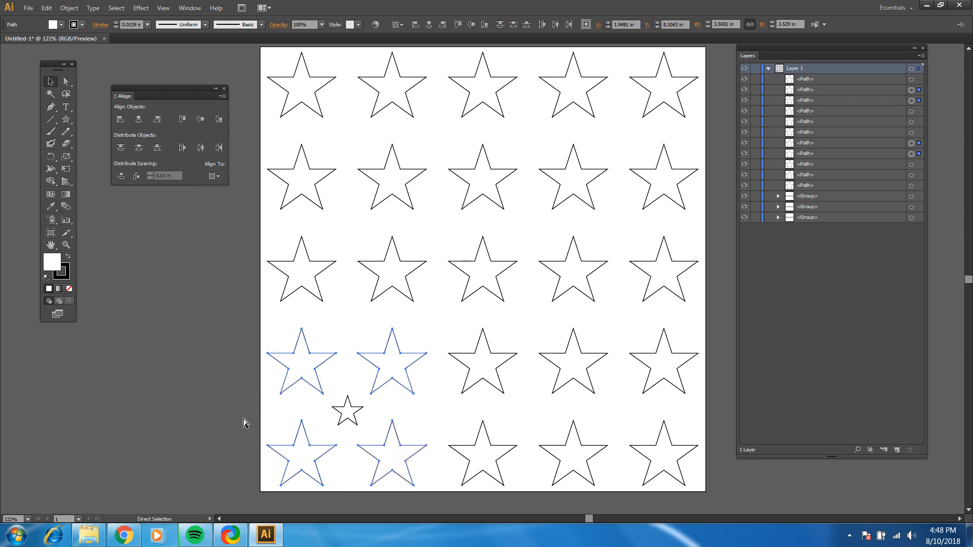
key("ctrl+g")
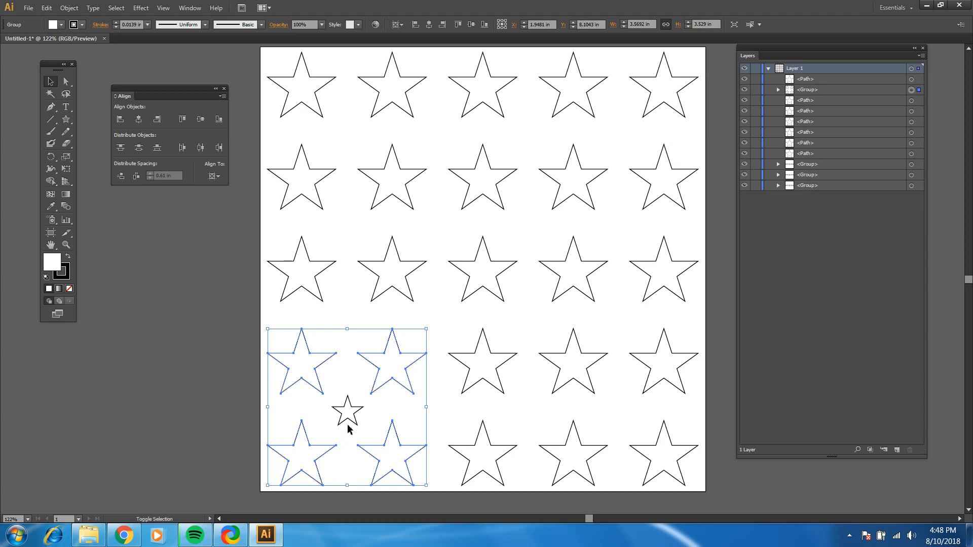
Center the small star horizontally and vertically on the four-star group, using that group as the key object, and deselect both
left_click(353, 426, "shift")
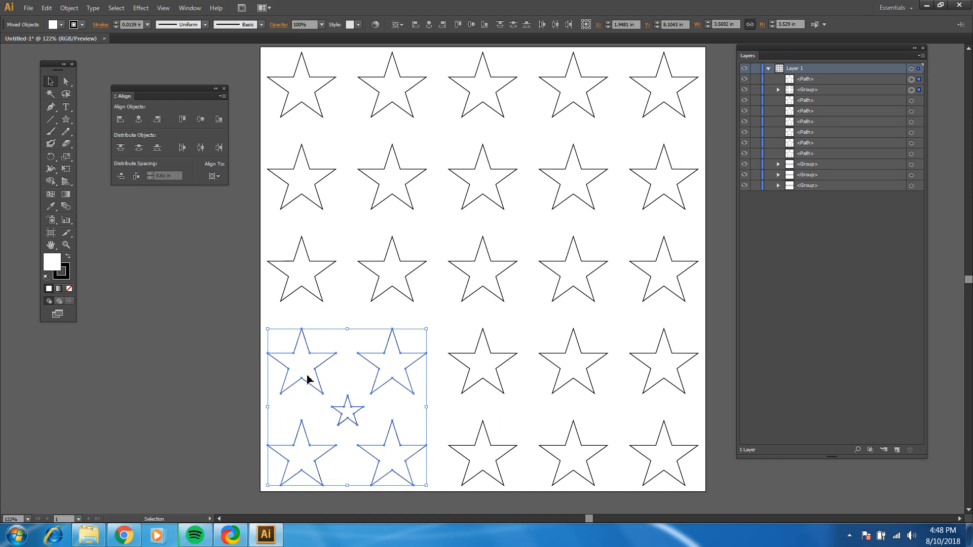
left_click(375, 366)
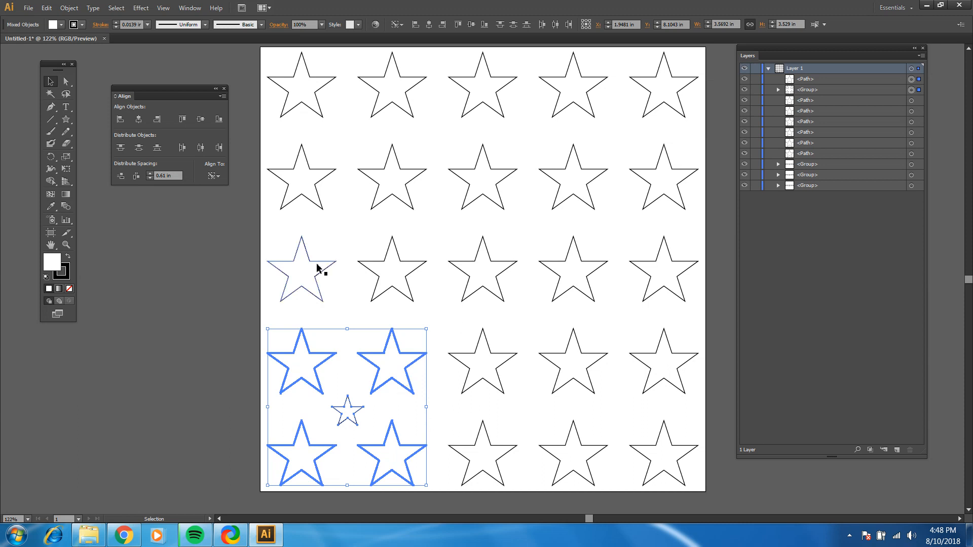
left_click(217, 176)
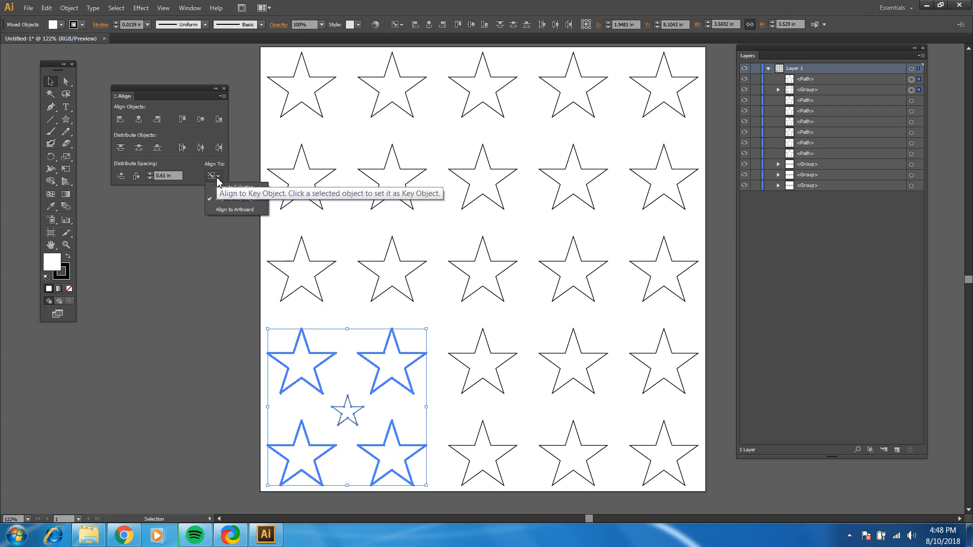
left_click(210, 175)
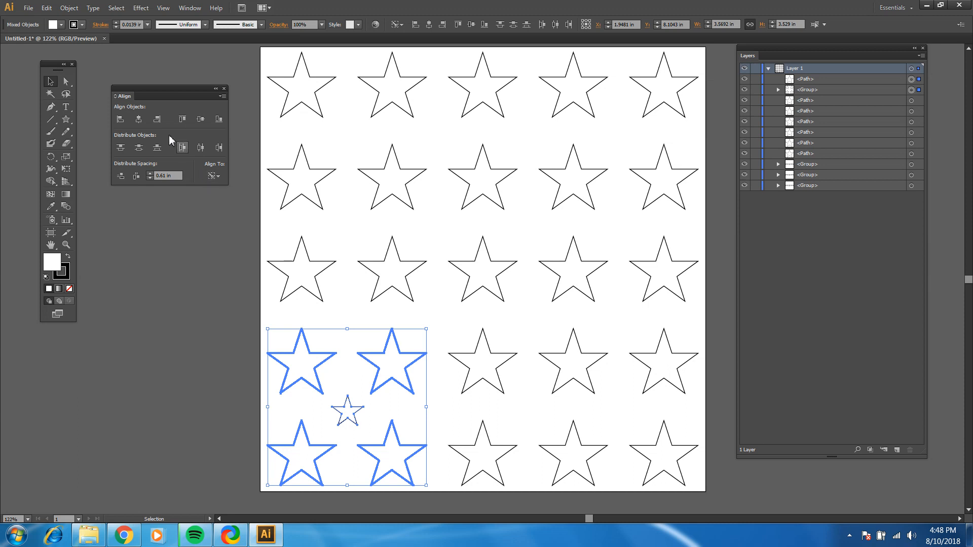
left_click(139, 121)
left_click(200, 121)
left_click(203, 441)
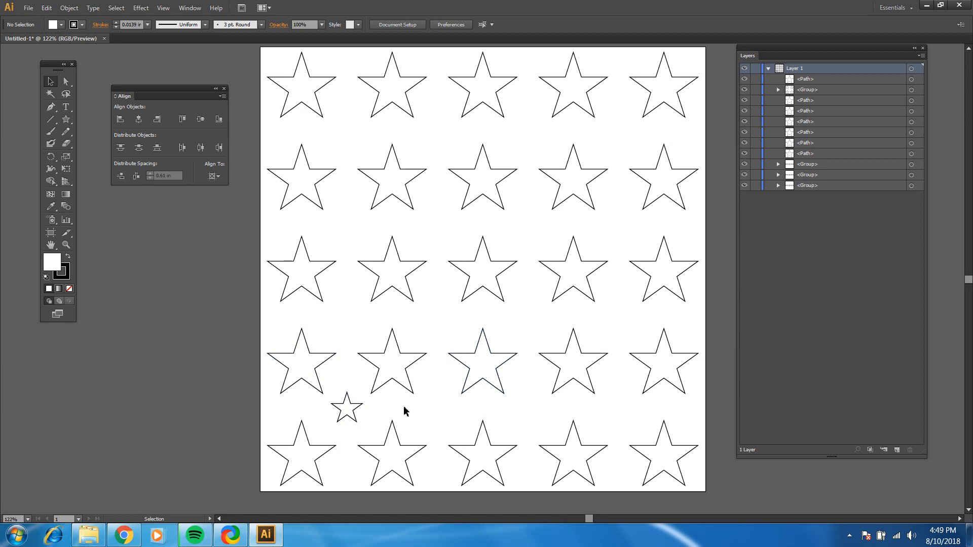
Copy the small star and paste three copies in front, exactly on top of the original
left_click(358, 413)
key("a")
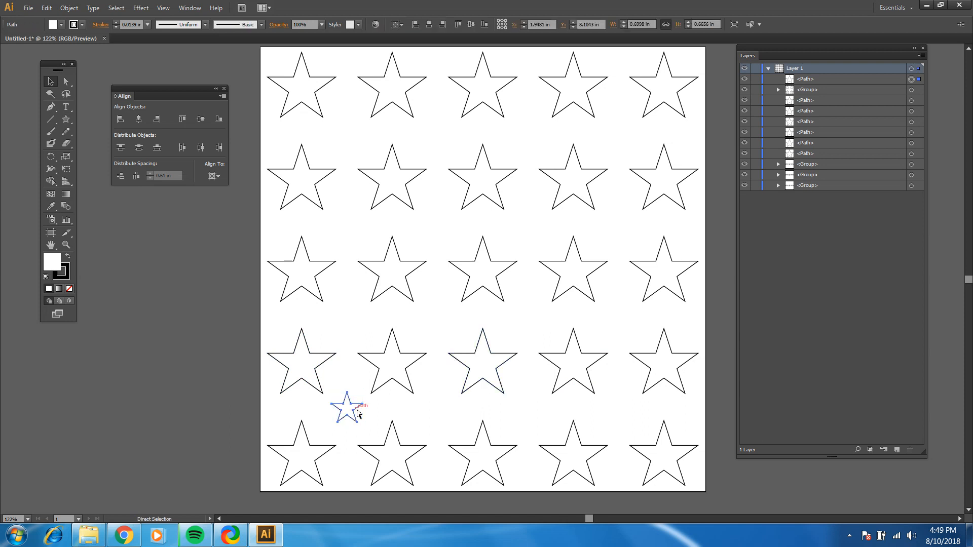
key("v")
key("ctrl+c")
key("ctrl+f")
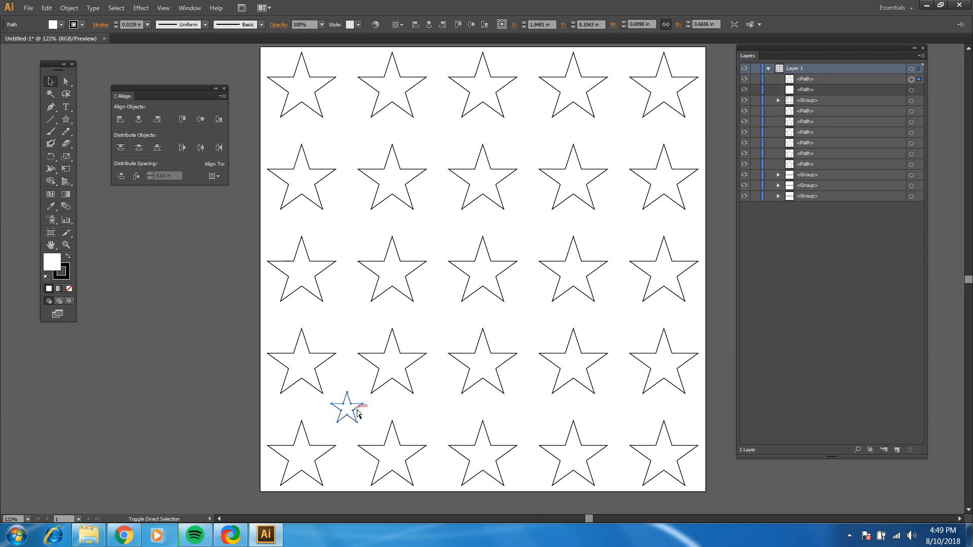
key("ctrl")
key("ctrl+f")
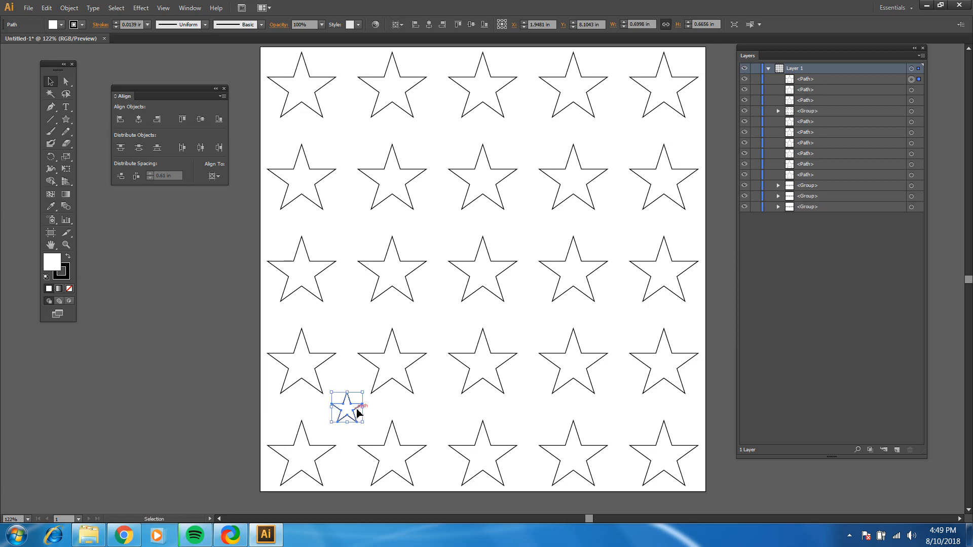
key("ctrl+f")
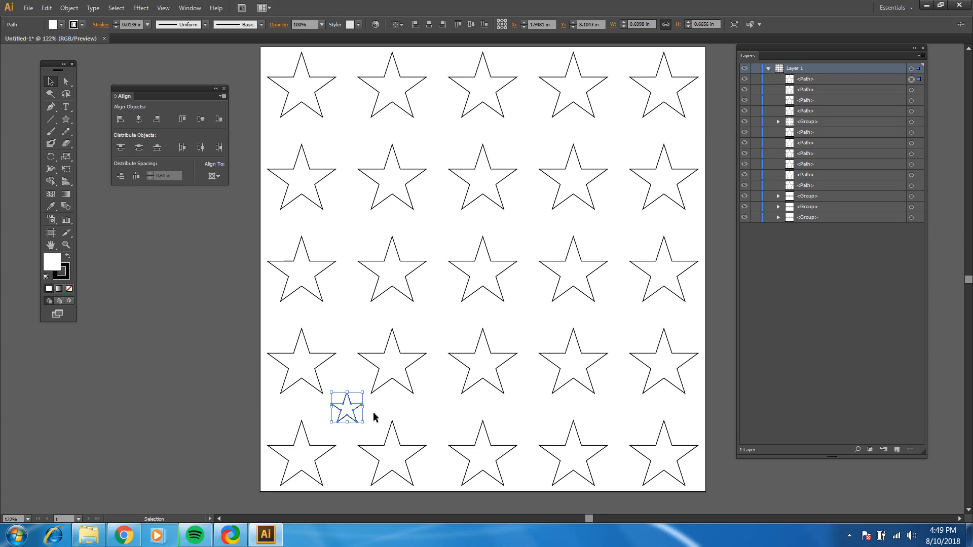
Select all four stacked small stars, align to a key object, and distribute them horizontally with 0.75 in spacing
left_click_drag(375, 402, 321, 420)
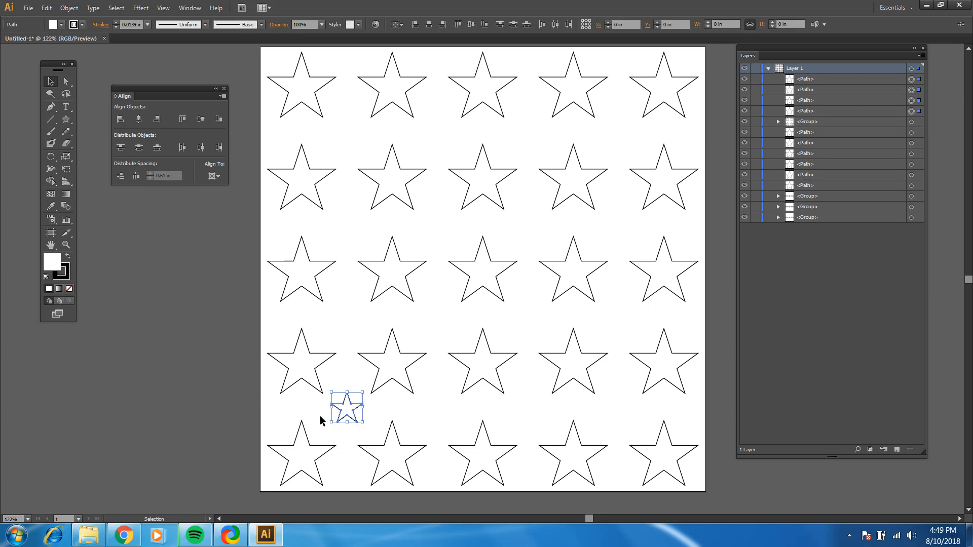
left_click(214, 177)
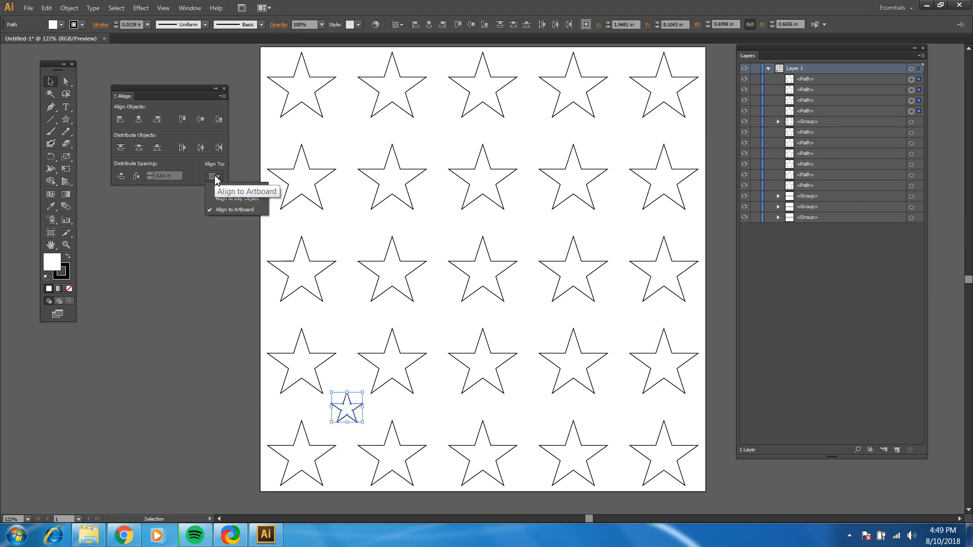
left_click(230, 201)
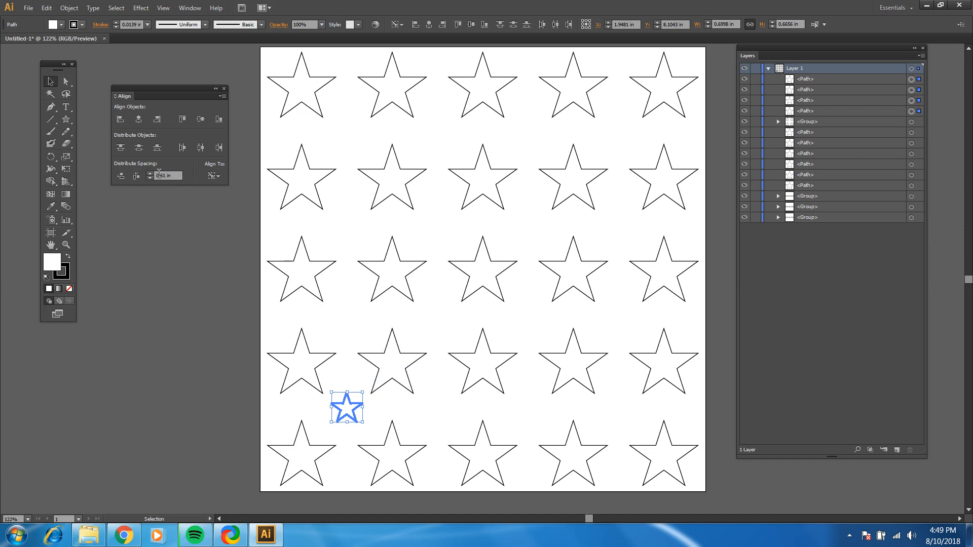
left_click_drag(160, 176, 165, 180)
left_click(136, 178)
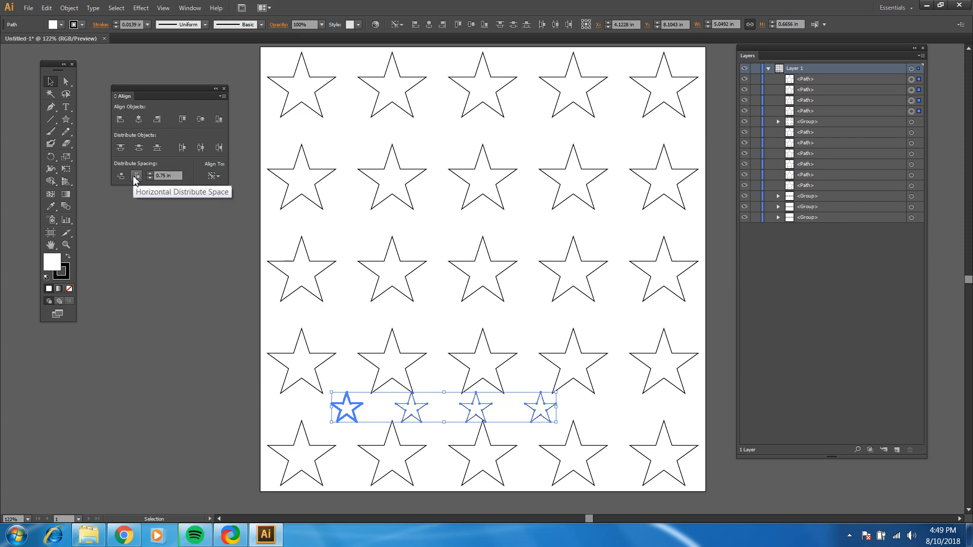
Try a 1.25 in horizontal spacing between the four small stars, and widen it to 1.4 in
double_click(160, 176)
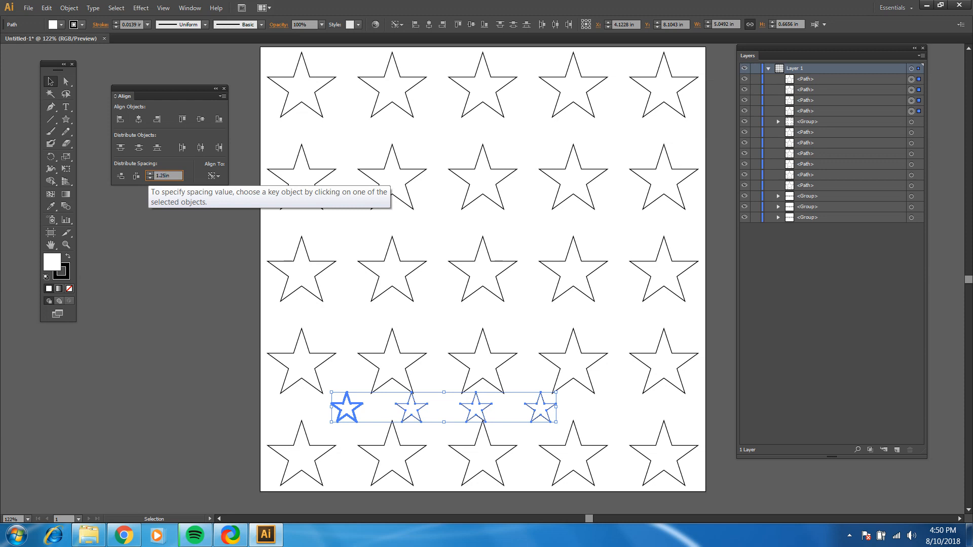
left_click(136, 176)
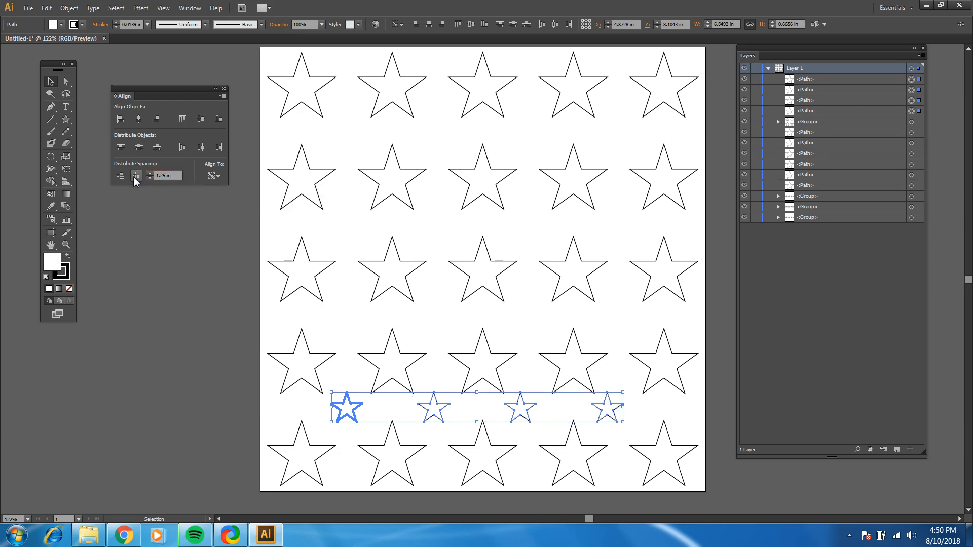
left_click(160, 176)
type("4")
left_click(137, 176)
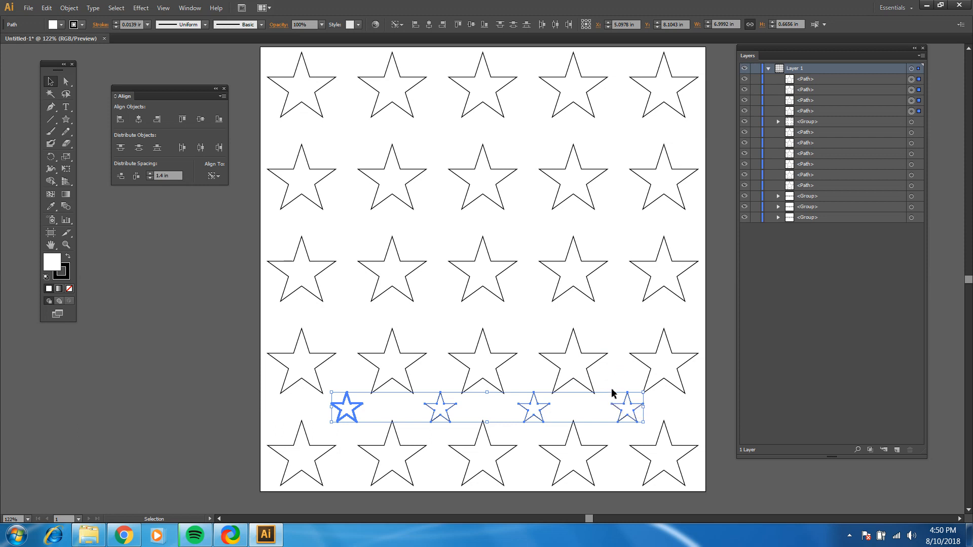
Try horizontal spacings of 1.38 in, 1.32 in and 1.33 in between the four small stars, and deselect them
double_click(163, 176)
type("38")
left_click(123, 177)
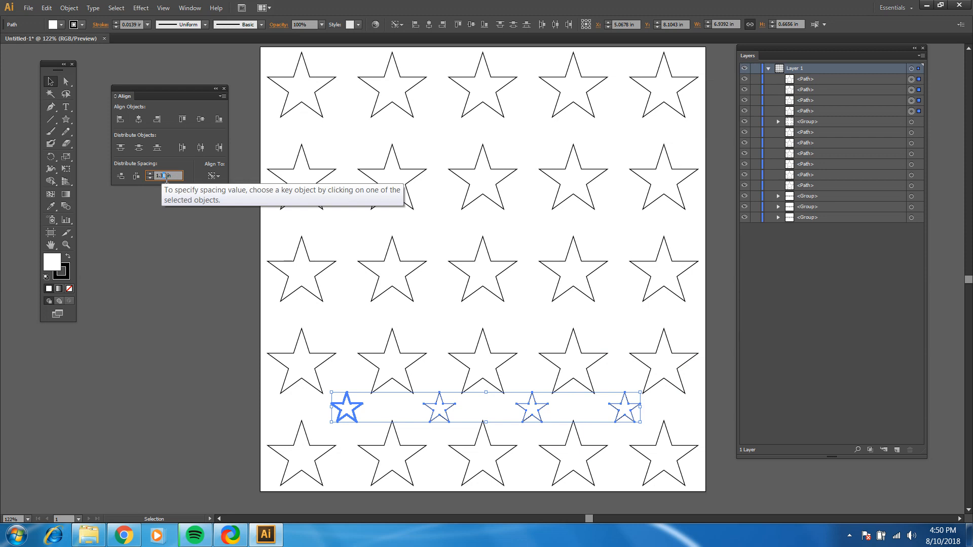
left_click(137, 177)
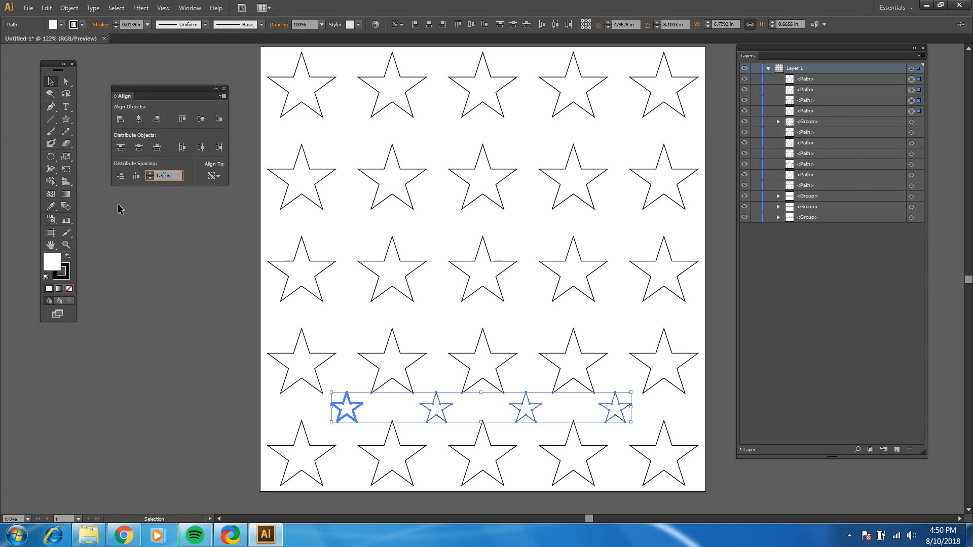
left_click(135, 177)
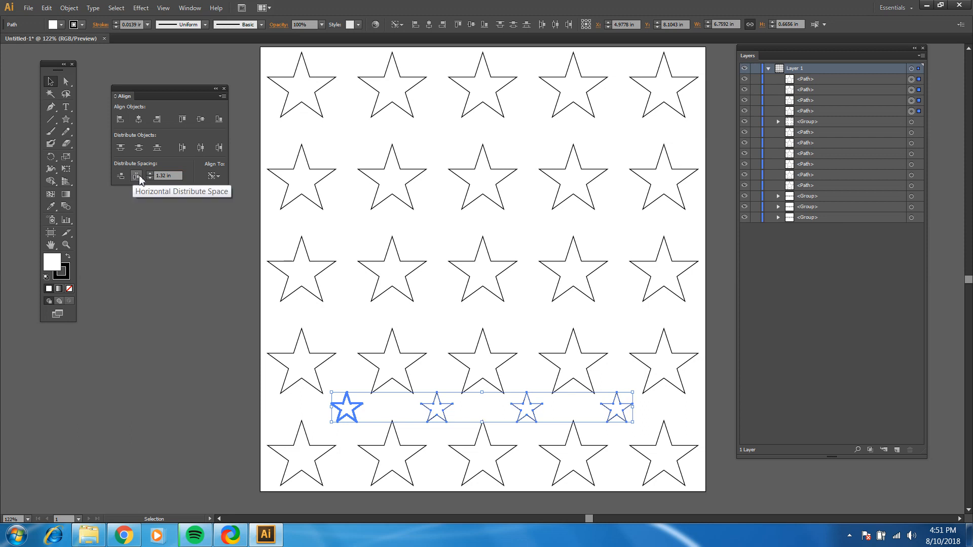
left_click(166, 176)
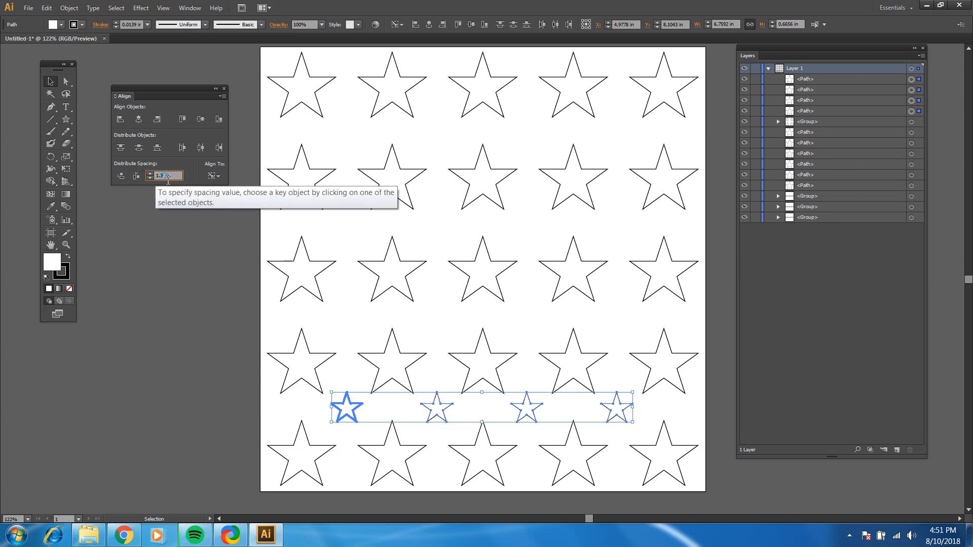
left_click(135, 176)
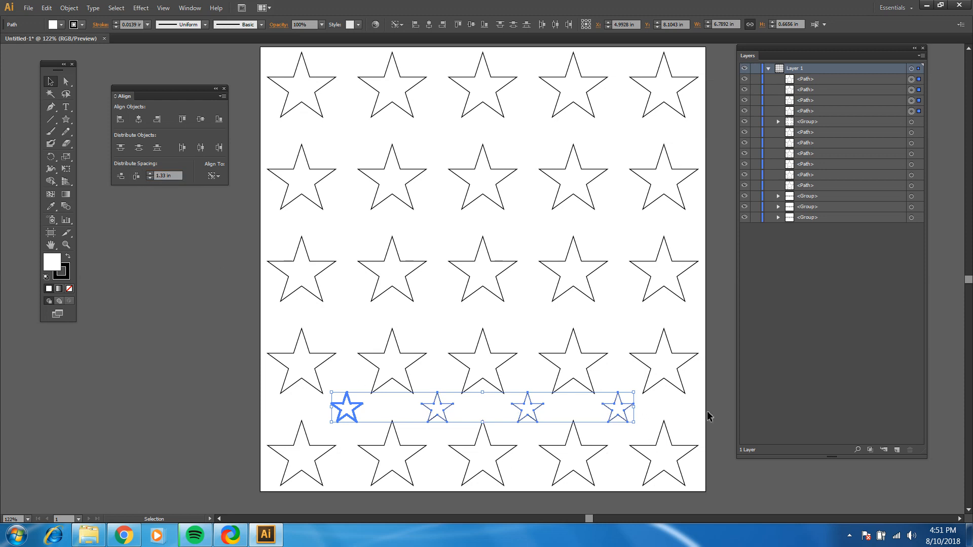
left_click(641, 411)
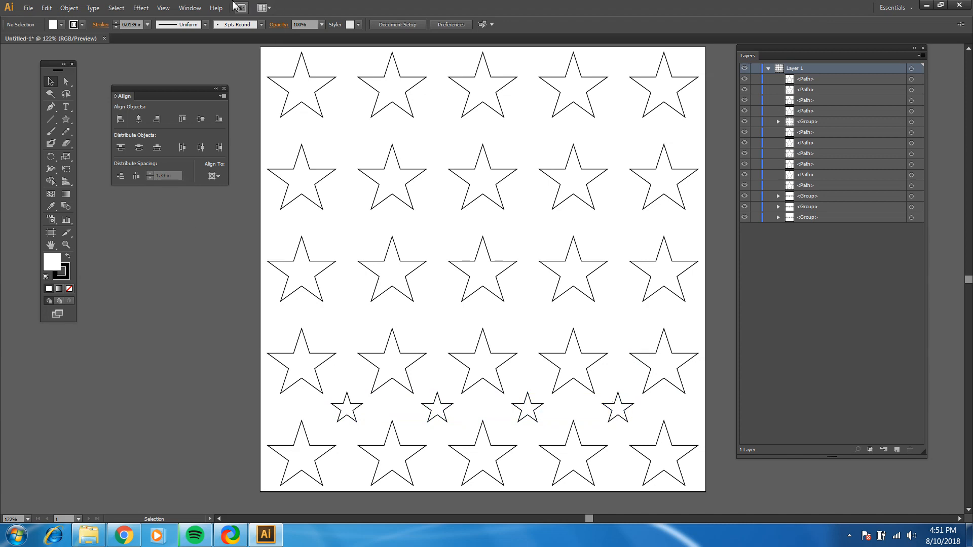
Show the rulers around the document window
left_click(193, 10)
left_click(194, 10)
left_click(164, 8)
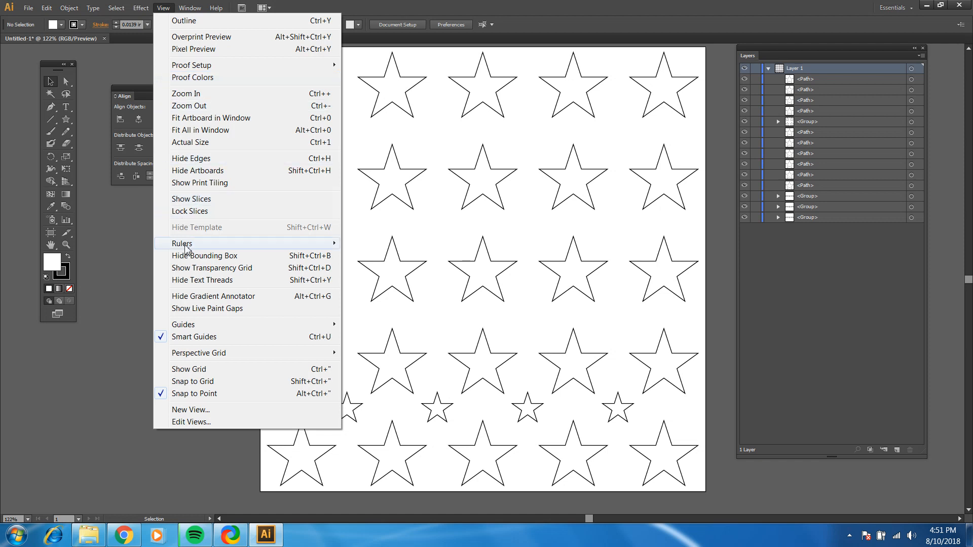
mouse_move(189, 244)
left_click(355, 246)
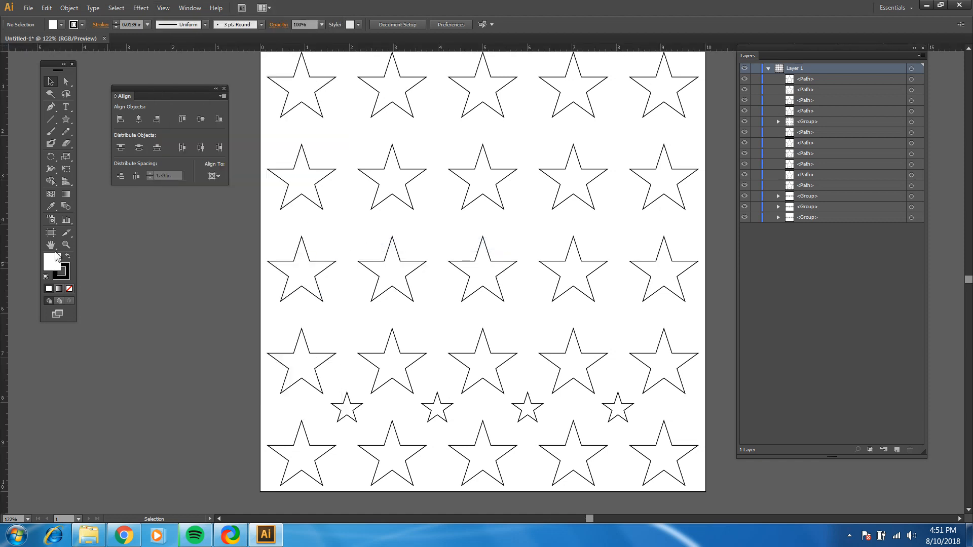
Check the first and last small stars against the large stars with a vertical guide, and park it off the artboard
left_click_drag(4, 257, 334, 275)
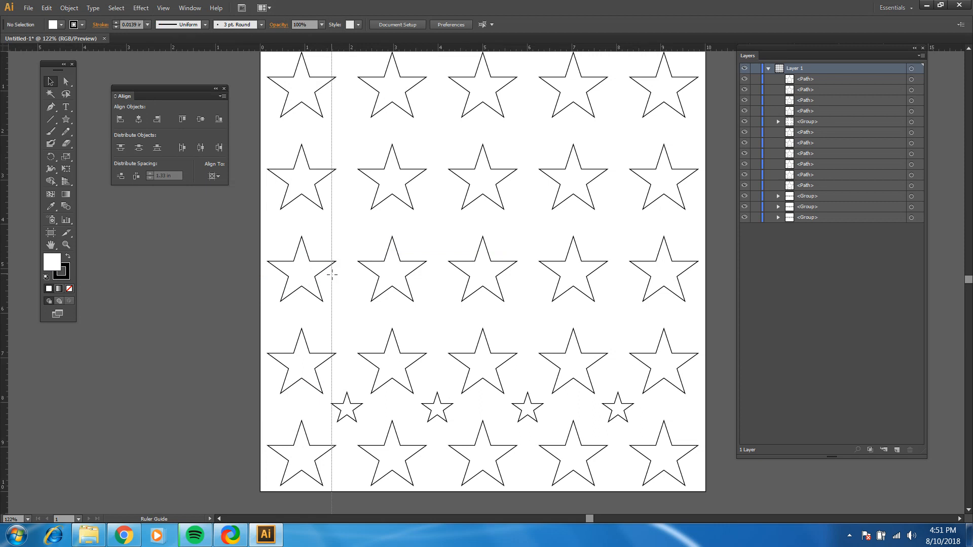
left_click_drag(332, 274, 329, 354)
left_click_drag(333, 354, 602, 369)
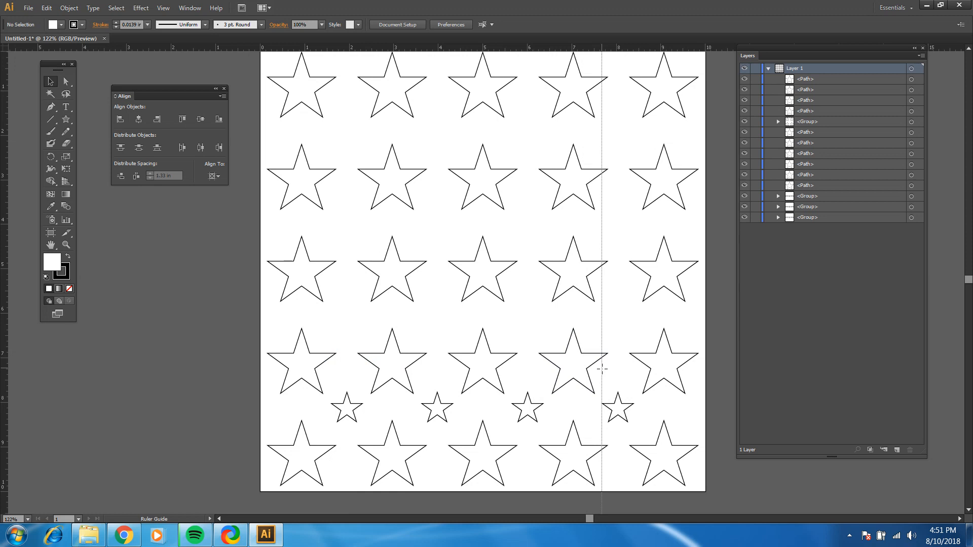
left_click_drag(602, 369, 599, 369)
key("ctrl+z")
left_click_drag(429, 354, 60, 383)
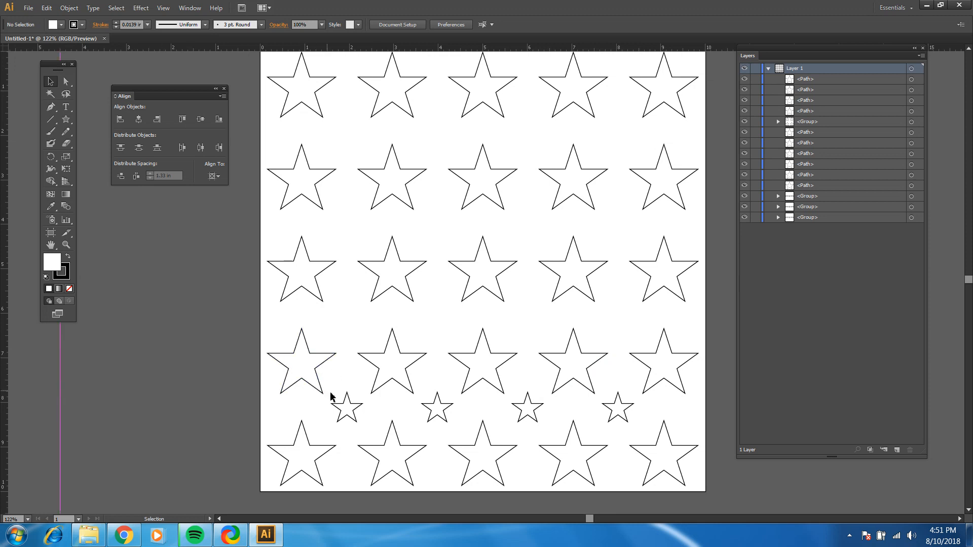
Distribute the four small stars horizontally from a key object with 1.34 in spacing, and deselect them
left_click_drag(638, 409, 294, 421)
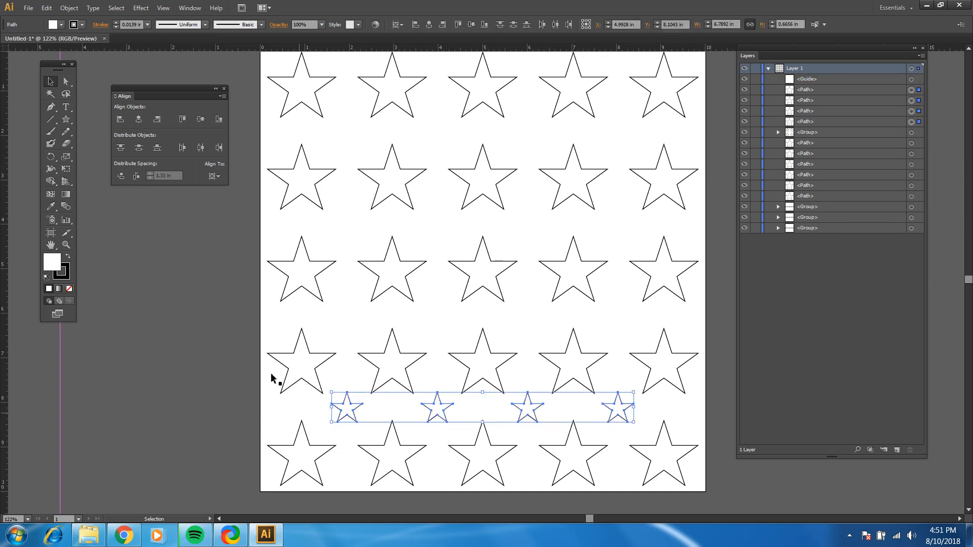
left_click(213, 177)
left_click(236, 198)
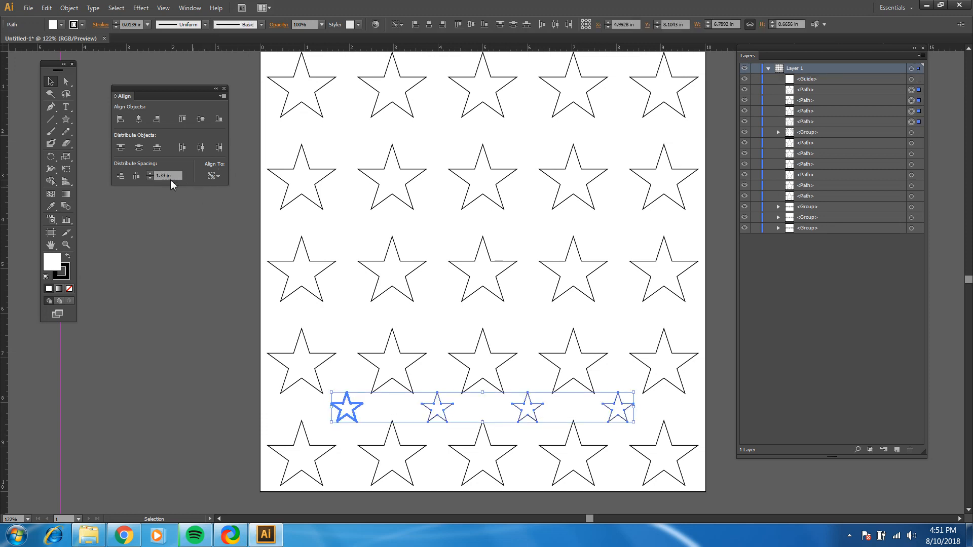
left_click(165, 176)
left_click(136, 176)
left_click(67, 362)
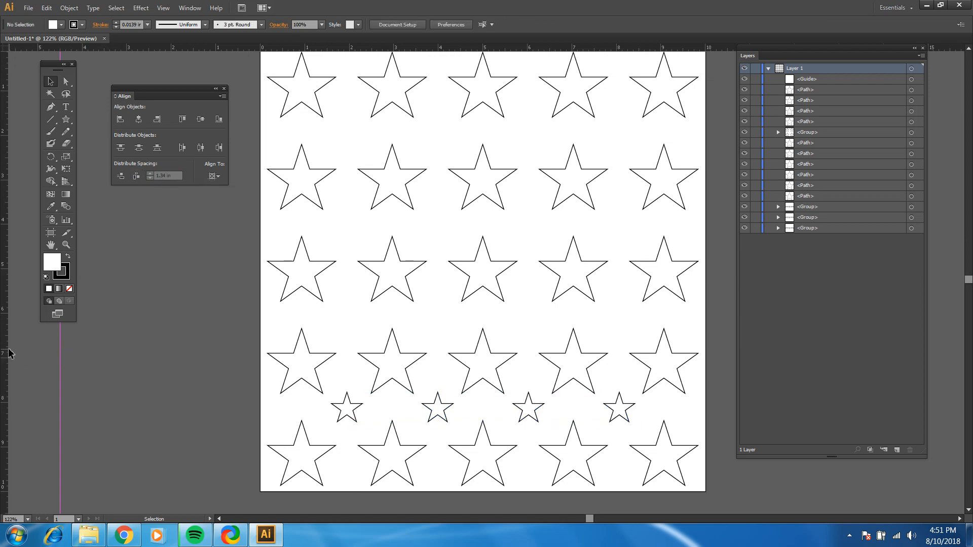
Recheck the outer small stars' alignment with a second vertical guide, and park it over the first guide off the artboard
left_click_drag(6, 354, 604, 375)
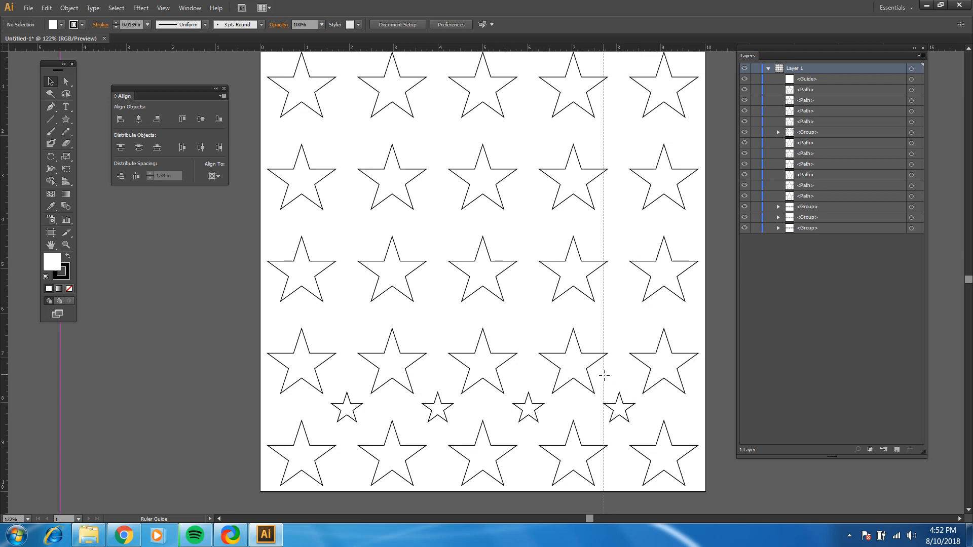
left_click_drag(605, 376, 331, 382)
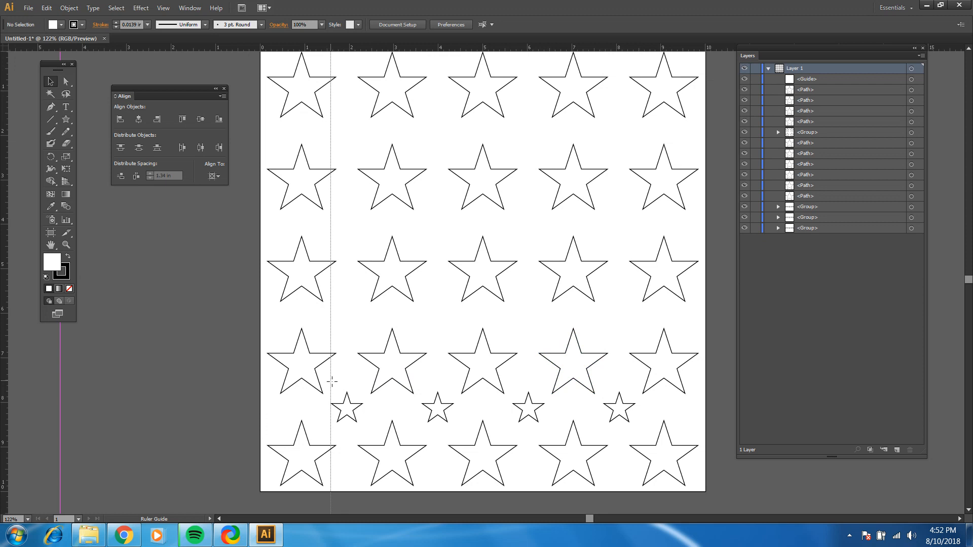
left_click_drag(332, 382, 221, 381)
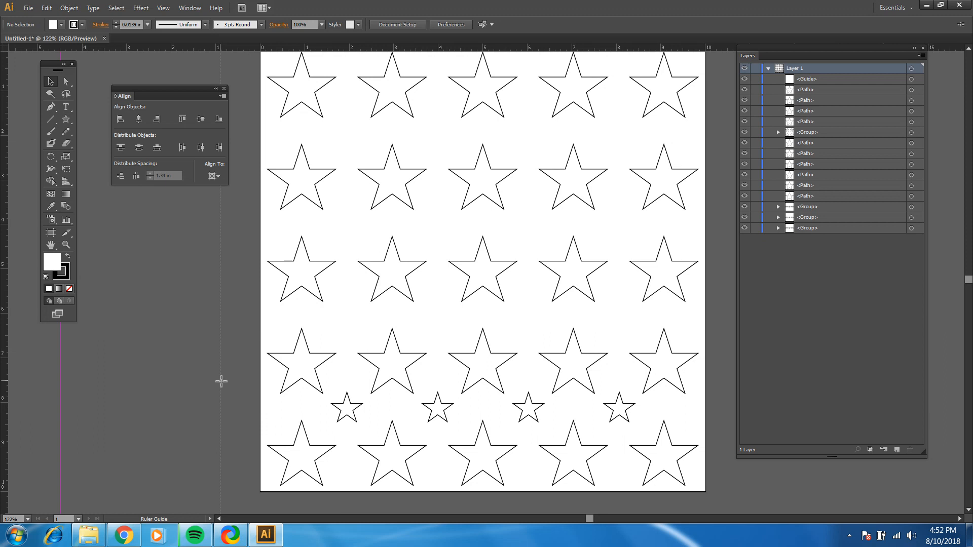
left_click_drag(221, 381, 59, 395)
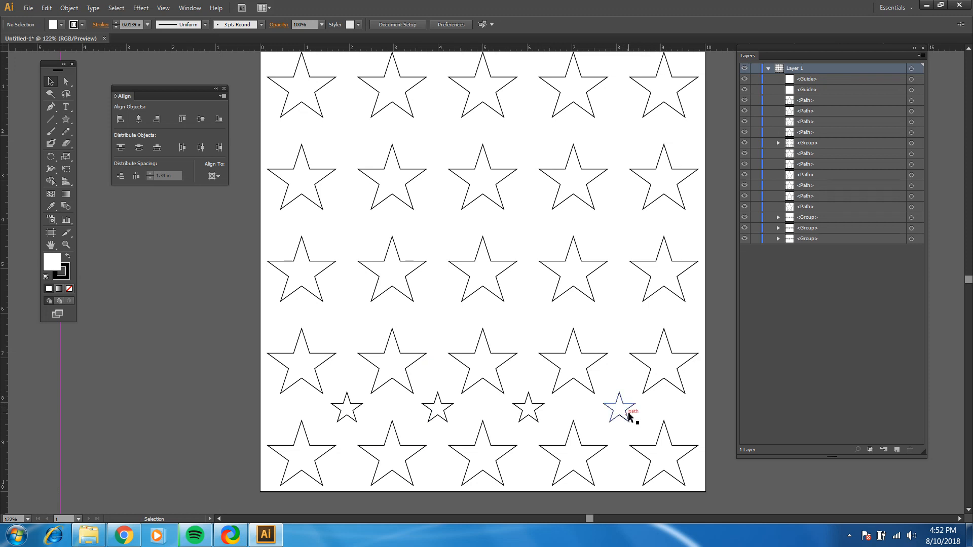
Select the row of four small stars and group them
left_click_drag(642, 408, 321, 409)
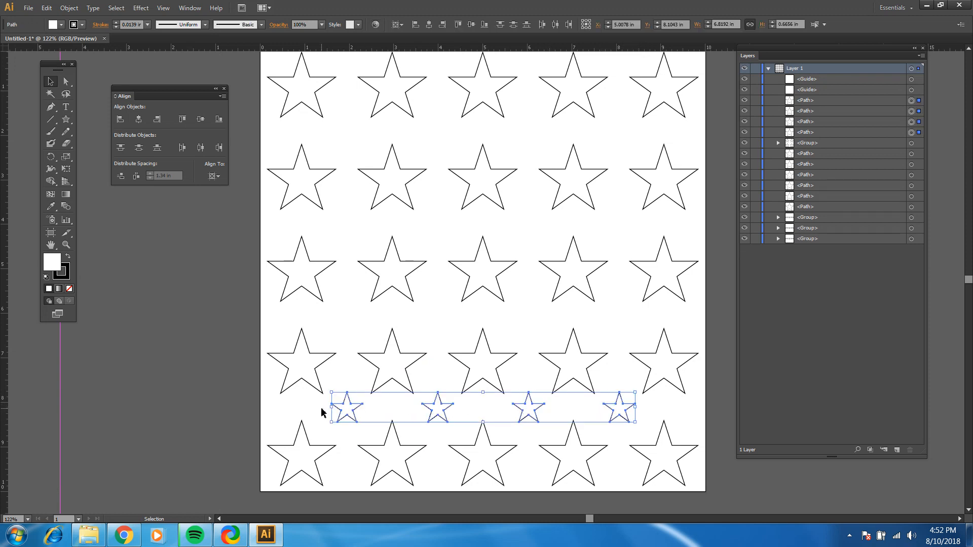
key("a")
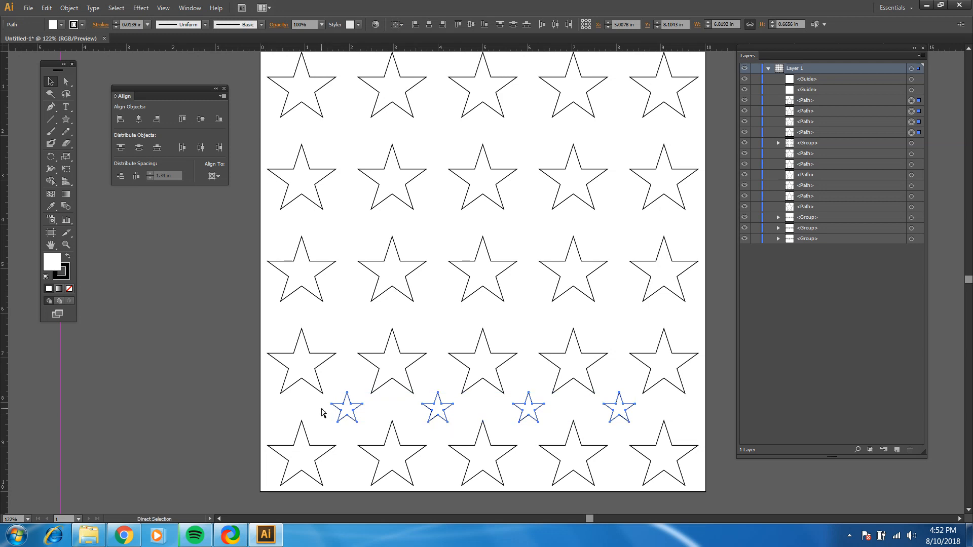
key("ctrl+g")
key("v")
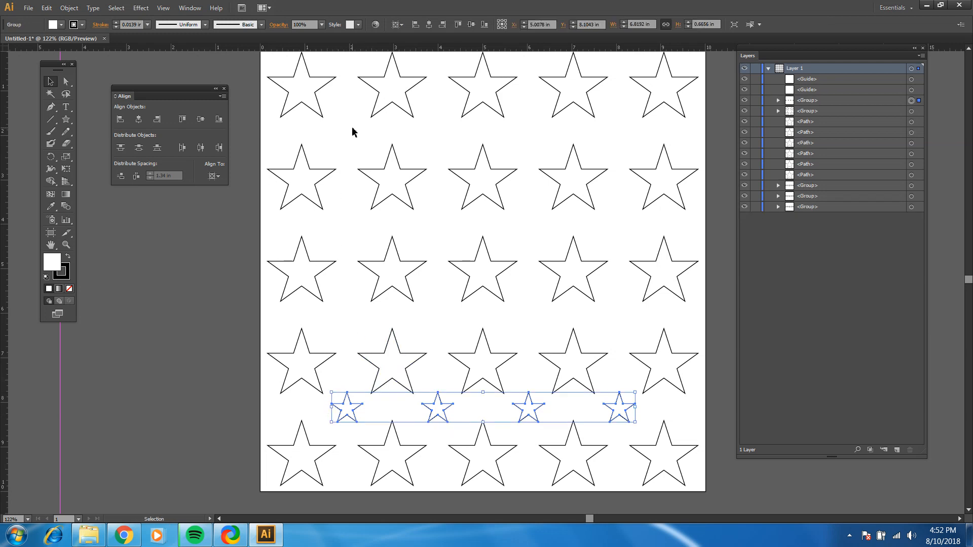
Copy the small-star group and paste three copies in front, exactly on top of the original
key("ctrl")
key("ctrl")
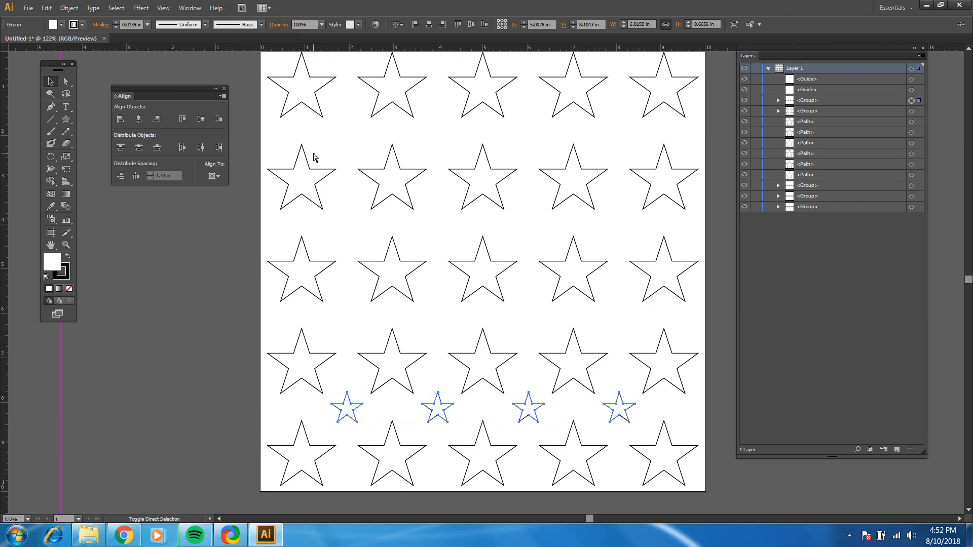
key("ctrl+f")
key("ctrl+f")
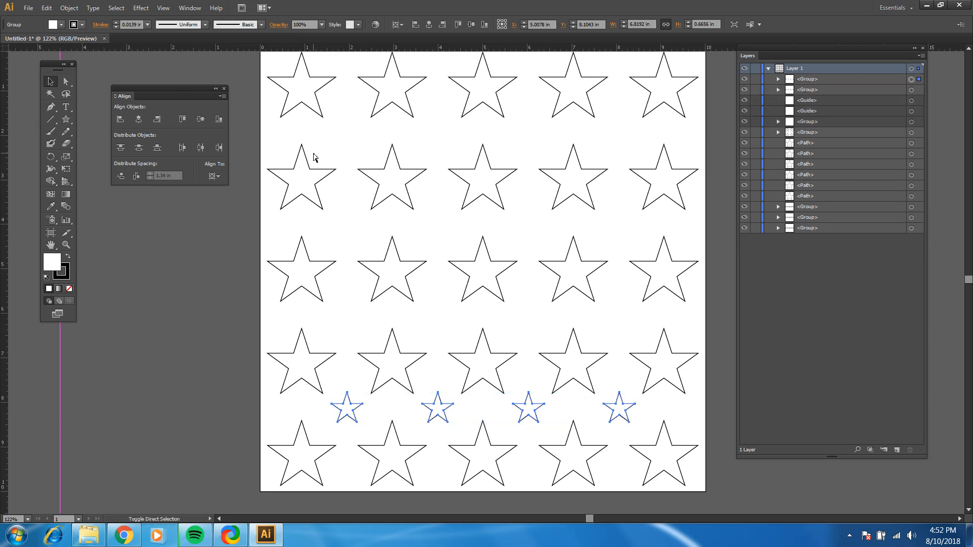
key("ctrl+f")
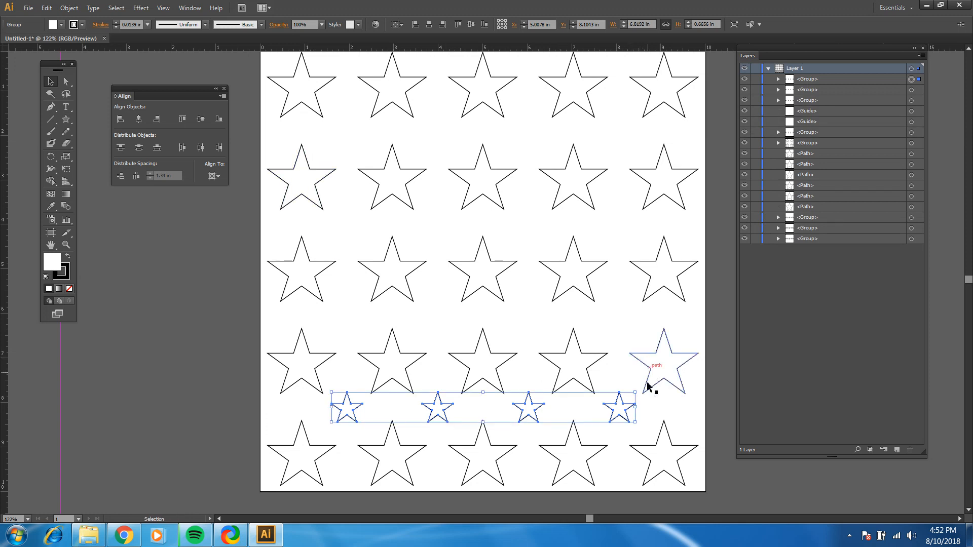
Select all four stacked small-star groups, align to a key object, and distribute them vertically with 1.34 in spacing
left_click_drag(654, 408, 314, 414)
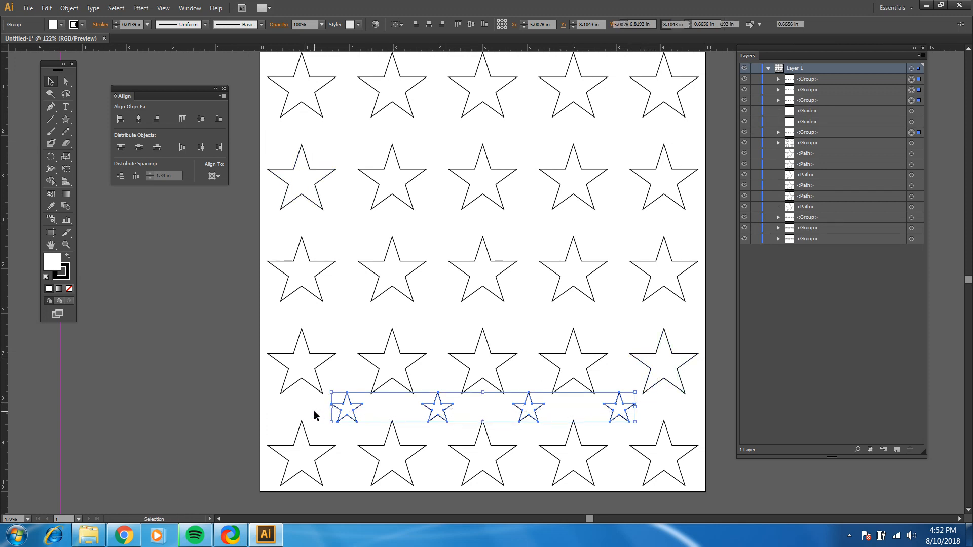
left_click(214, 176)
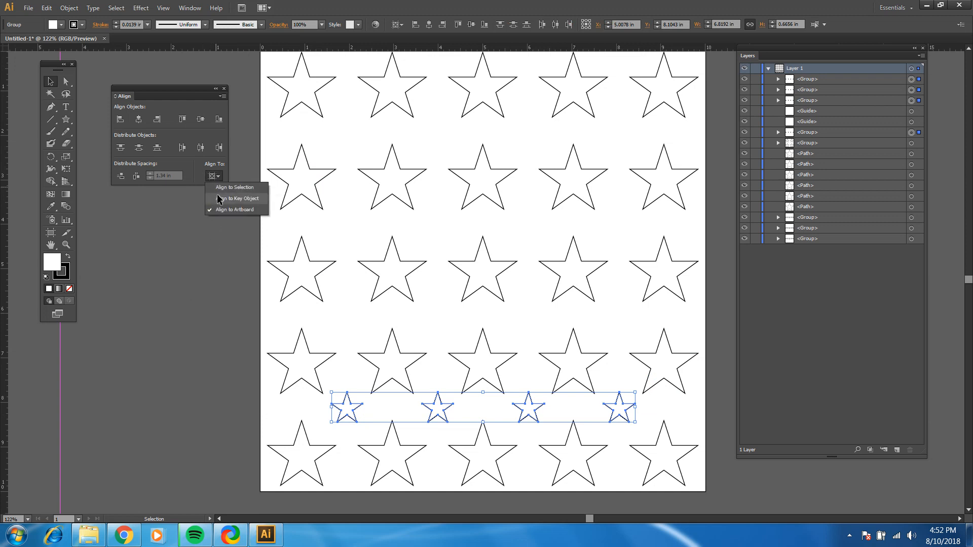
left_click(218, 199)
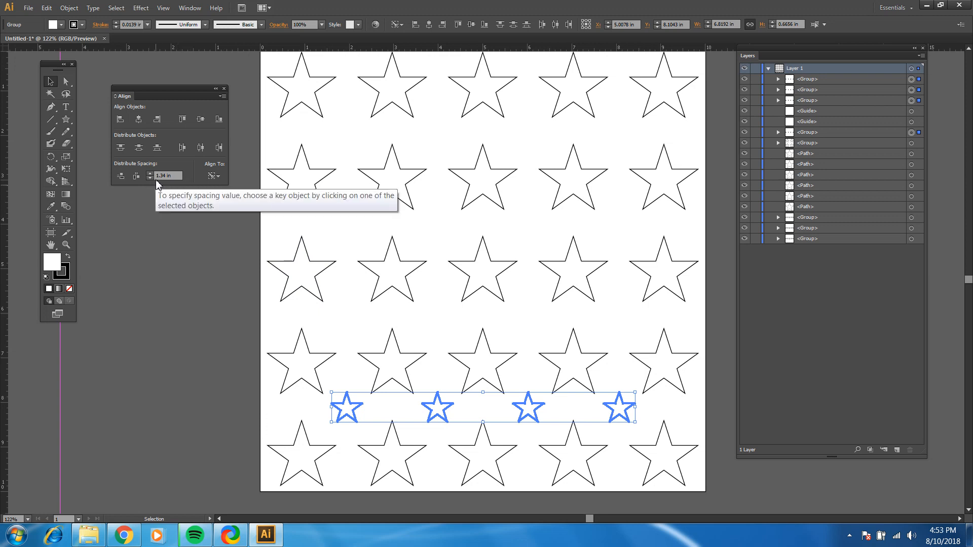
left_click(120, 178)
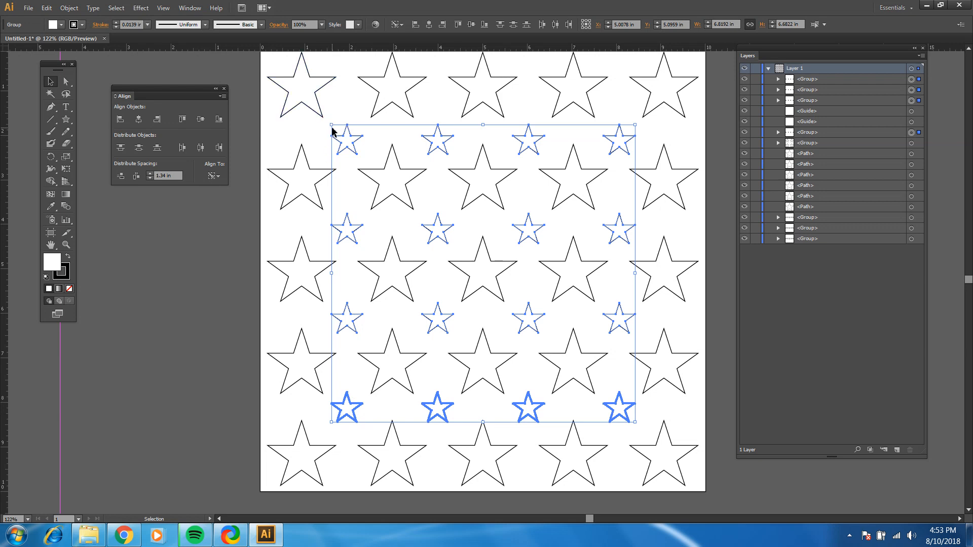
Try a 1.37 in vertical spacing between the small-star rows, widen it to 1.39 in, and deselect them
left_click(163, 176)
left_click(121, 176)
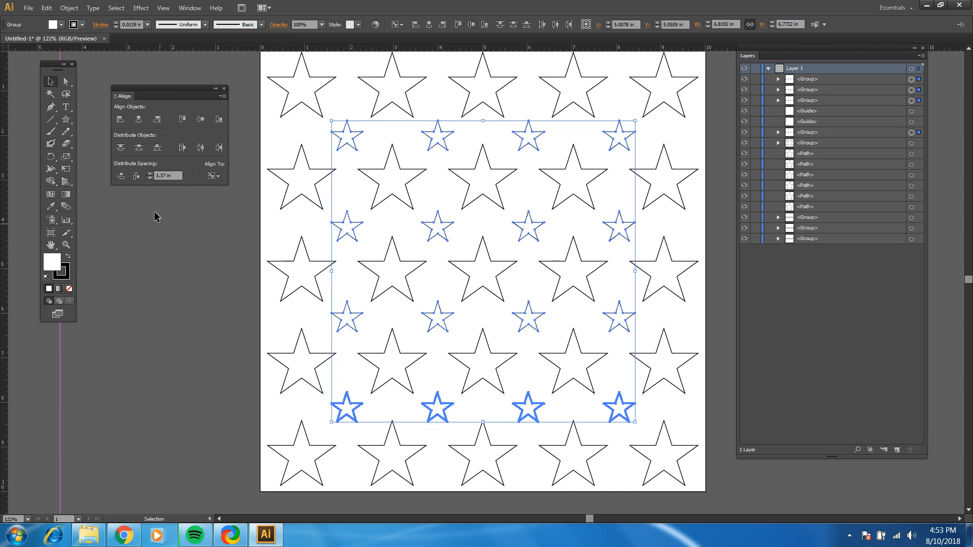
left_click(163, 175)
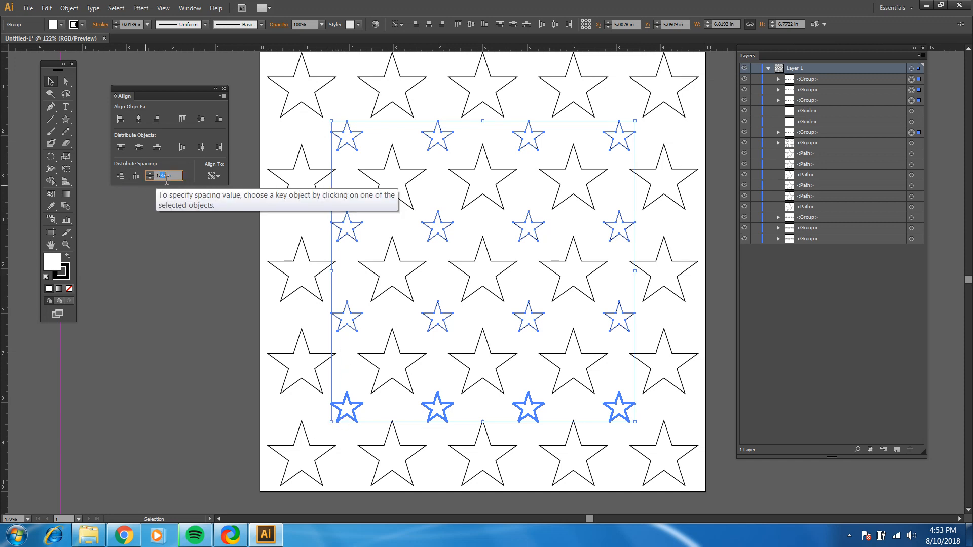
left_click_drag(169, 182, 163, 181)
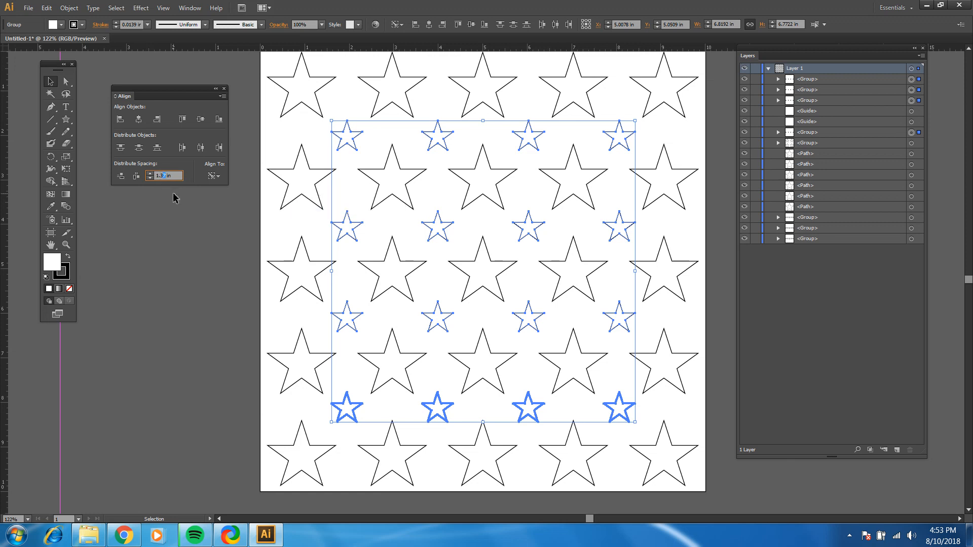
type("9")
left_click(121, 178)
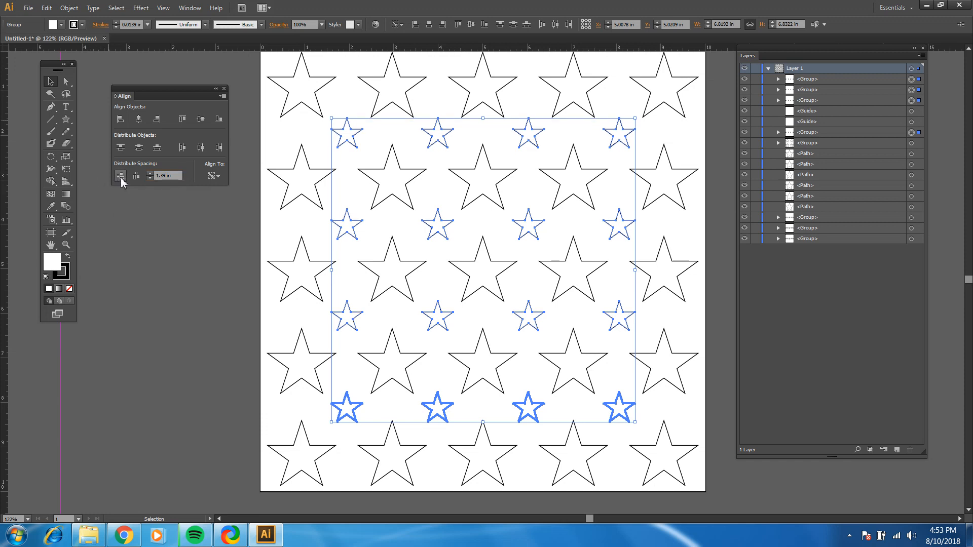
left_click(240, 71)
Check the small-star rows' vertical placement with a horizontal guide, and park it just below the artboard
left_click_drag(245, 48, 248, 146)
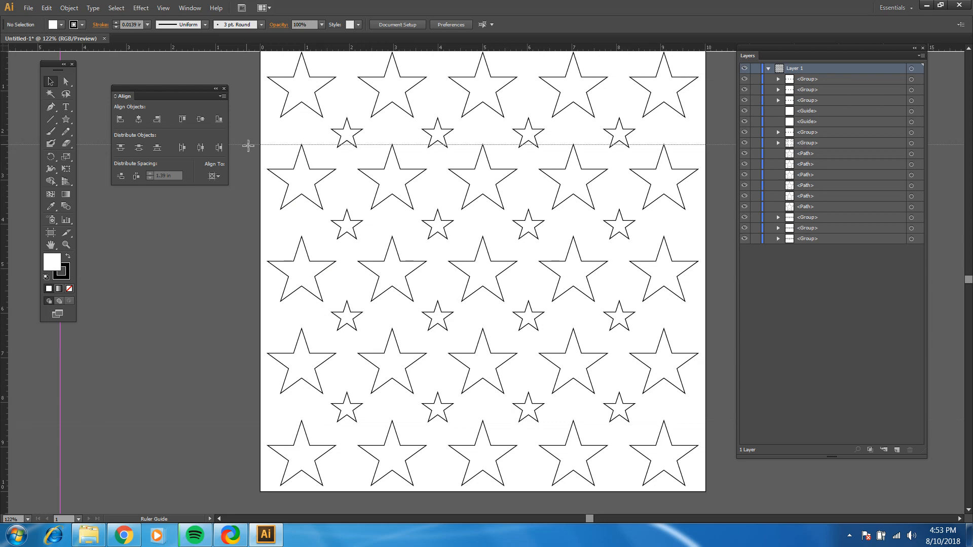
left_click_drag(249, 146, 191, 496)
Select all four small-star rows, align to a key object, and distribute them vertically with 1.4 in spacing
left_click(346, 411)
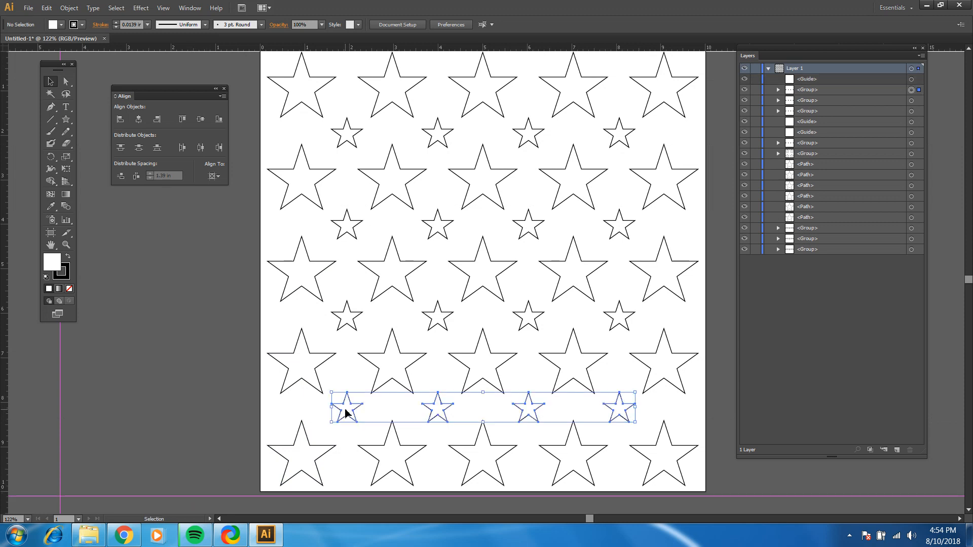
left_click(337, 322, "shift")
left_click(342, 231, "shift")
left_click(352, 145, "shift")
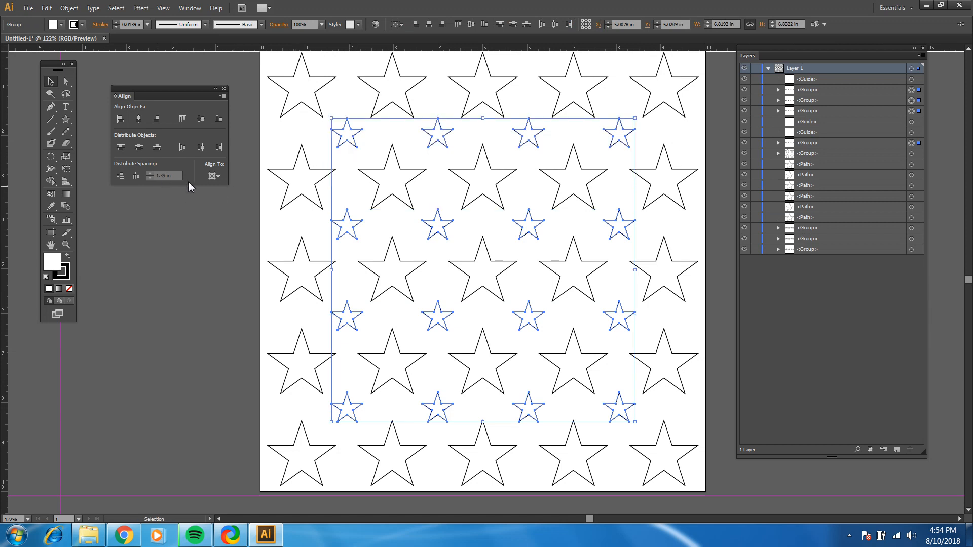
left_click(214, 176)
left_click(238, 200)
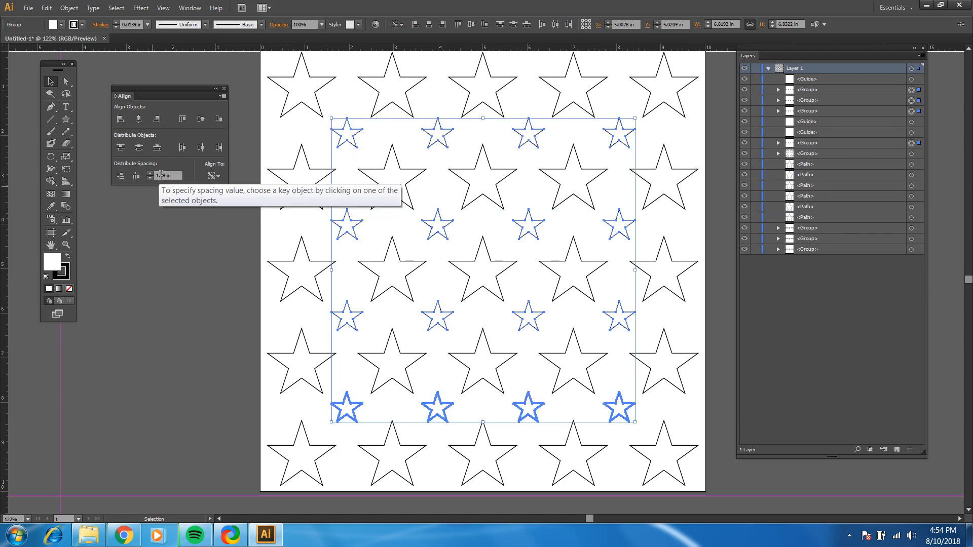
double_click(162, 175)
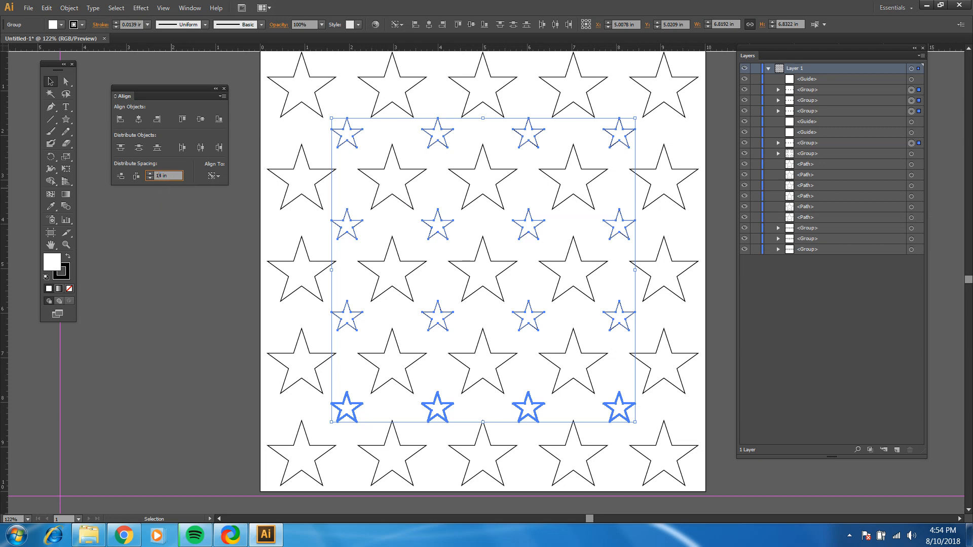
type("1.4")
left_click(121, 176)
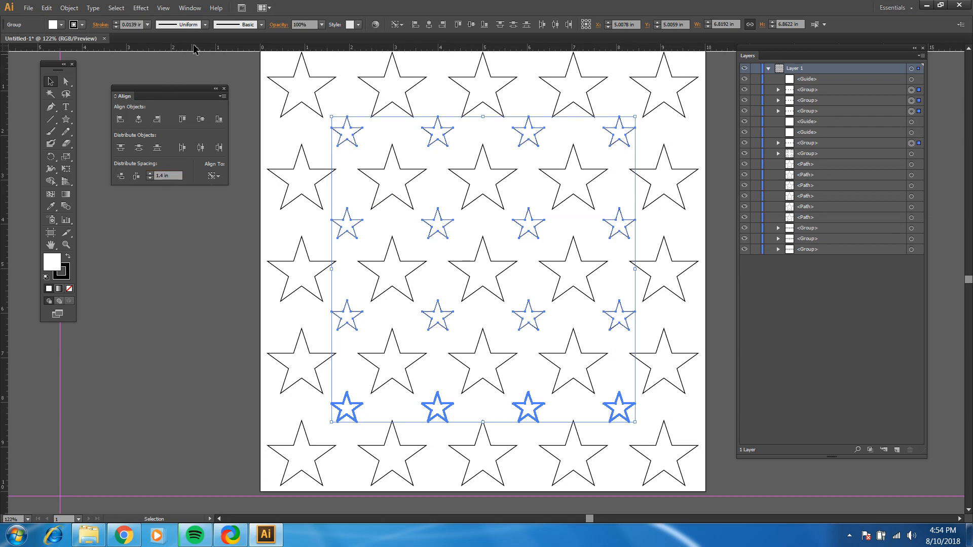
Deselect the rows and place horizontal guides at the top points of the second and fifth large-star rows
mouse_move(207, 42)
left_mouse_down()
mouse_move(297, 146)
mouse_move(198, 39)
left_mouse_up()
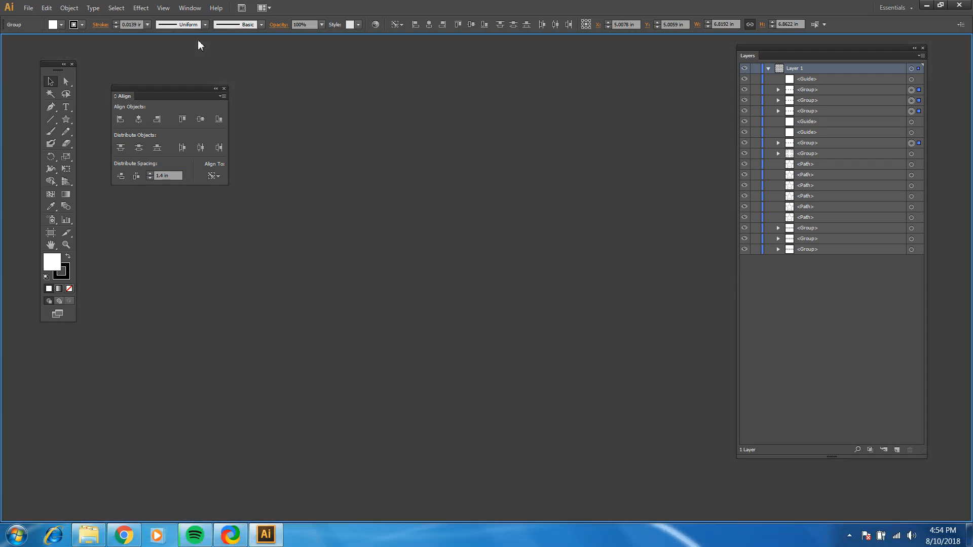
left_click_drag(234, 71, 282, 144)
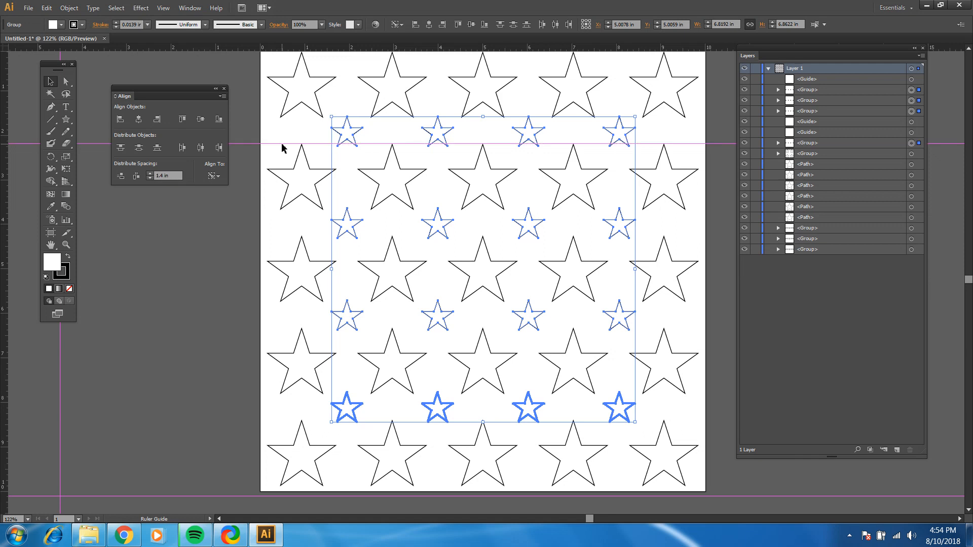
left_click(50, 81)
left_click(243, 249)
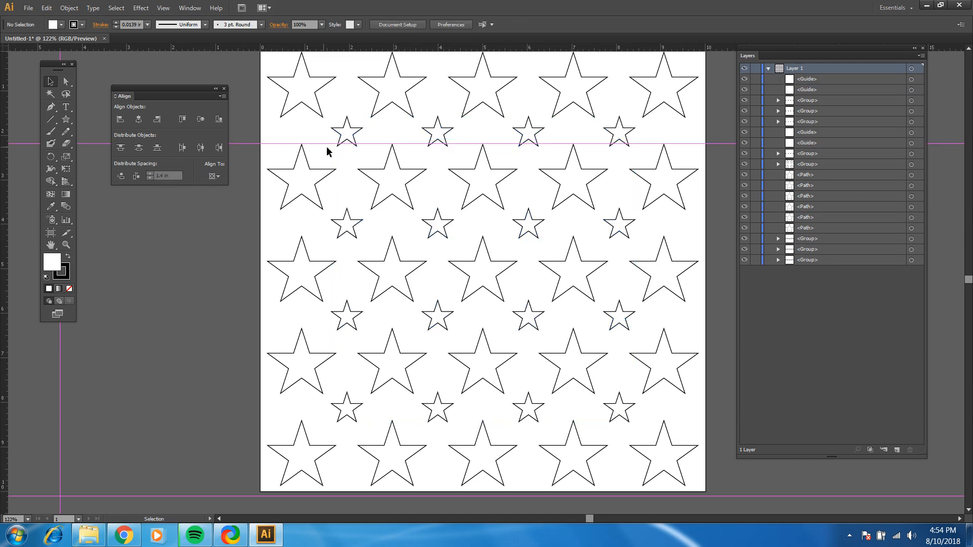
left_click_drag(256, 48, 278, 421)
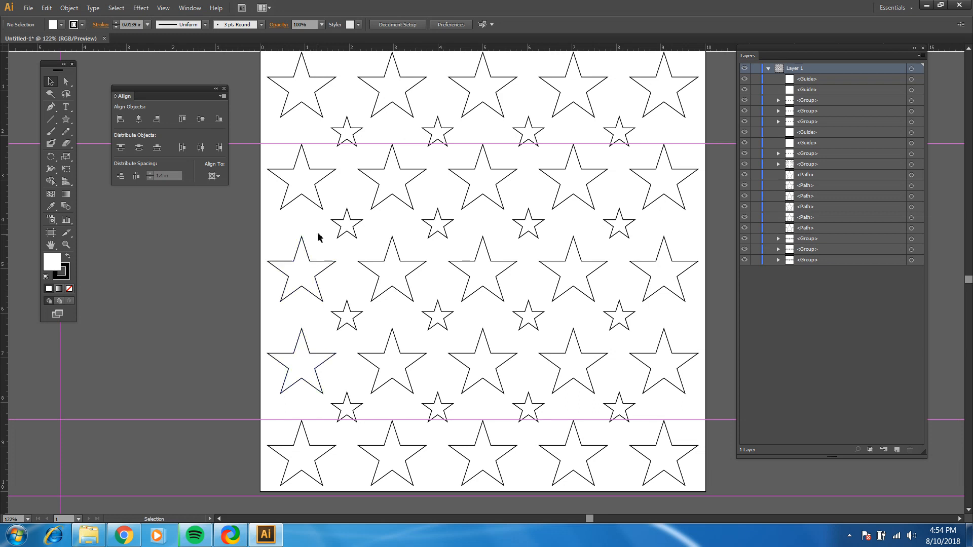
Reselect the four small-star rows, try 1.41 in vertical spacing relative to a key object, and deselect them
left_click(342, 133)
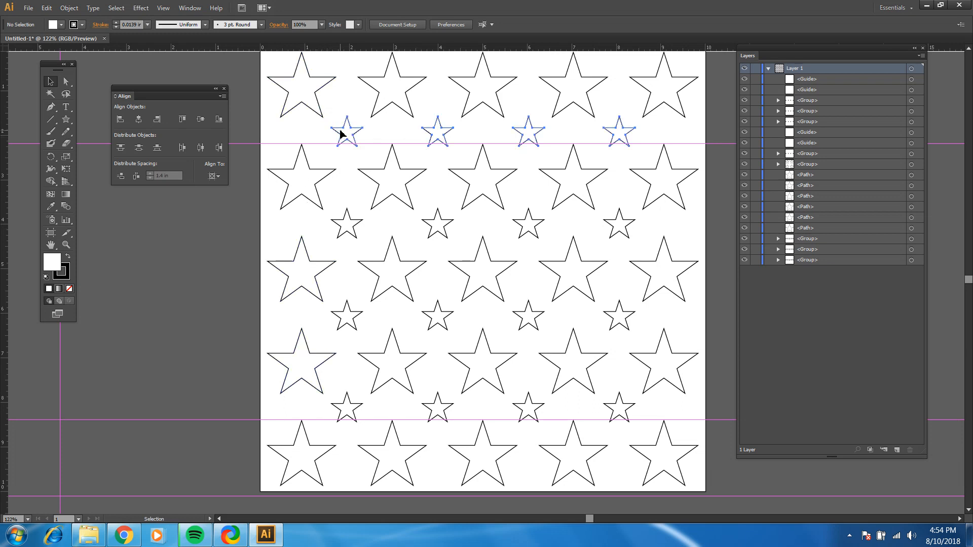
left_click(348, 219, "shift")
left_click(345, 312, "shift")
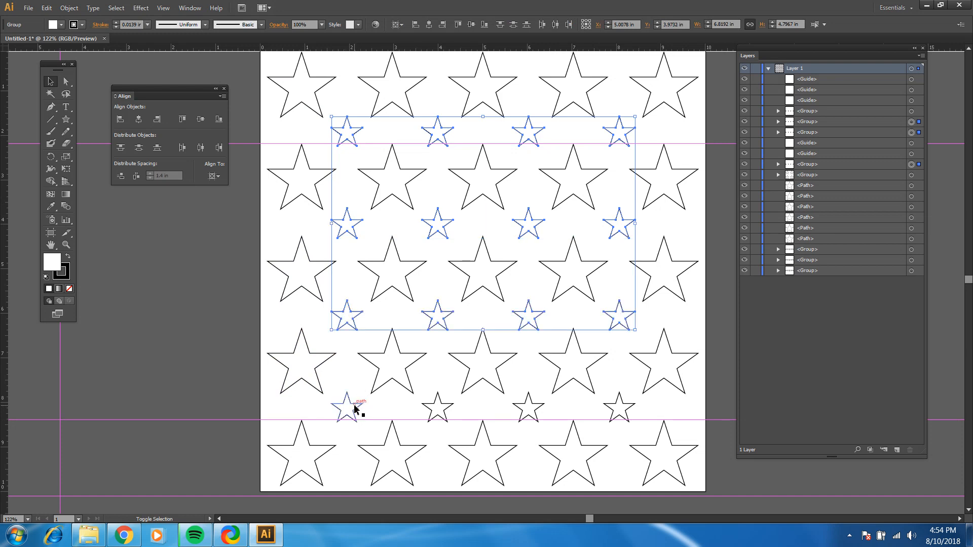
left_click(349, 405, "shift")
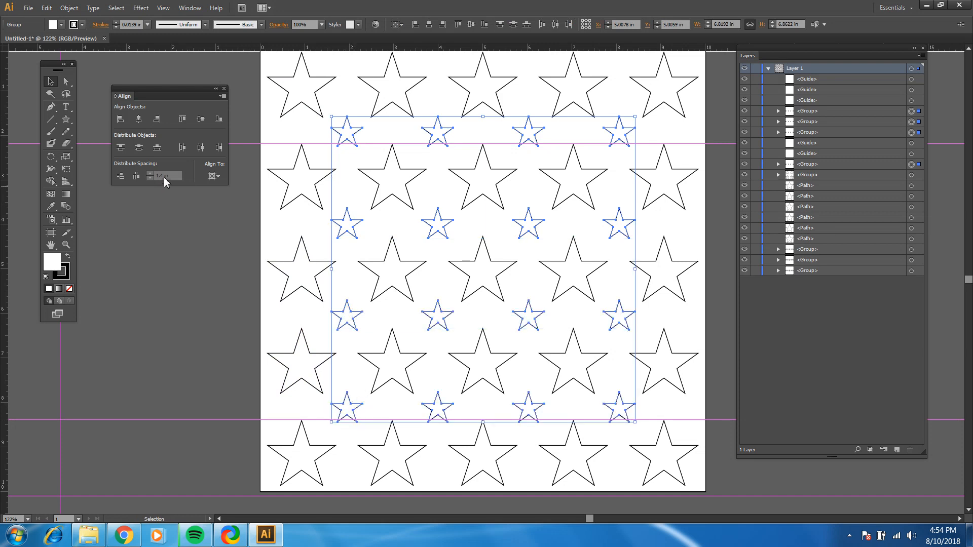
left_click(213, 176)
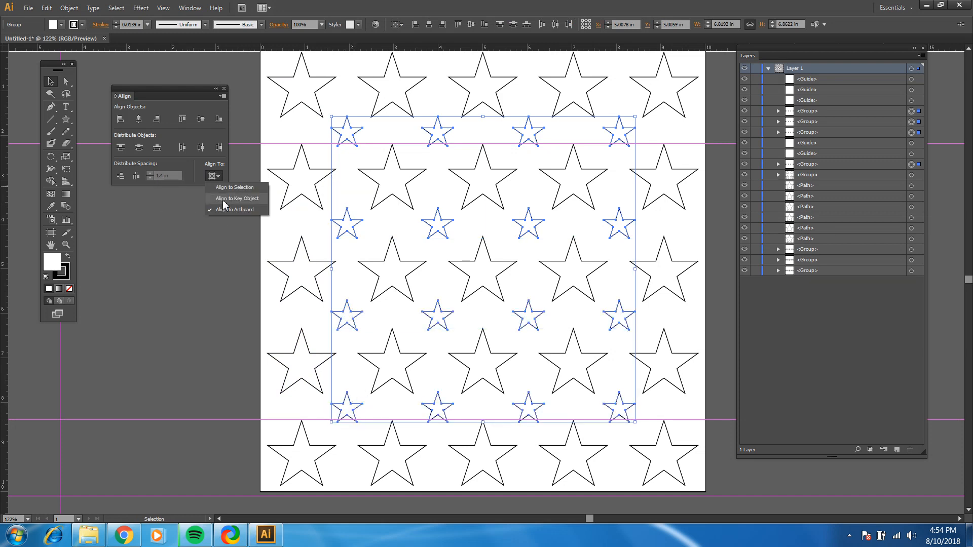
left_click(224, 199)
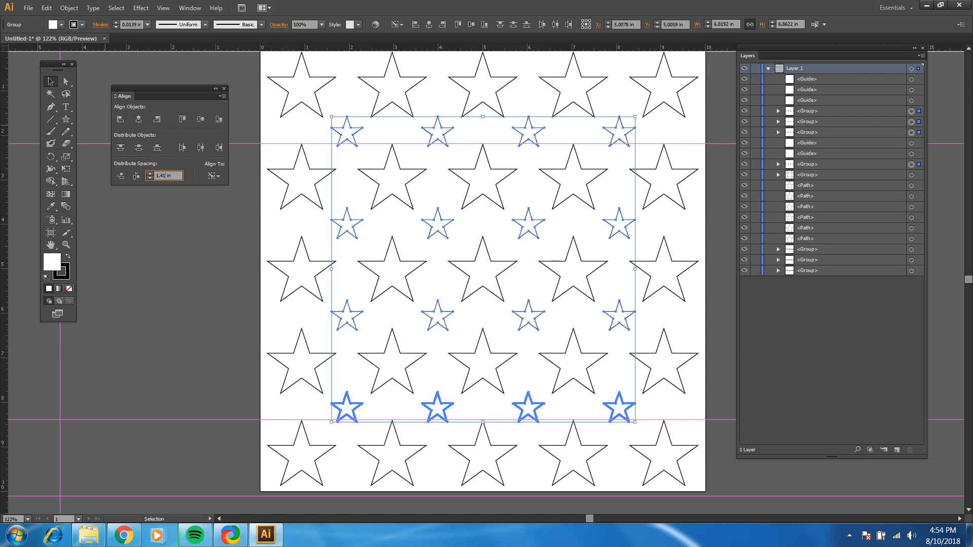
type("1")
left_click(120, 176)
left_click(202, 351)
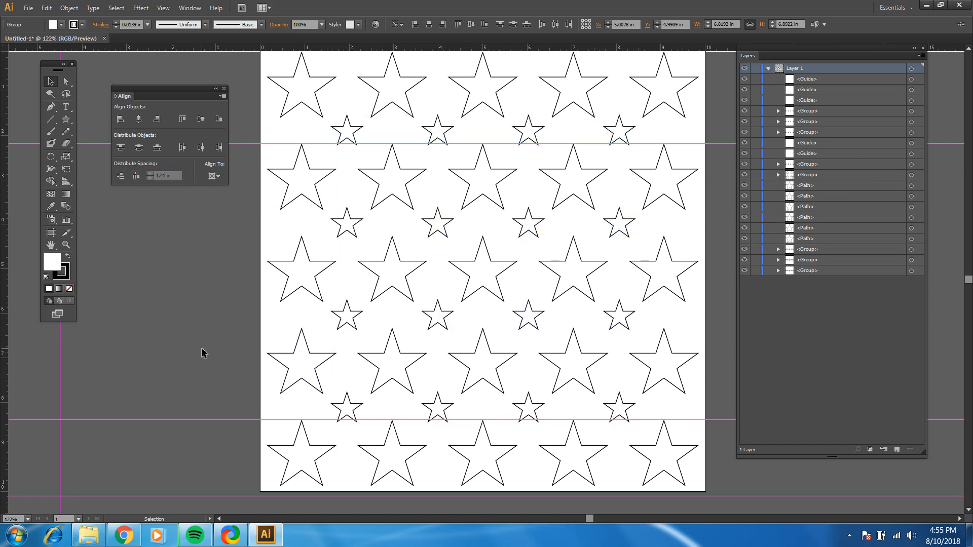
Distribute the four small-star rows vertically with 1.405 in spacing relative to a key object, and deselect them
left_click(347, 127)
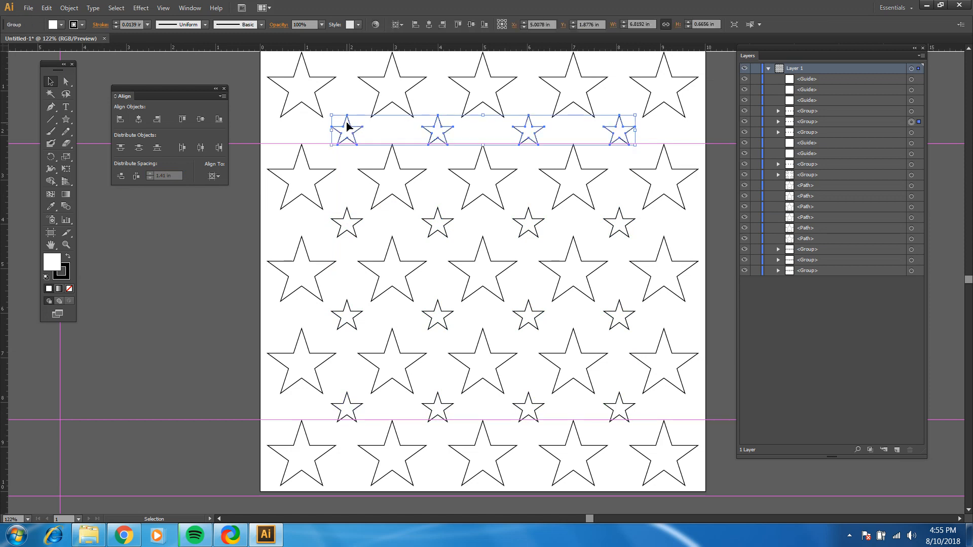
left_click(352, 224, "shift")
left_click(360, 316, "shift")
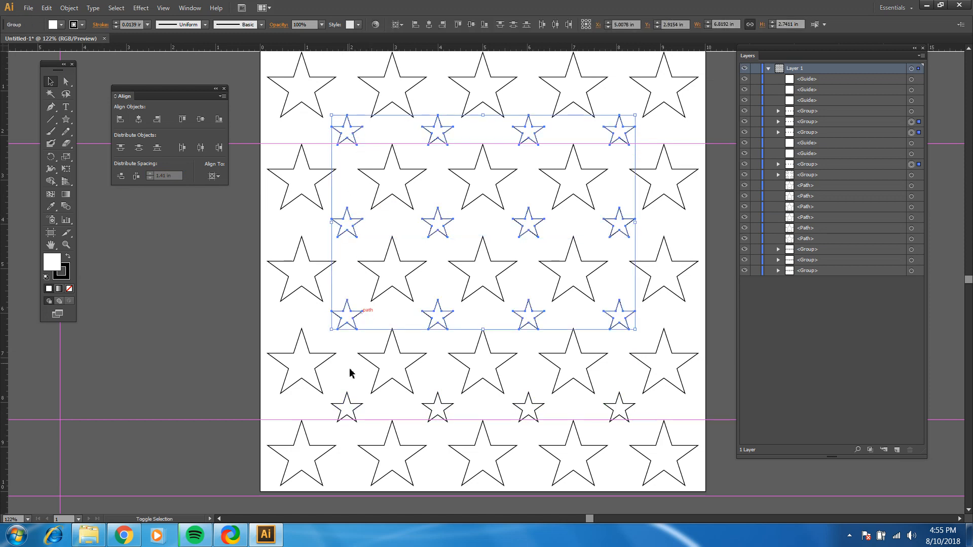
left_click(347, 403, "shift")
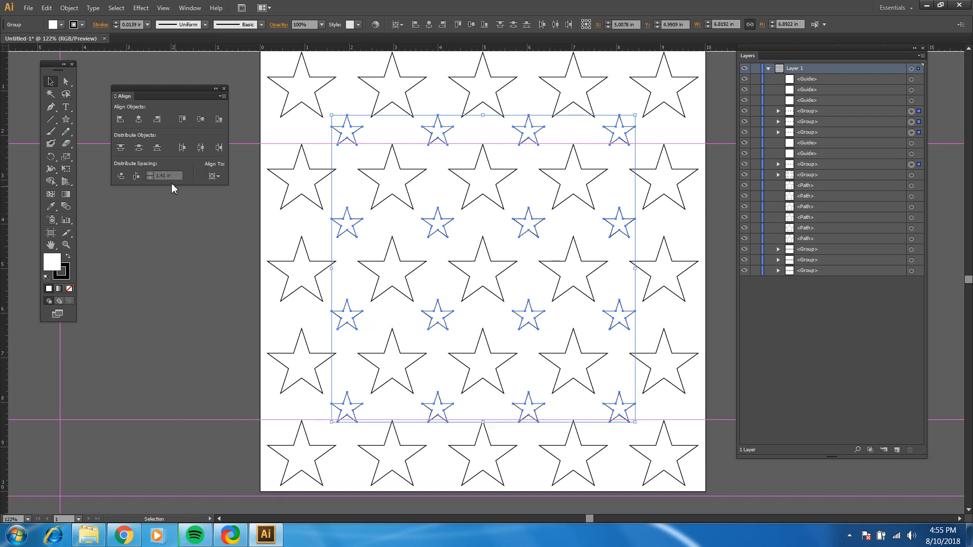
left_click(213, 176)
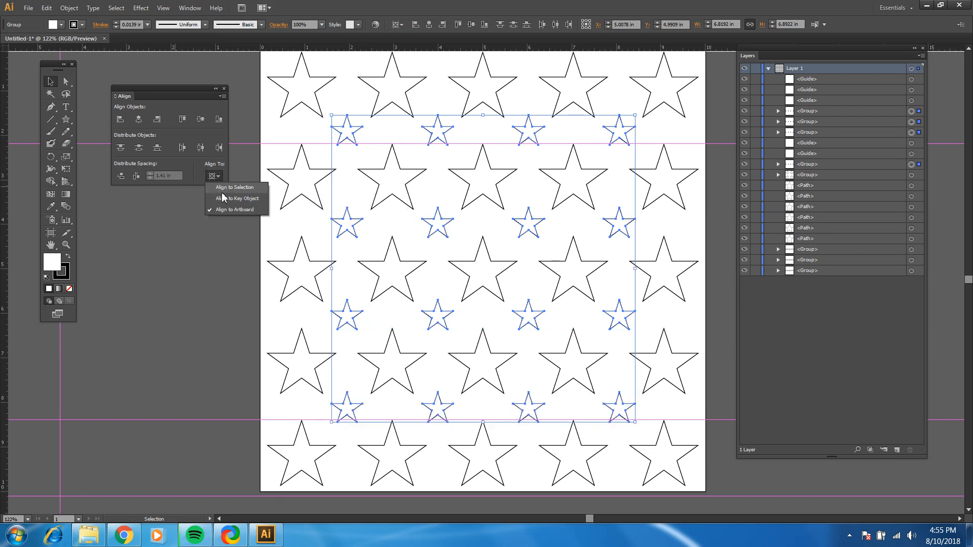
left_click(230, 200)
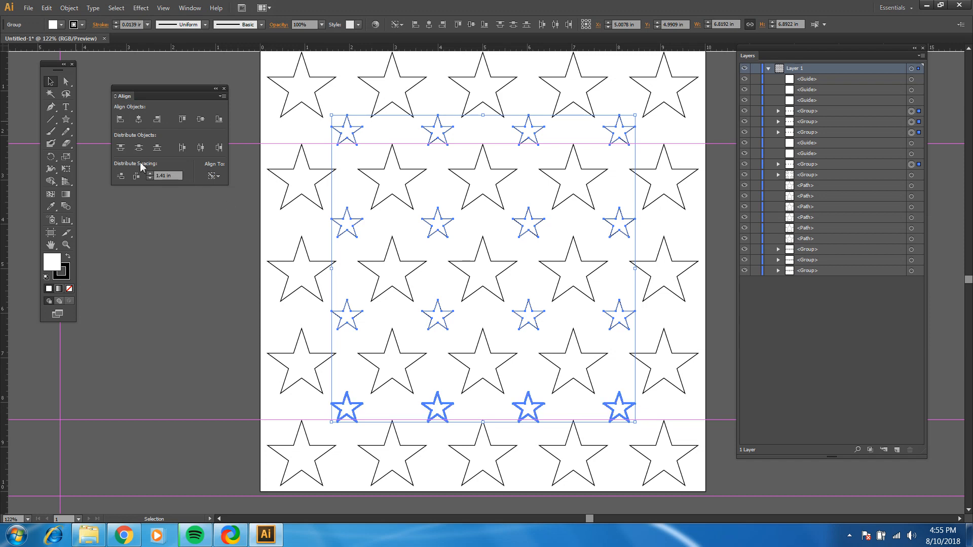
left_click(165, 178)
key("BackSpace")
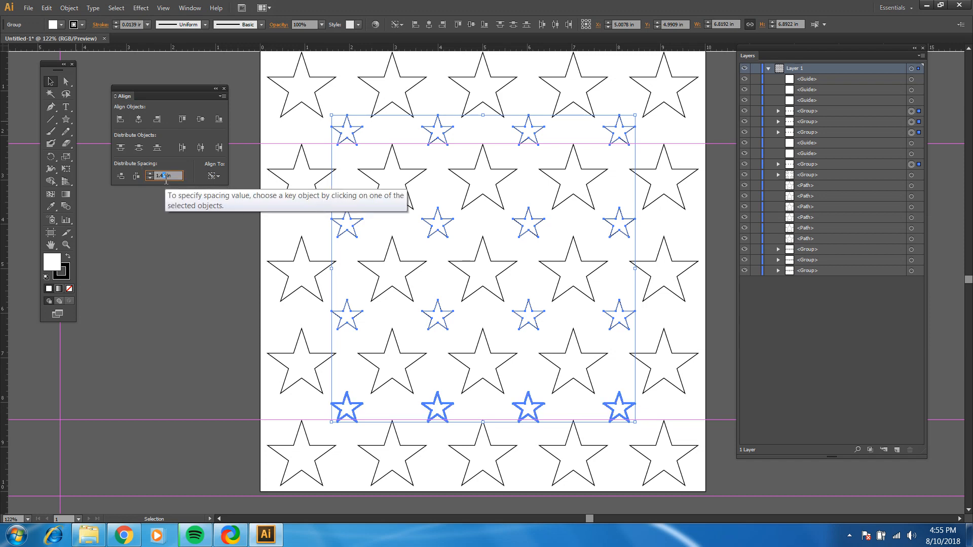
type("05")
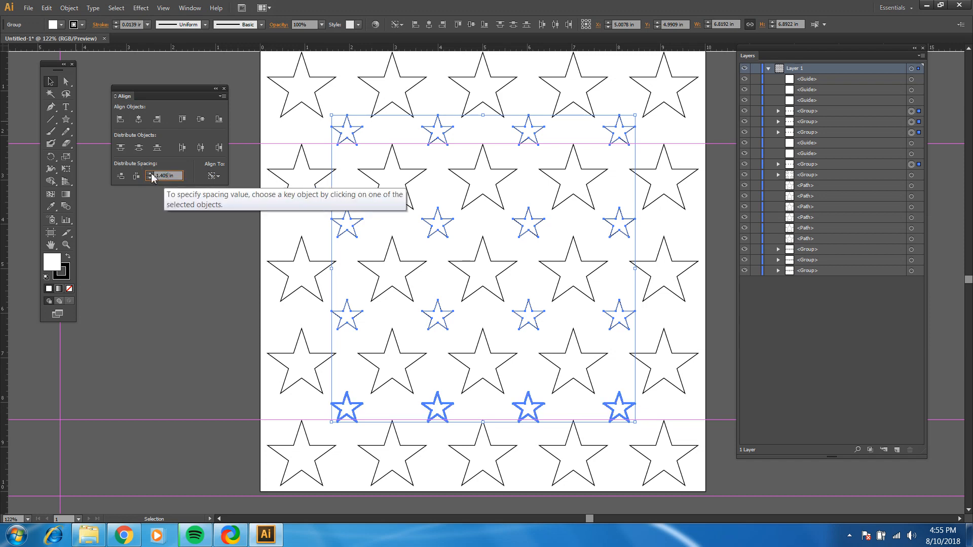
left_click(121, 176)
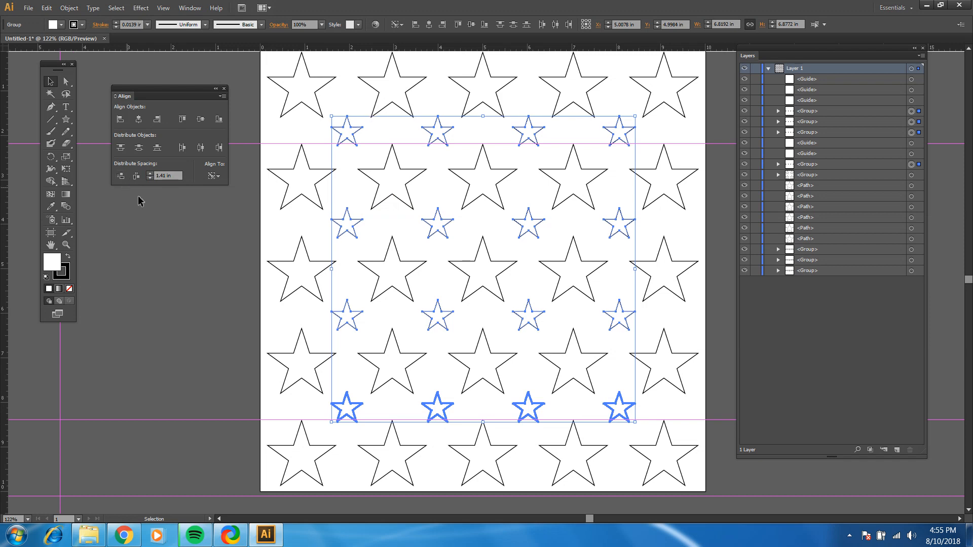
left_click(170, 243)
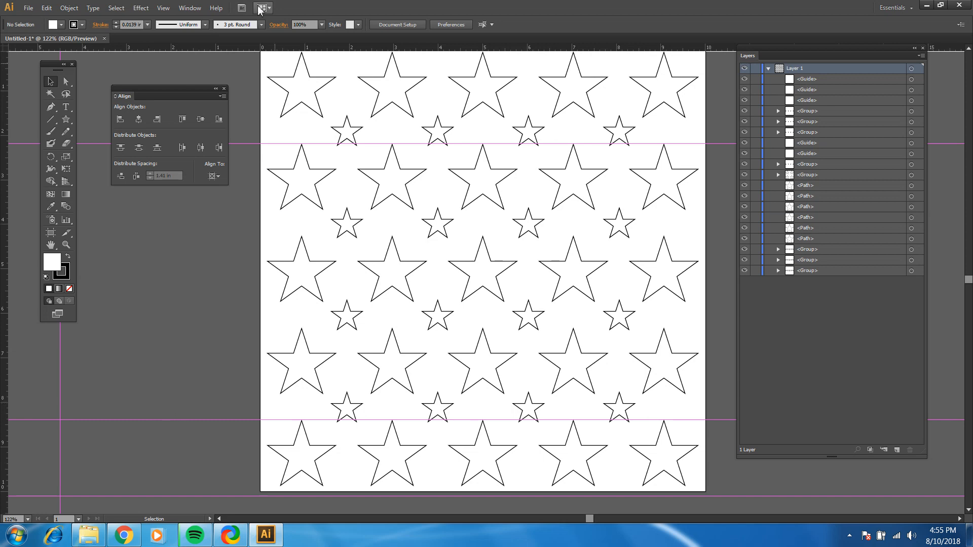
Hide the rulers and the guides to leave an unobstructed view of the star pattern
left_click(163, 8)
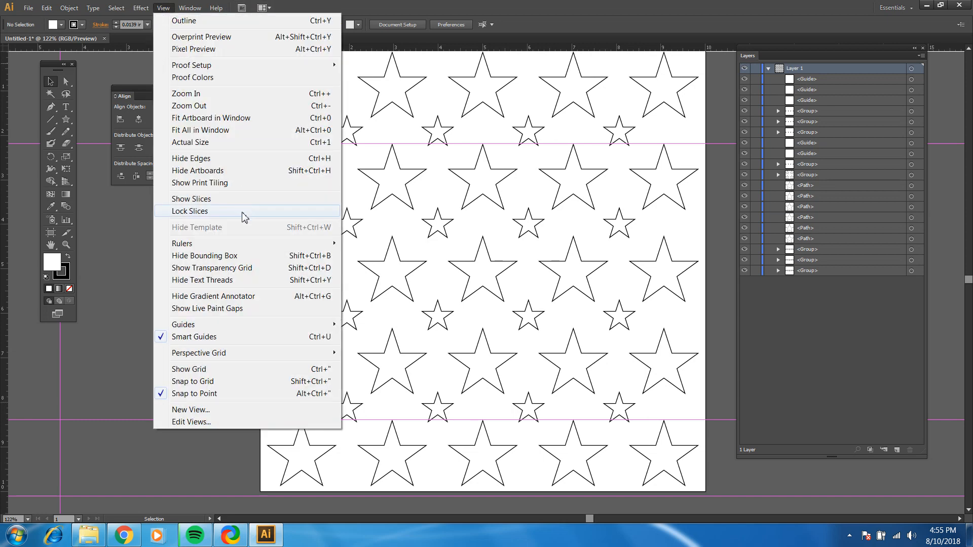
mouse_move(245, 244)
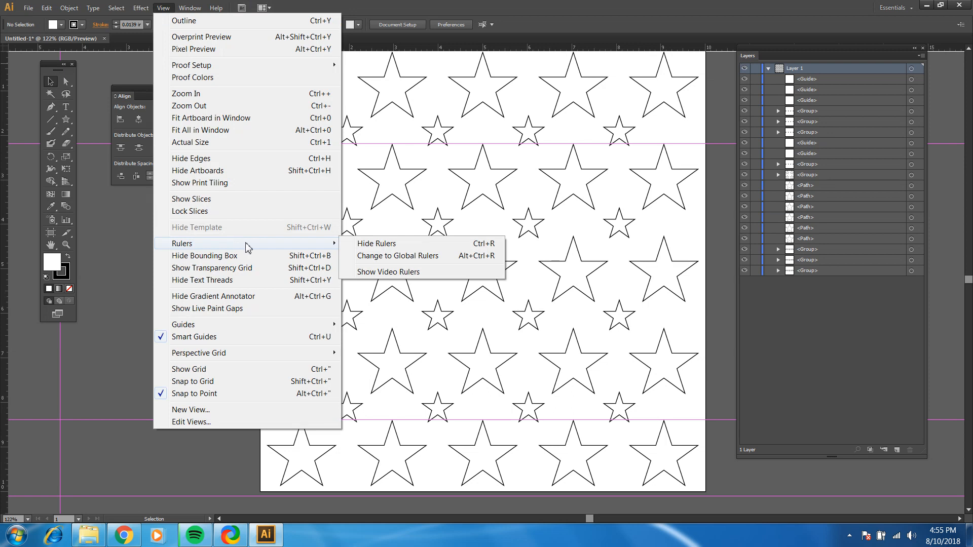
left_click(388, 244)
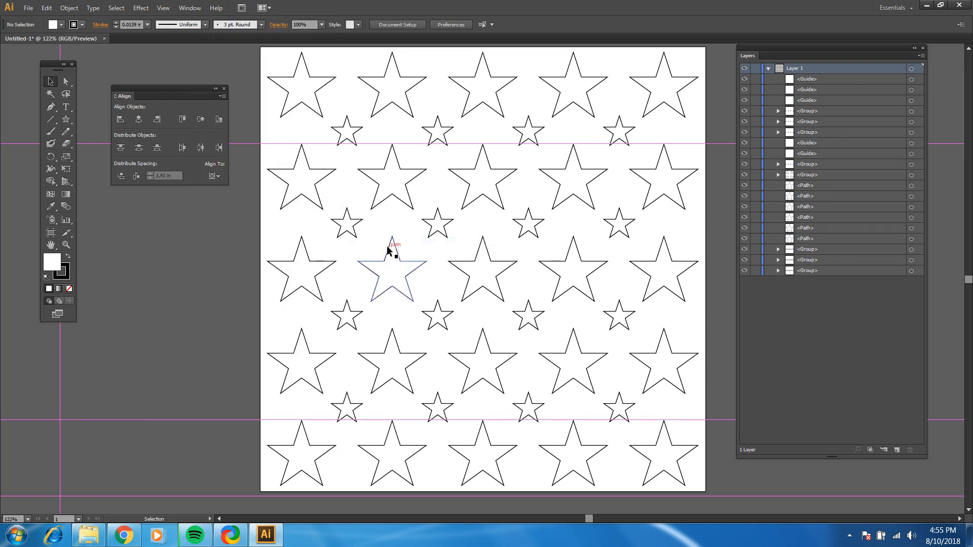
left_click(163, 8)
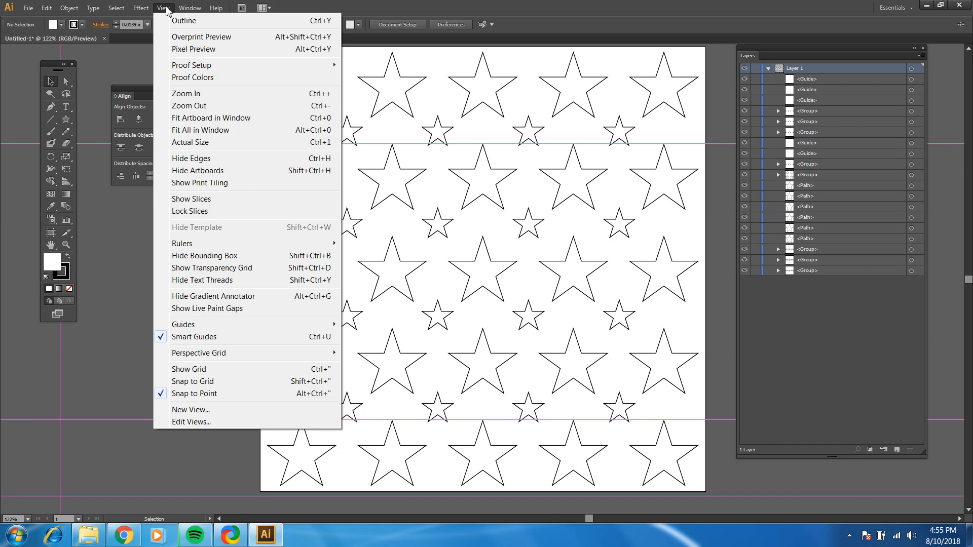
mouse_move(217, 327)
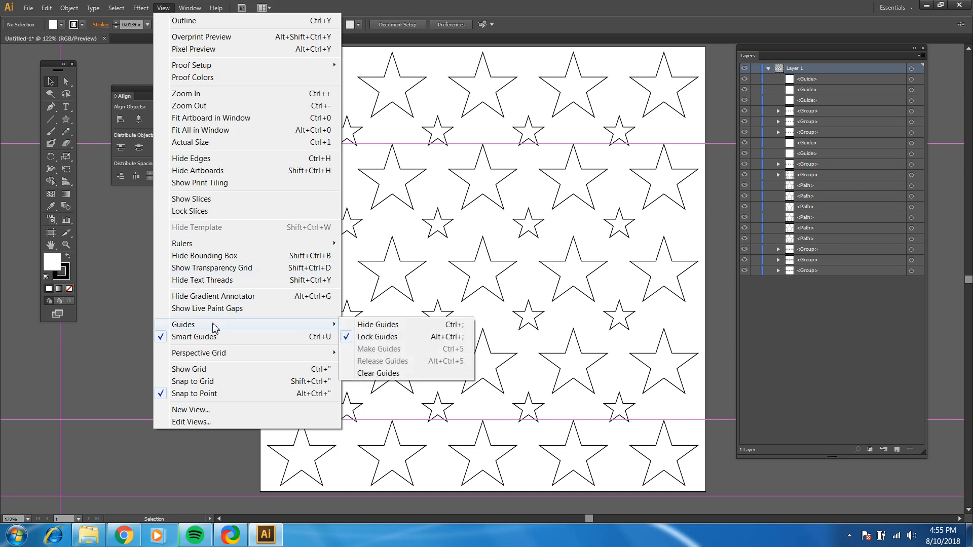
left_click(387, 327)
scroll(665, 113, "up", 1)
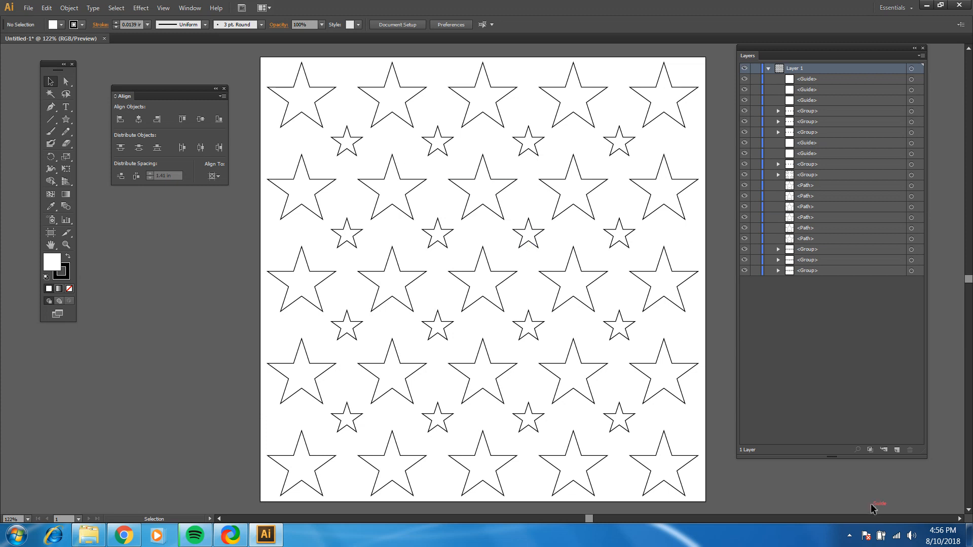
left_click(849, 537)
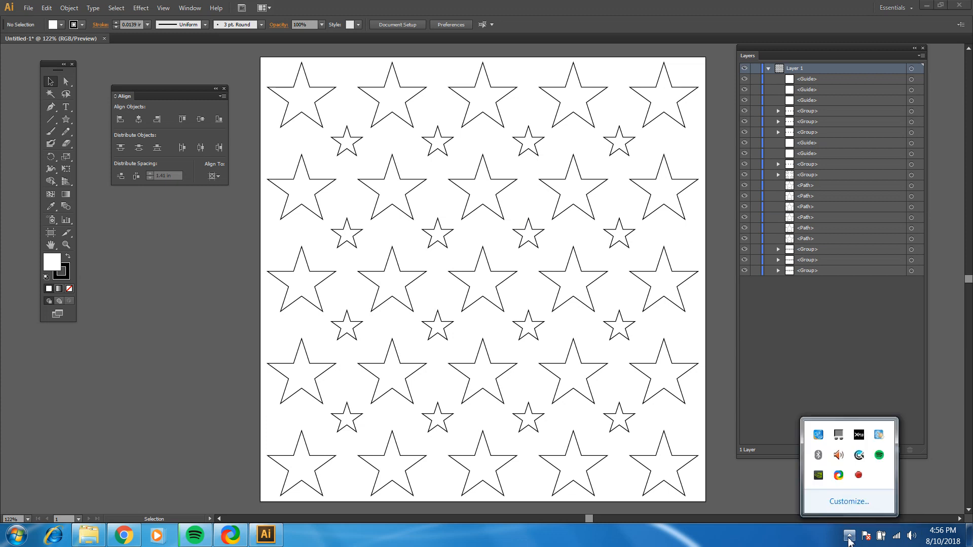